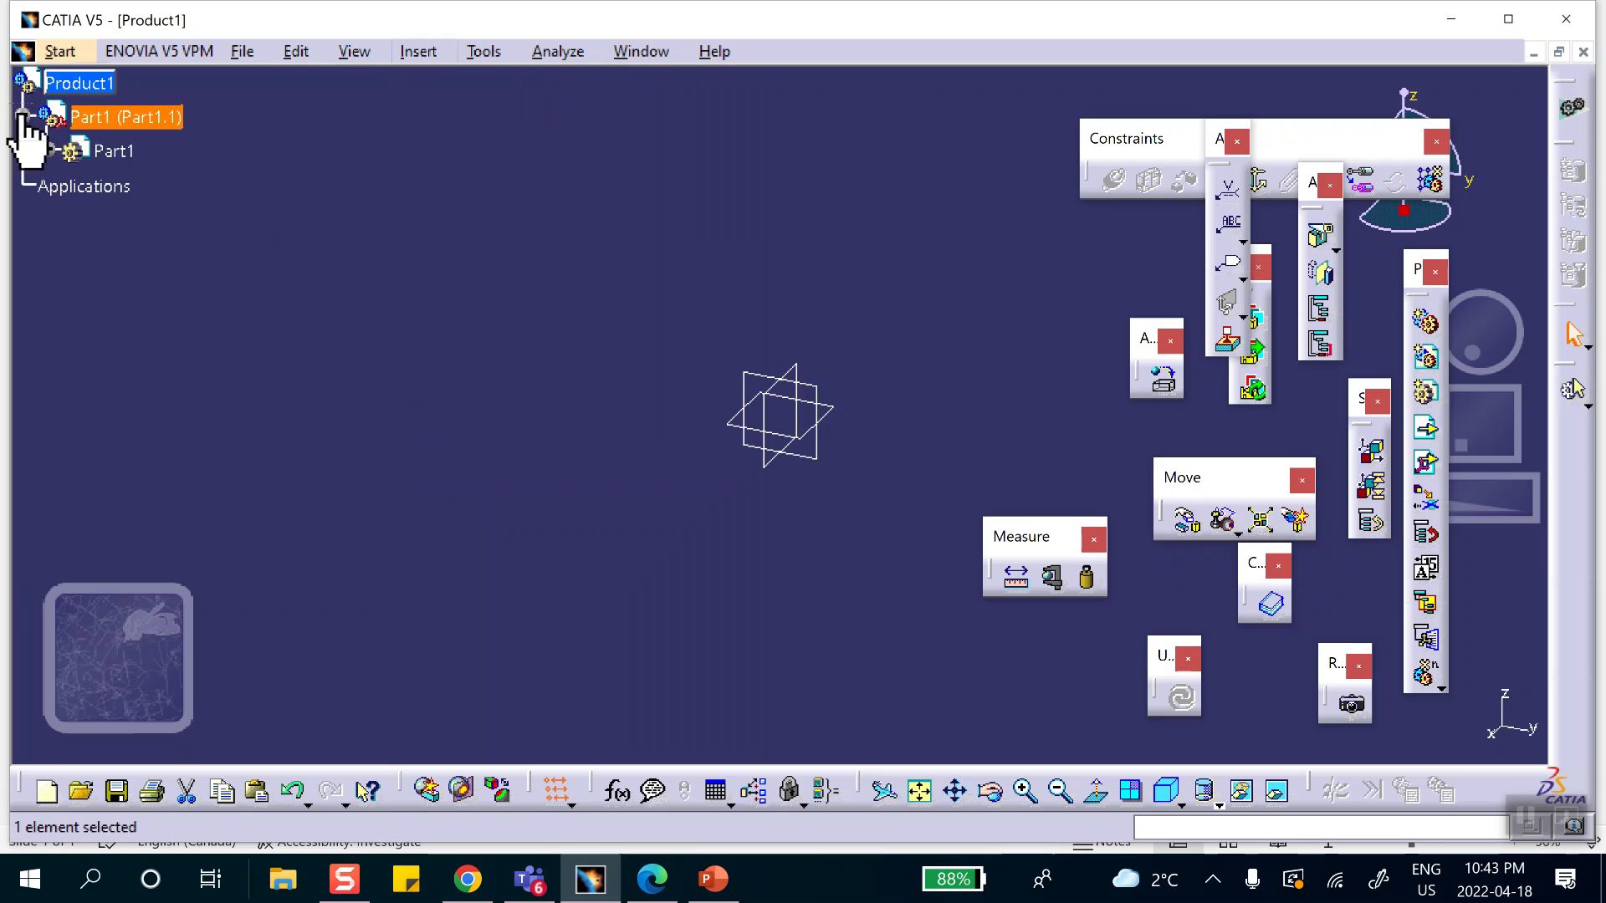
In Part1, start a sketch on the xy plane and draw an origin-centered rectangle about 3.75 by 3.06 in.
{"action": "double_click", "coordinate": [117, 152]}
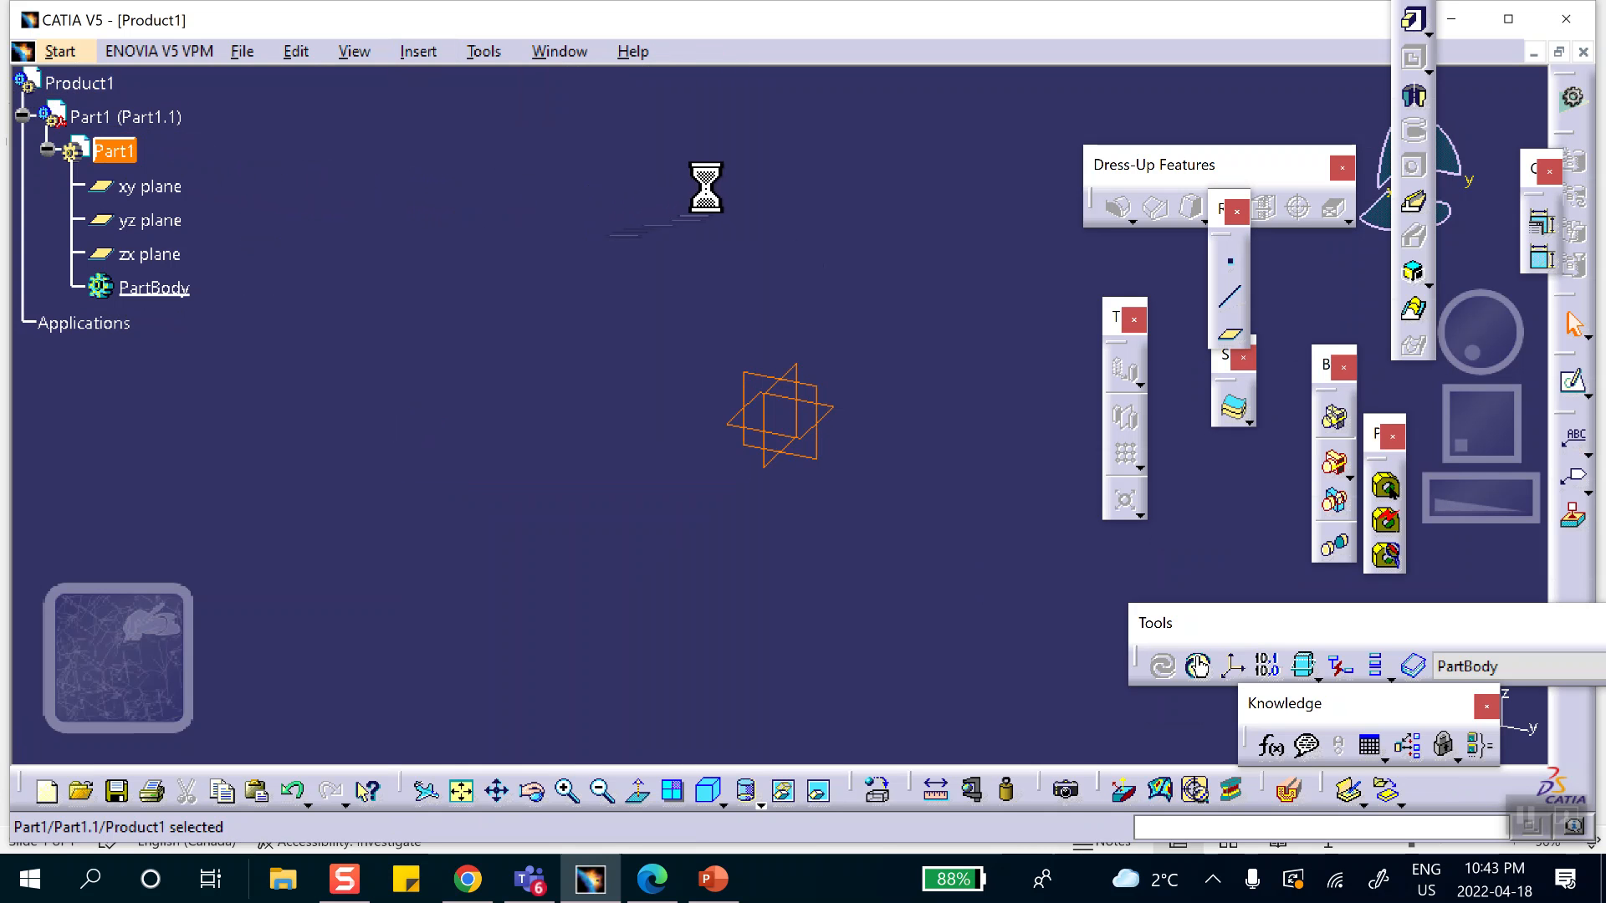
{"action": "left_click", "coordinate": [835, 416]}
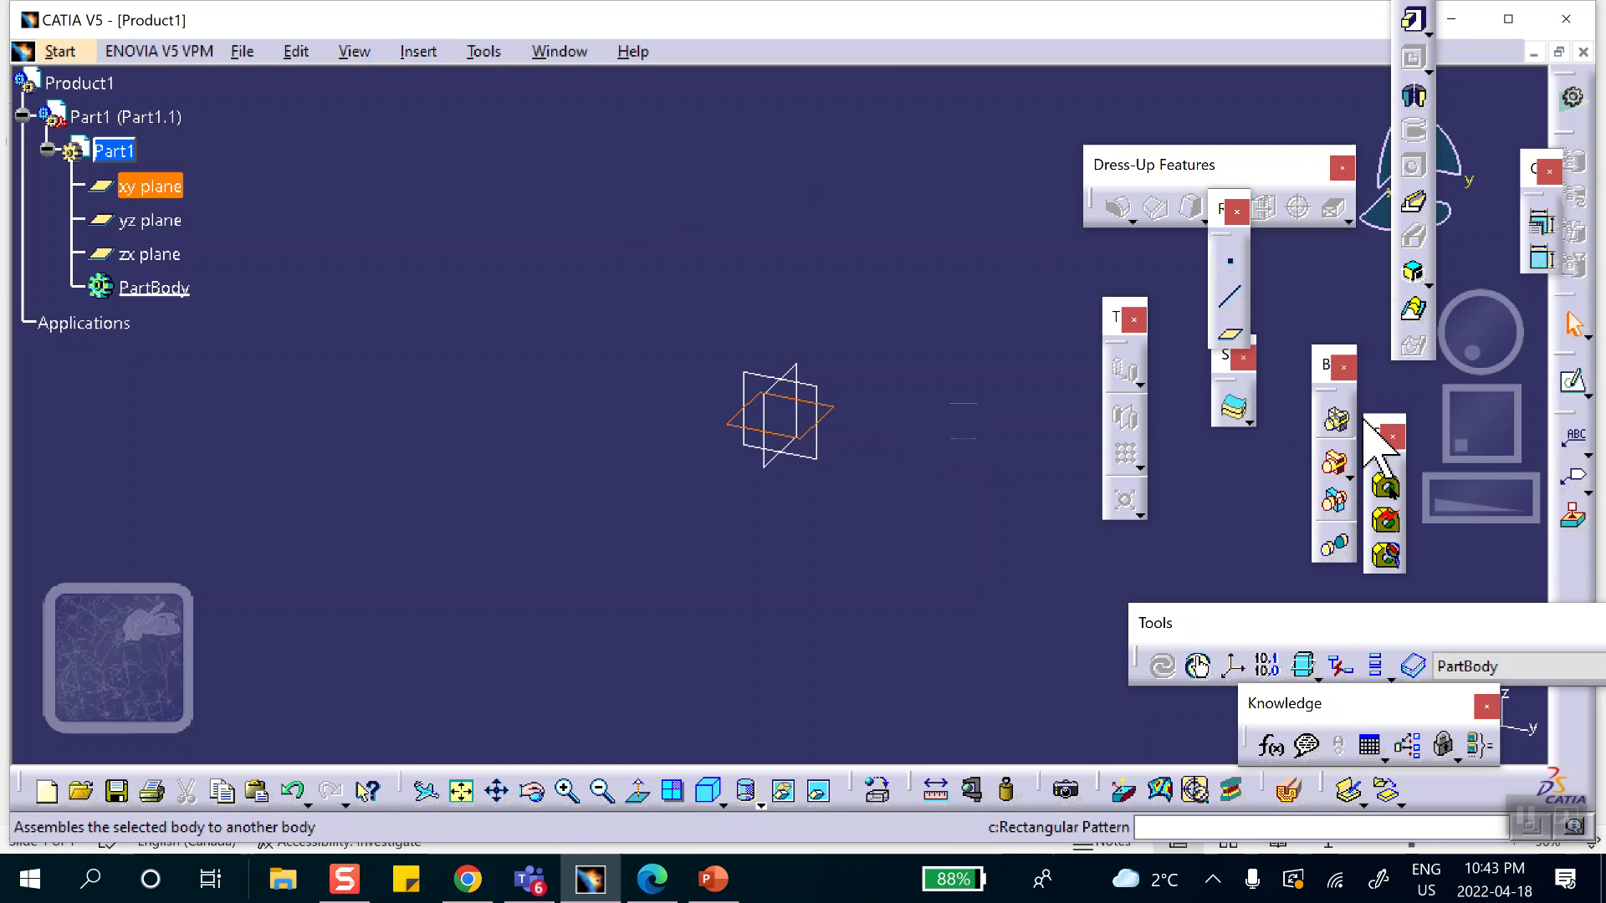
{"action": "left_click", "coordinate": [1574, 385]}
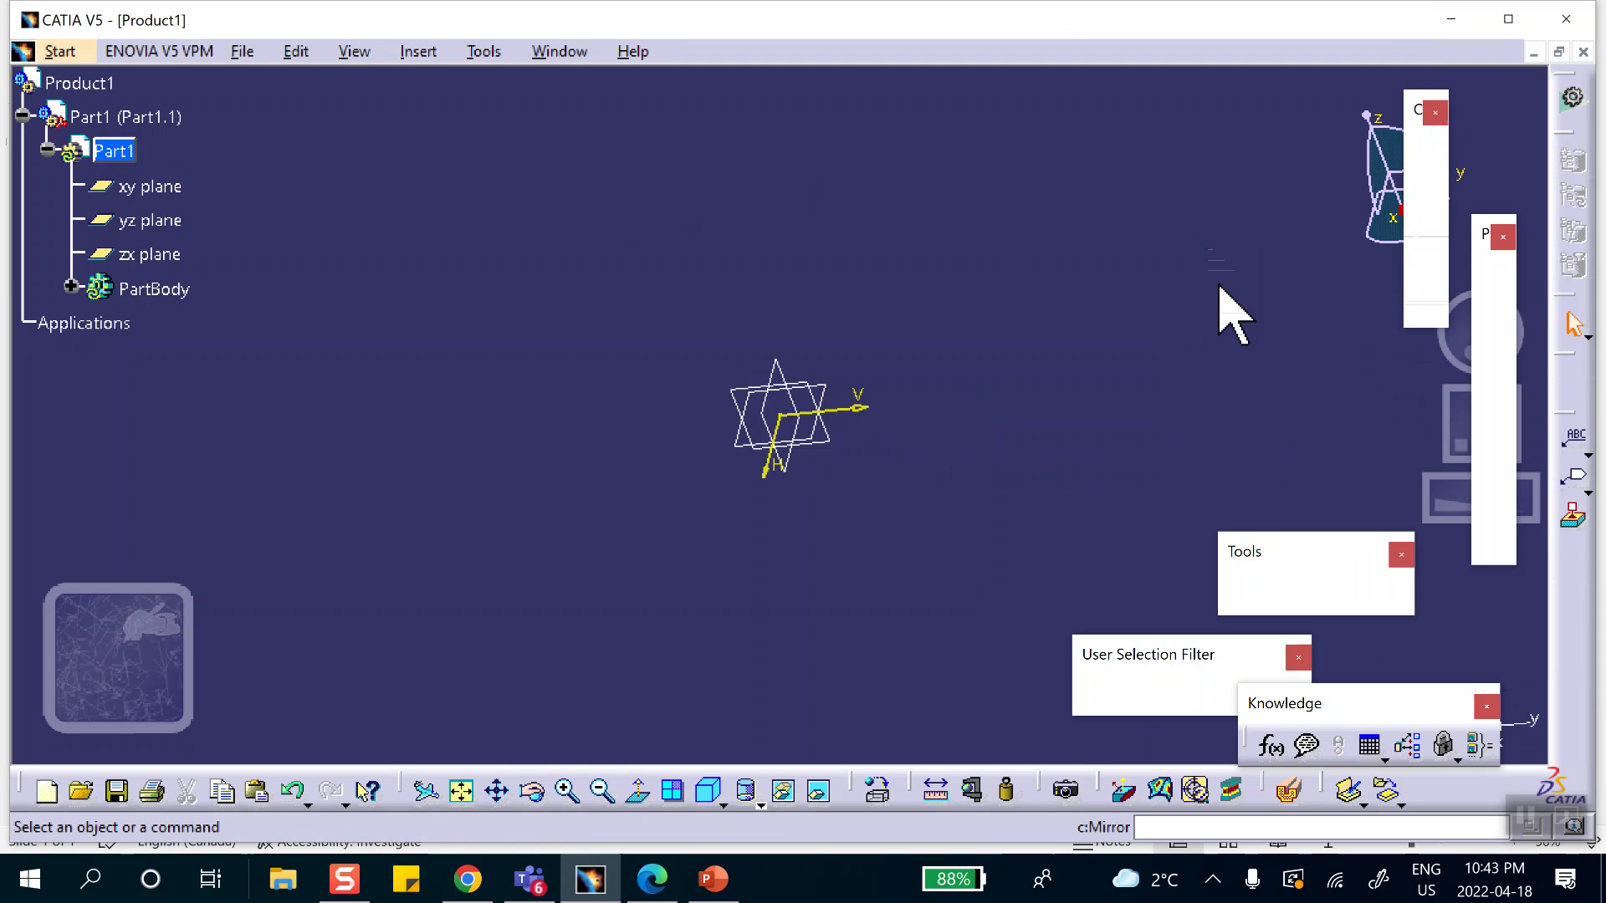
{"action": "left_click", "coordinate": [1495, 323]}
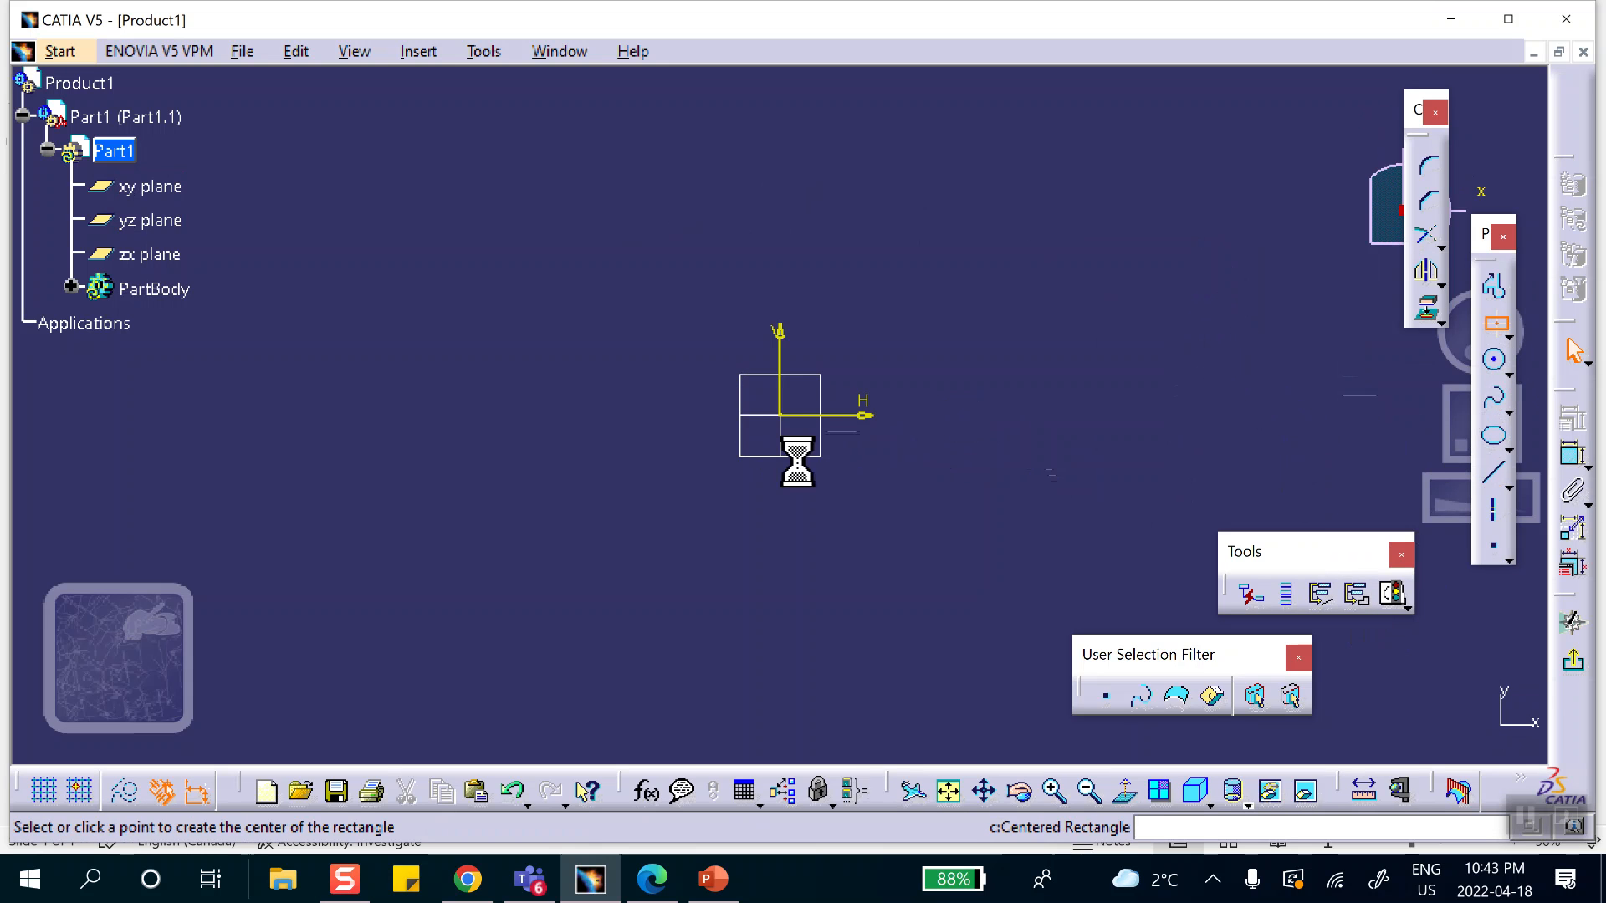
{"action": "left_click", "coordinate": [779, 414]}
{"action": "left_click", "coordinate": [918, 528]}
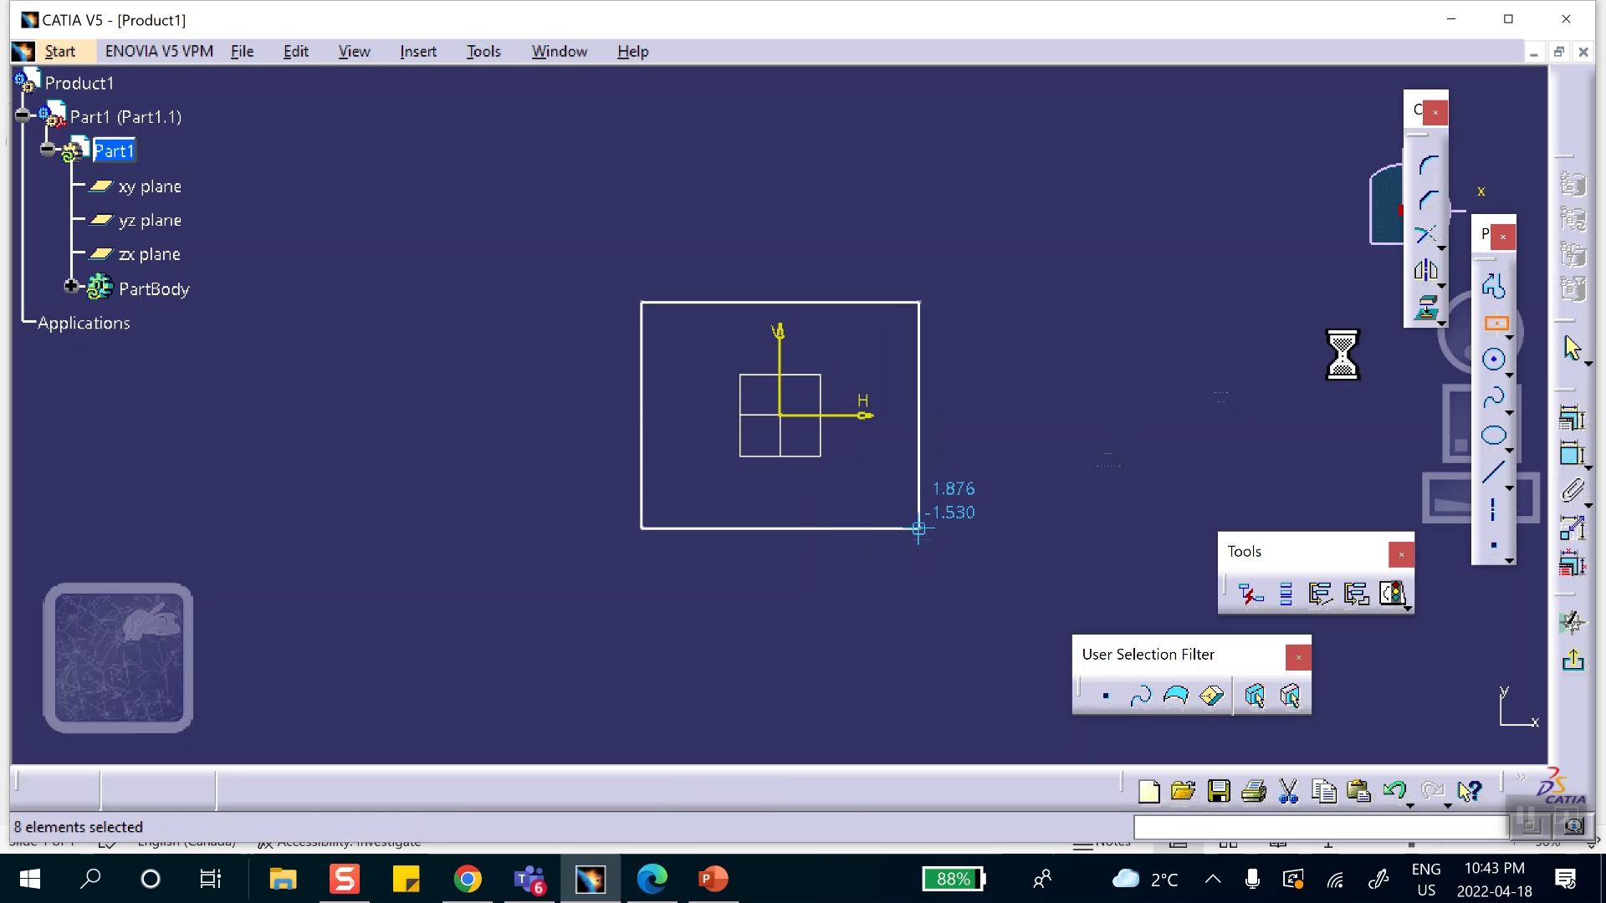
Dimension the rectangle's width along its upper edge and its height along its right edge.
{"action": "left_click", "coordinate": [1571, 452]}
{"action": "left_click", "coordinate": [861, 302]}
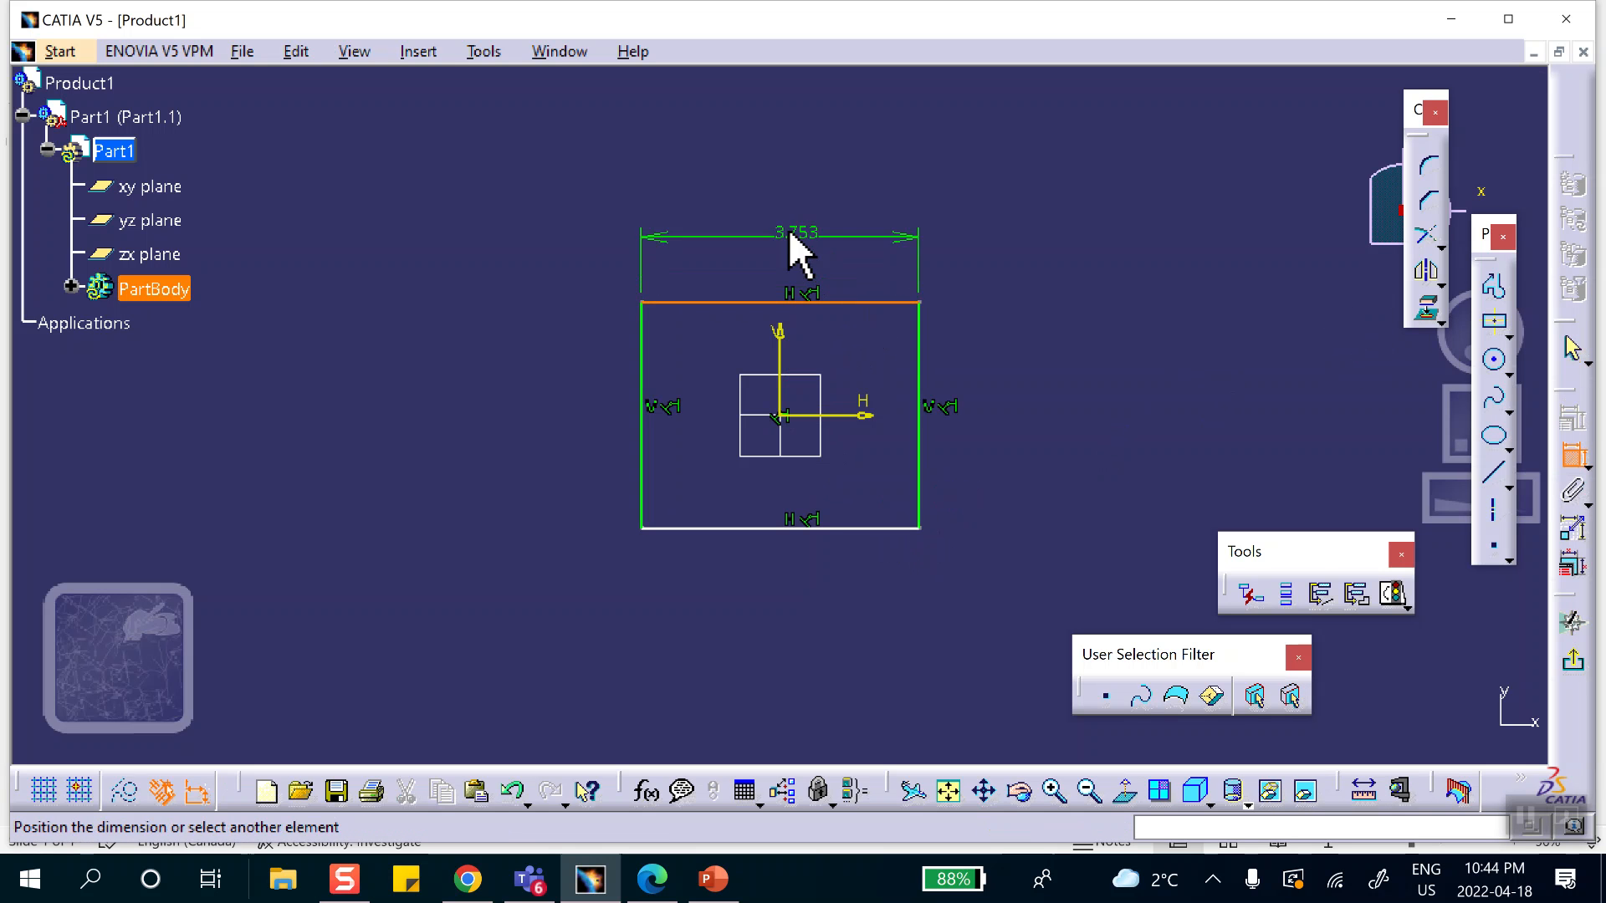
{"action": "left_click", "coordinate": [789, 228]}
{"action": "left_click", "coordinate": [920, 361]}
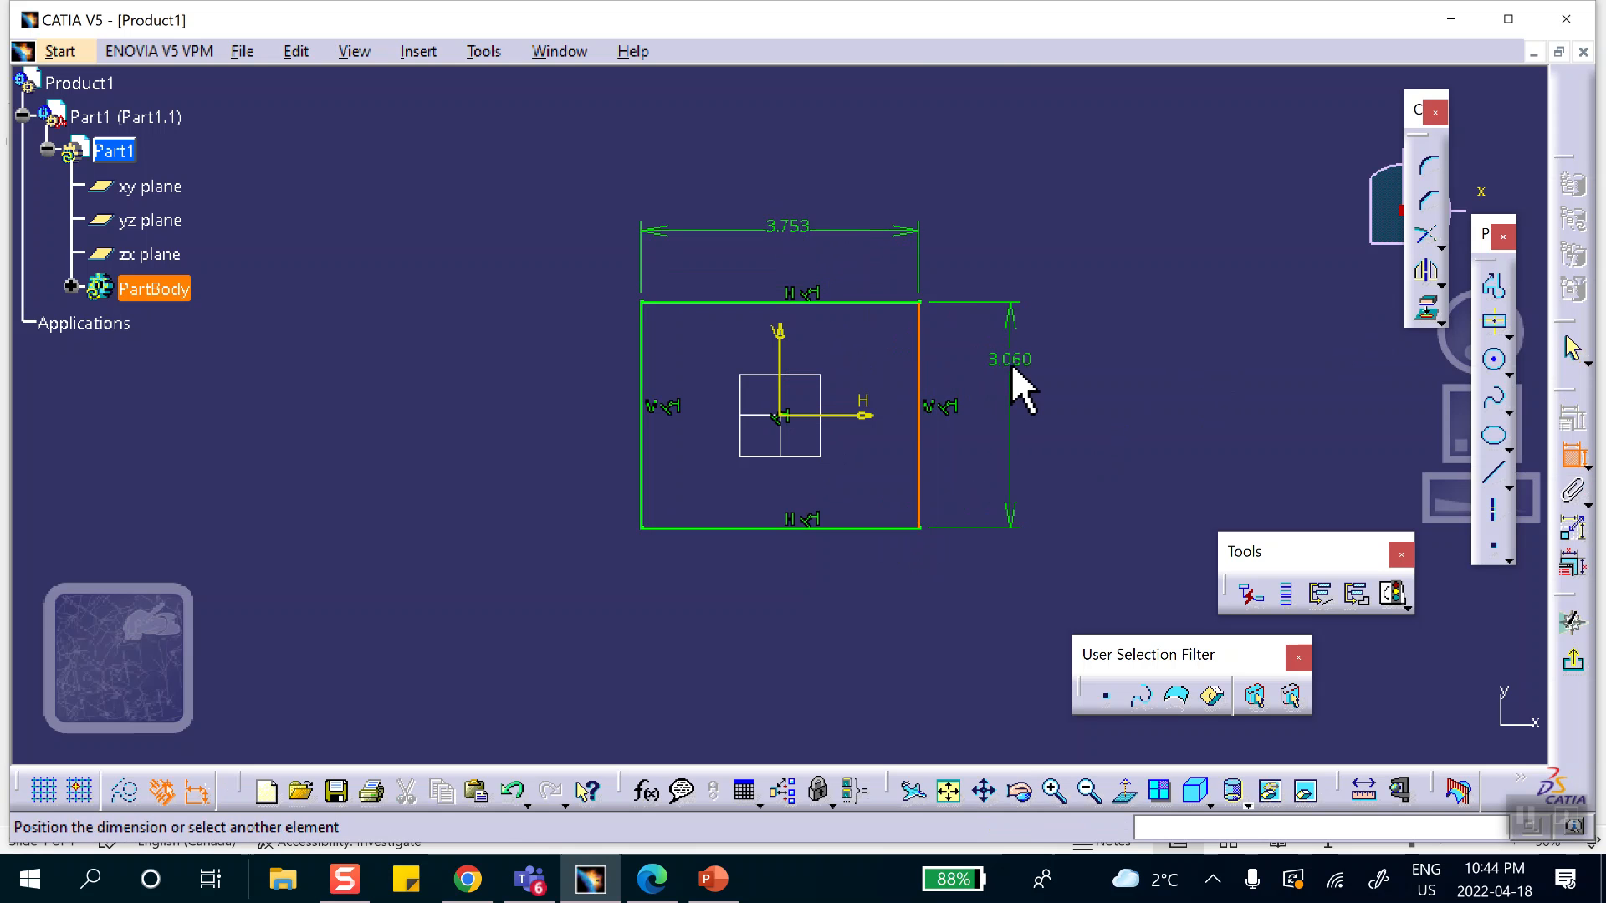
{"action": "left_click", "coordinate": [1022, 386]}
Set both the rectangle's height and width to 1 in.
{"action": "double_click", "coordinate": [1018, 360]}
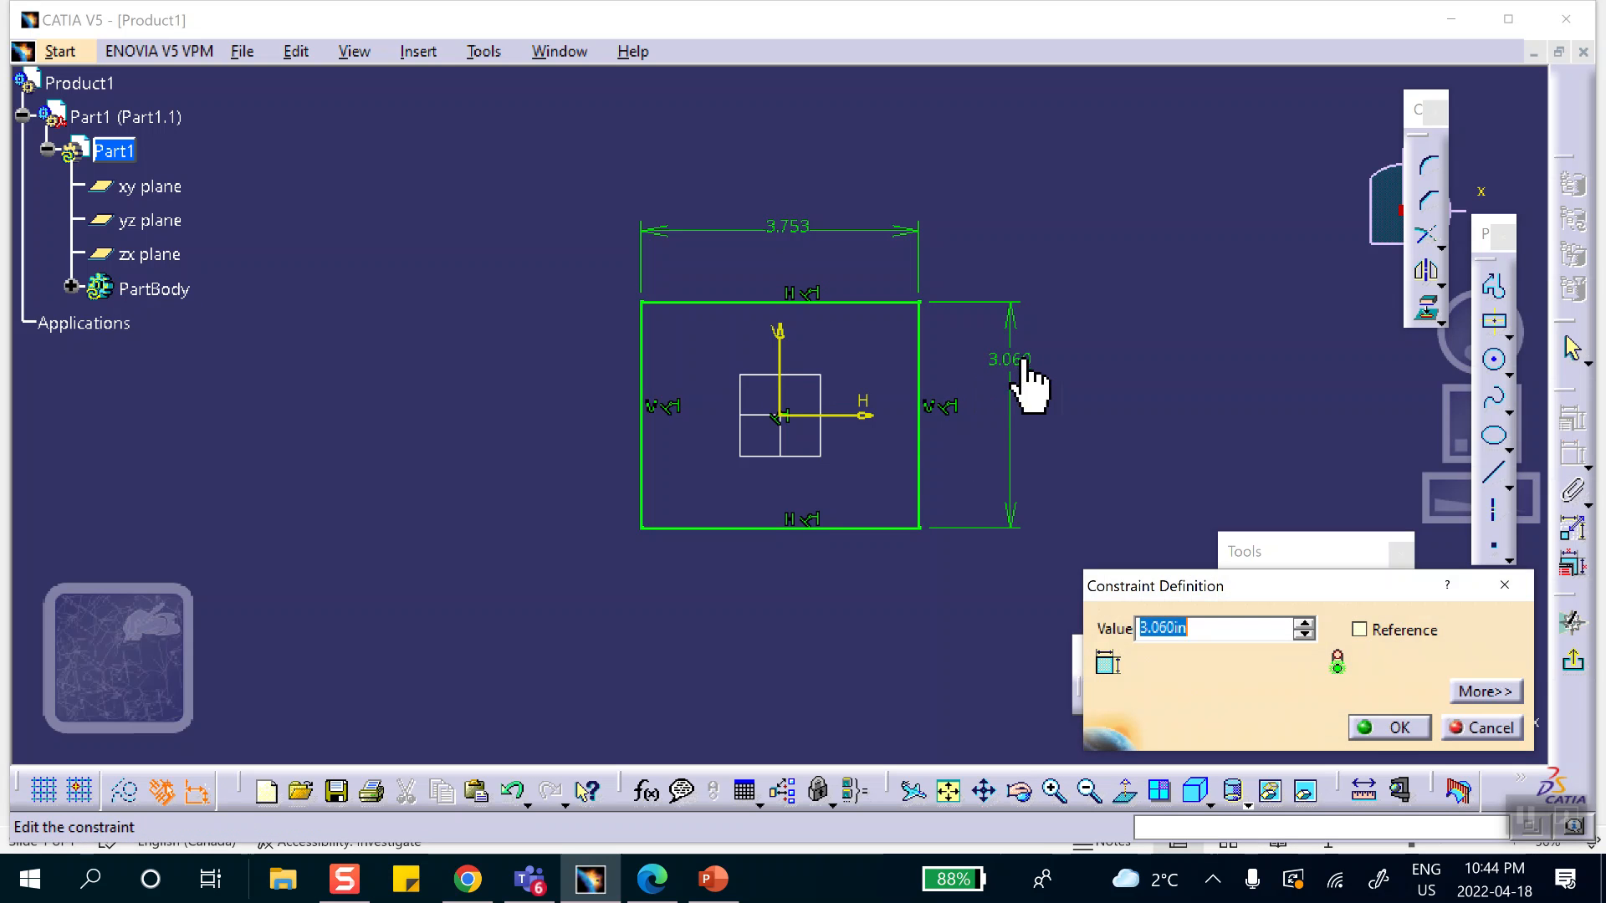
{"action": "type", "text": "1"}
{"action": "left_click", "coordinate": [1392, 726]}
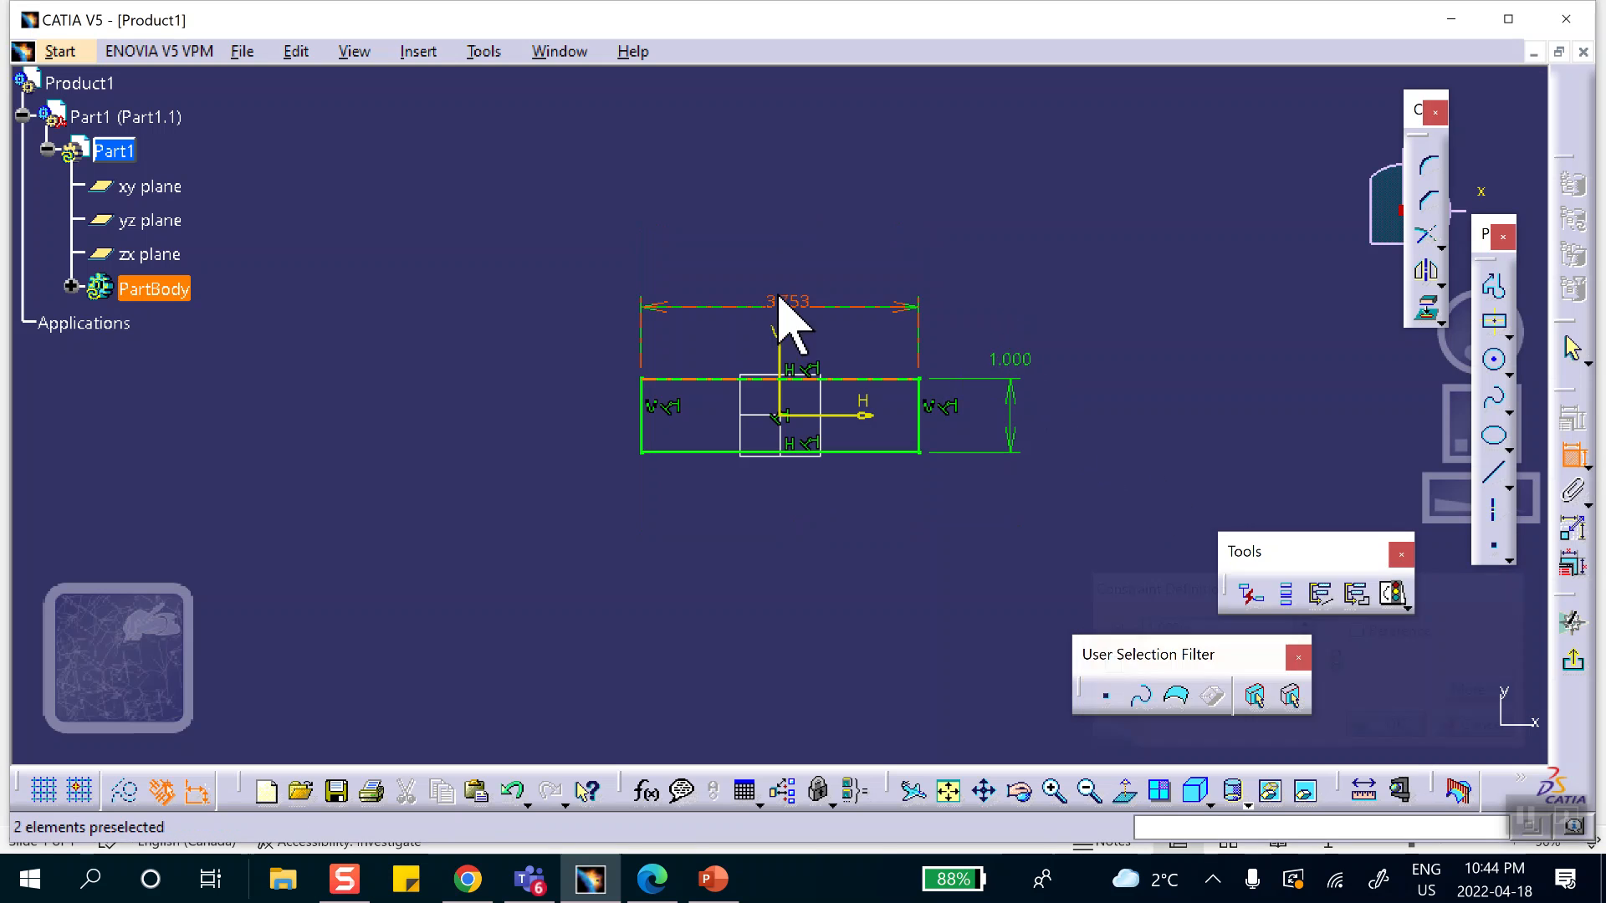
{"action": "double_click", "coordinate": [803, 303]}
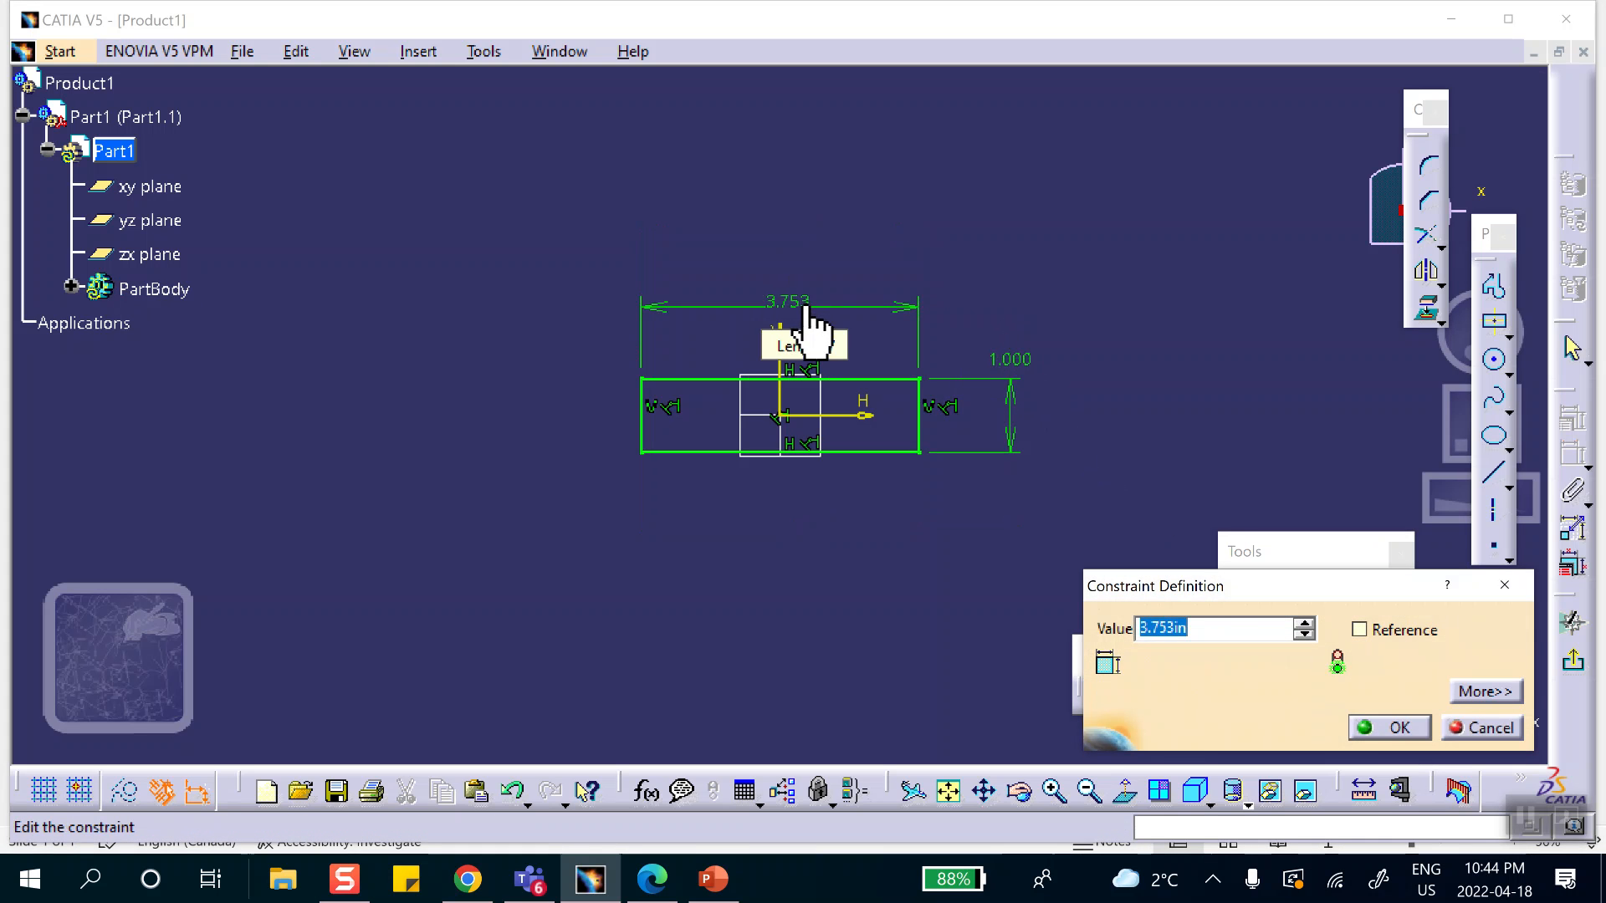
{"action": "type", "text": "1"}
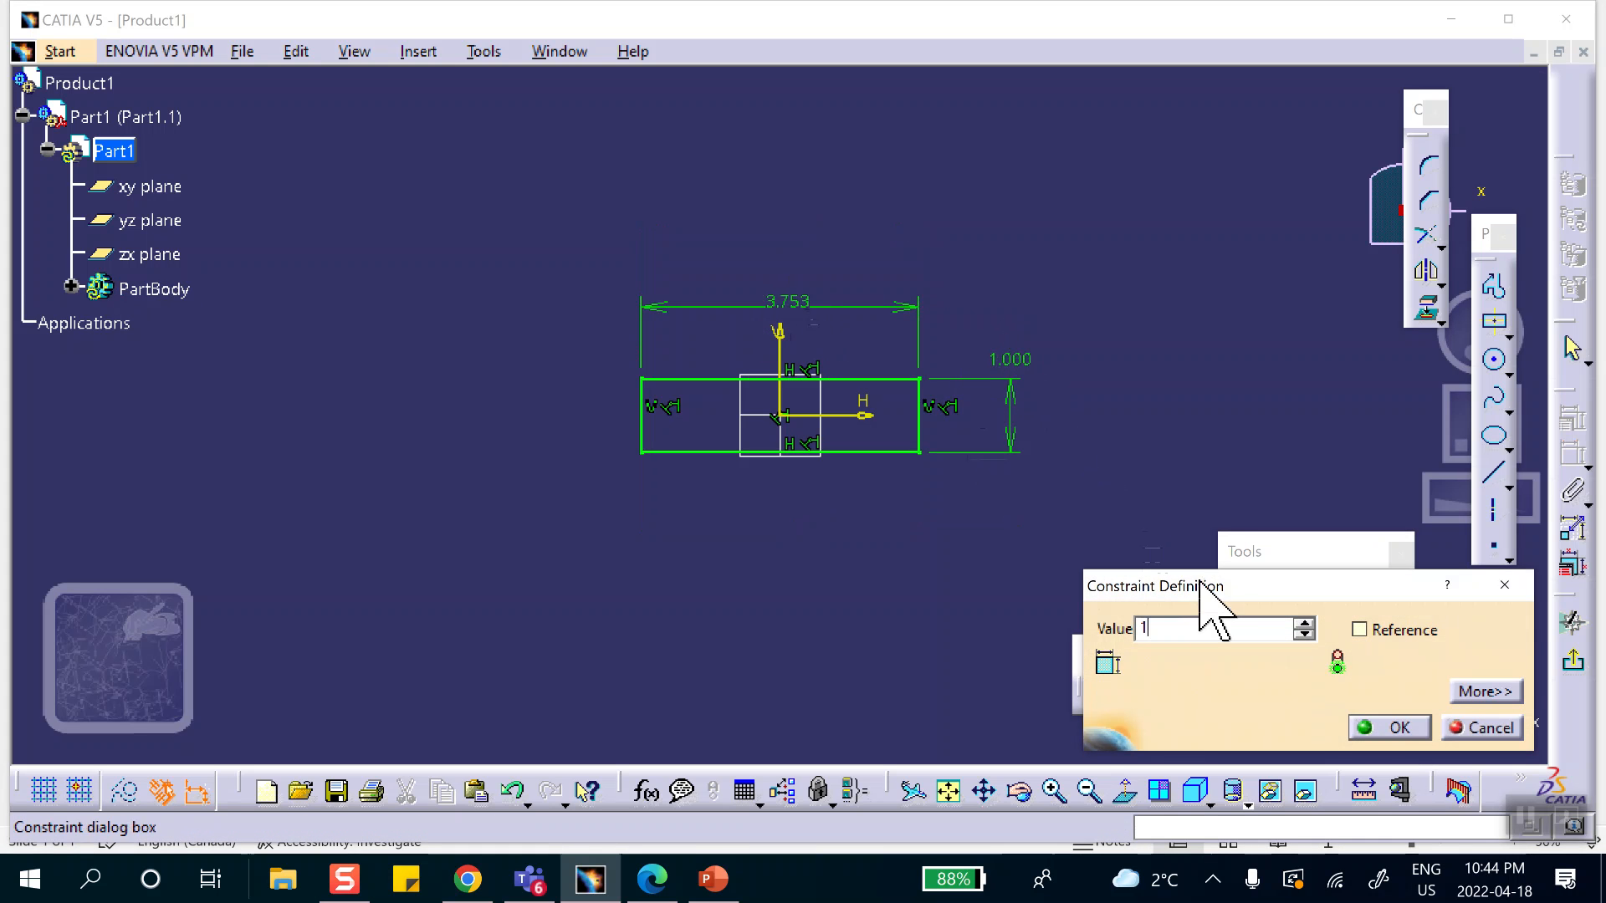
{"action": "left_click", "coordinate": [1390, 727]}
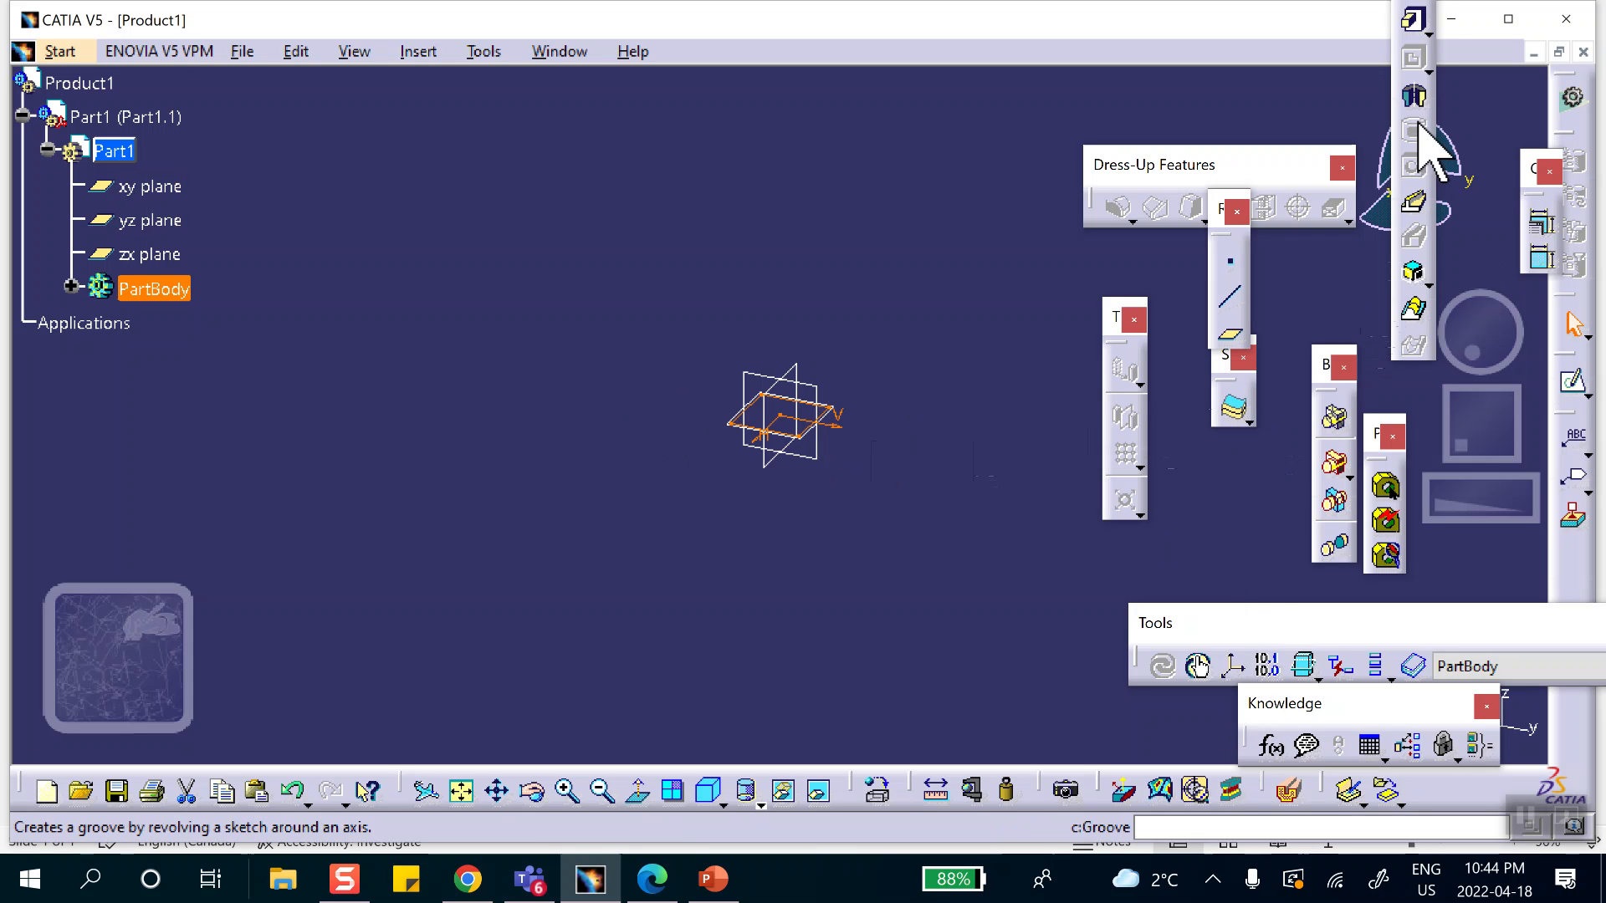
Pad the square sketch 1 in and create a point on the cube's top face at H 0, V 0.
{"action": "left_click", "coordinate": [1413, 20]}
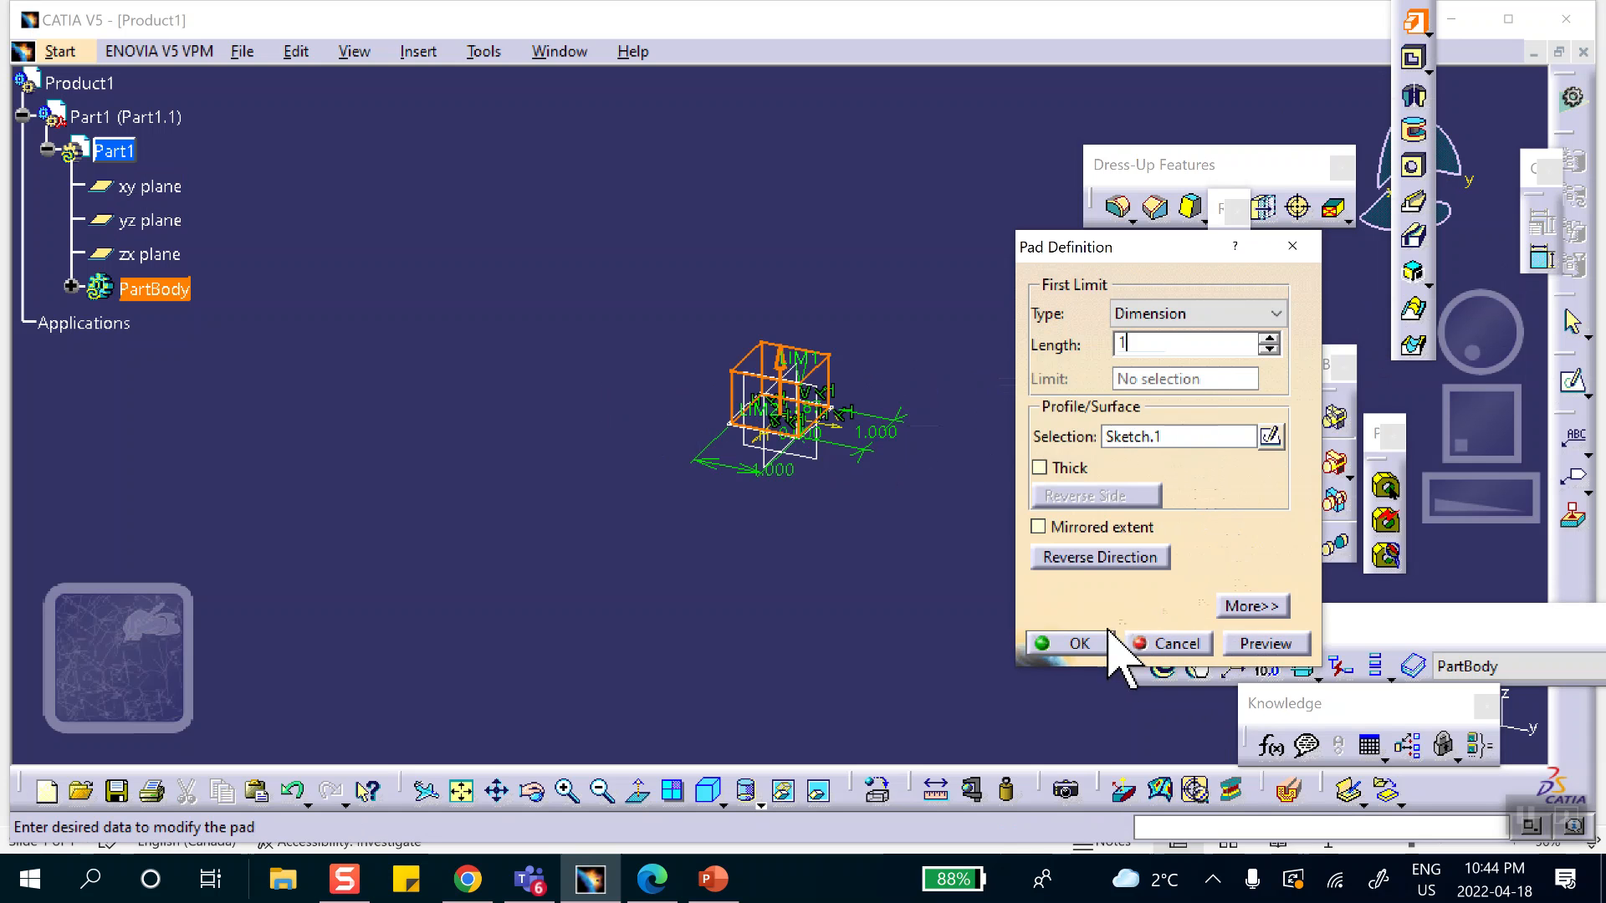
{"action": "left_click", "coordinate": [1079, 643]}
{"action": "middle_click_drag", "start_coordinate": [916, 322], "coordinate": [874, 368]}
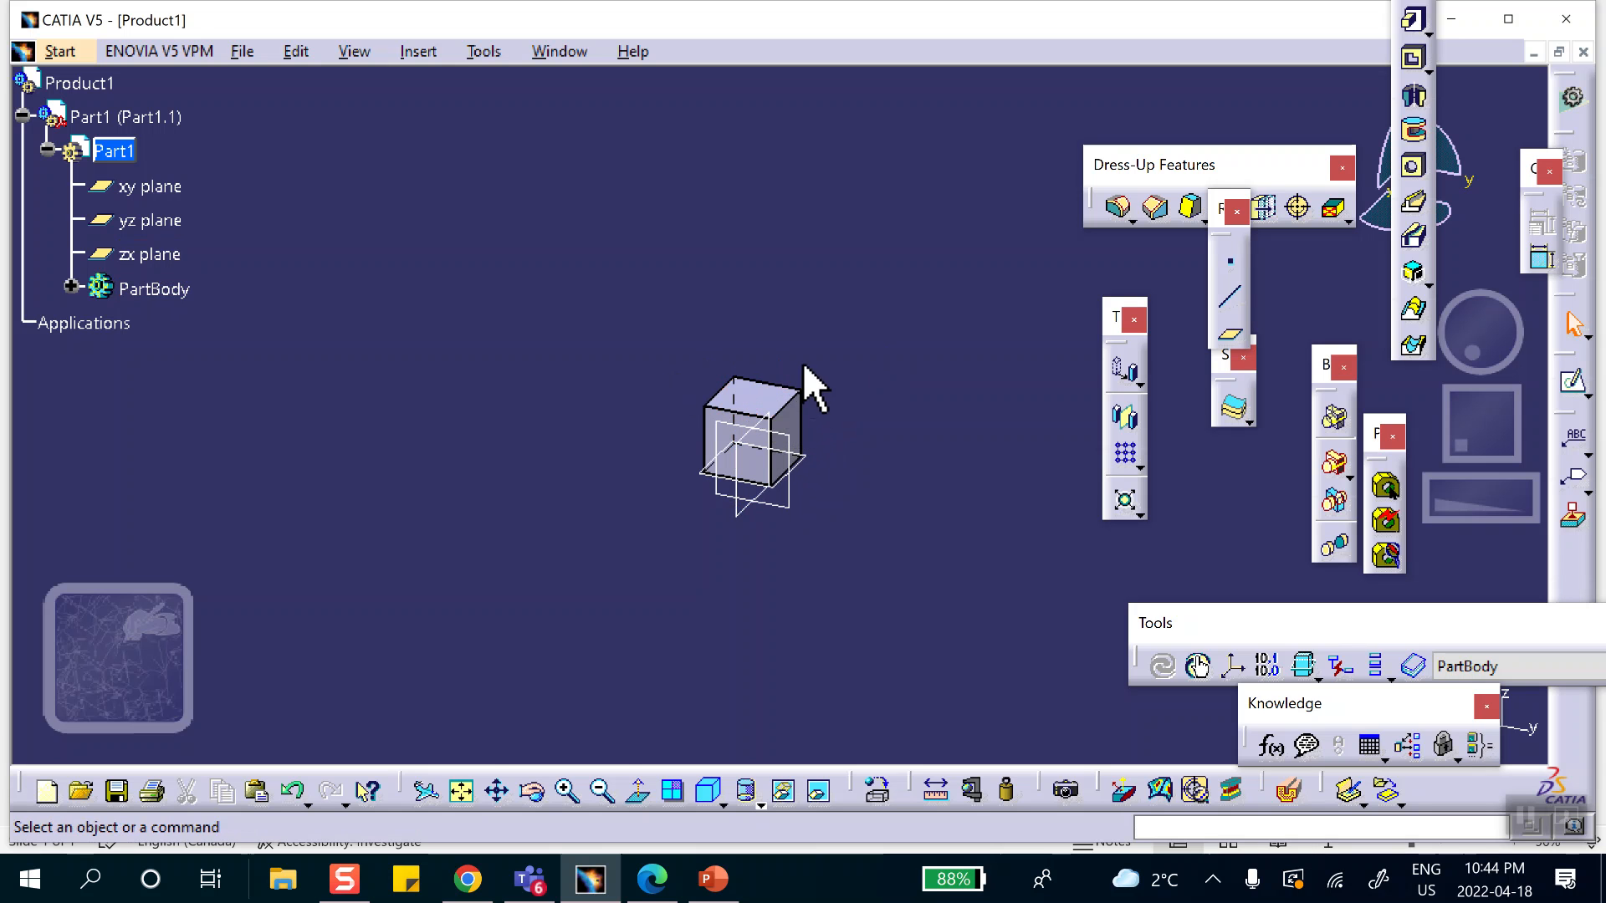
{"action": "left_click", "coordinate": [1232, 268]}
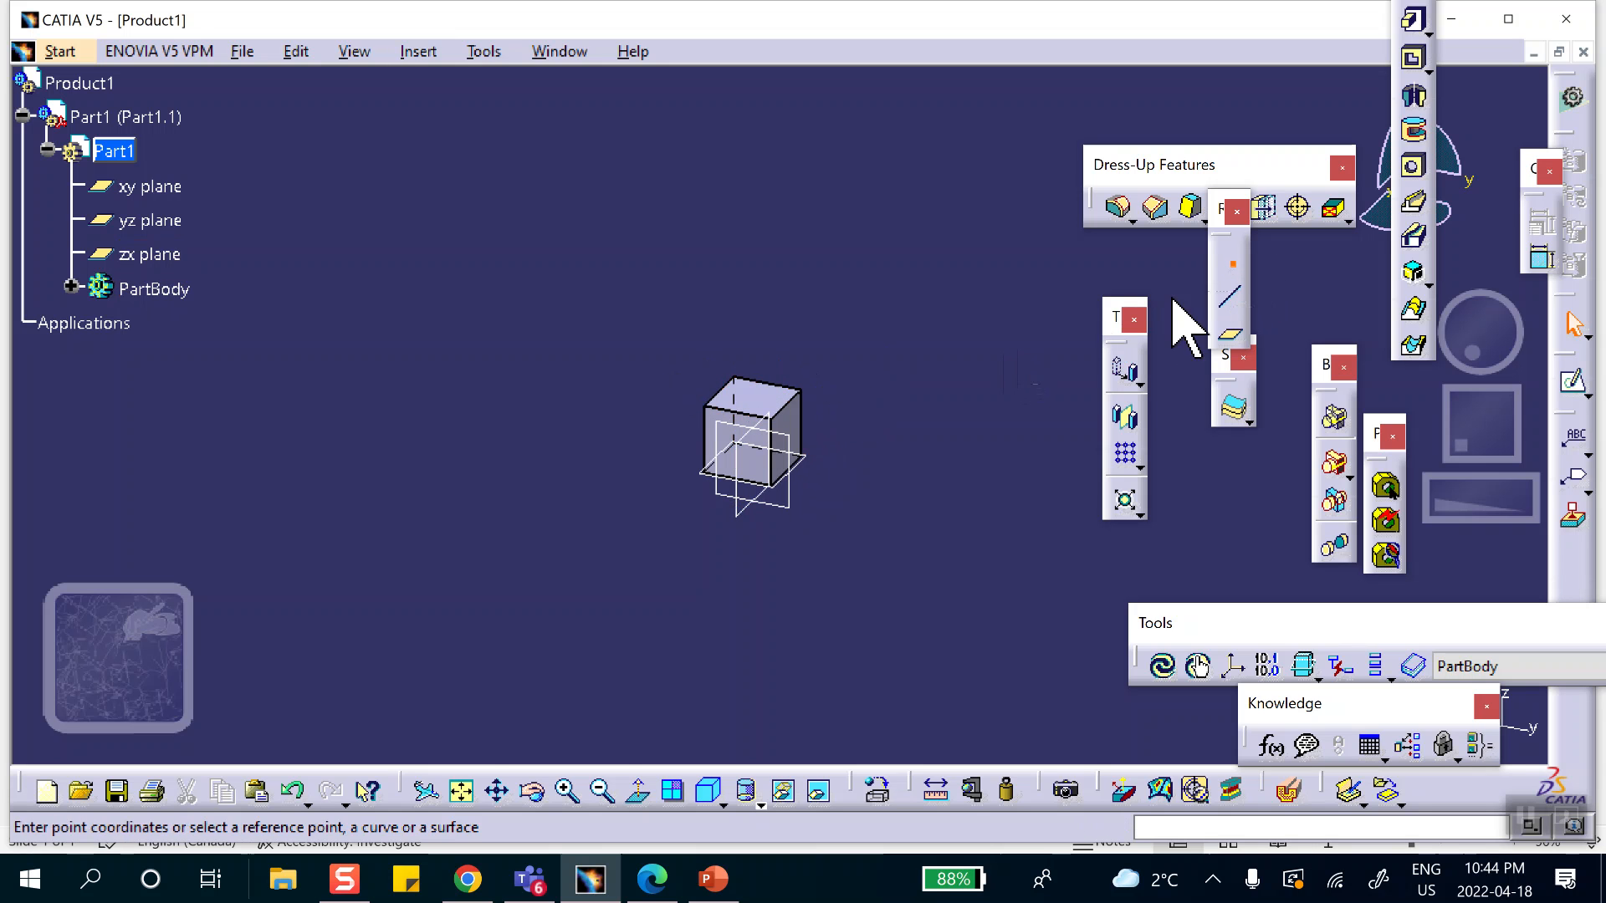
{"action": "left_click", "coordinate": [765, 397]}
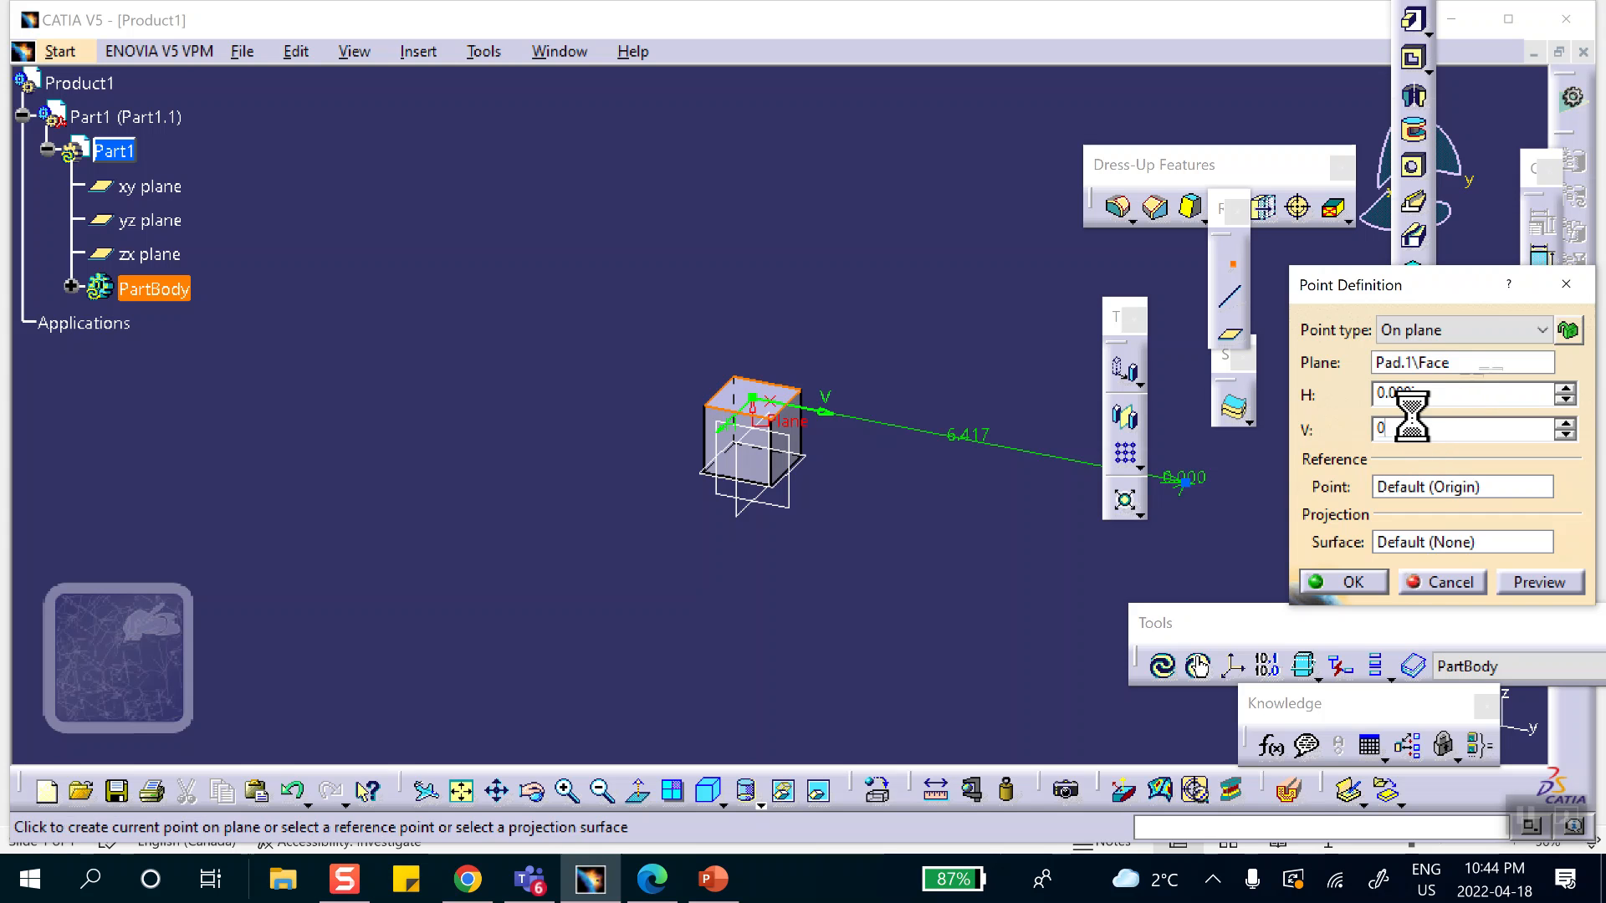
{"action": "key", "text": "Return"}
Activate Product1 and insert a new part that uses the assembly origin as its origin point.
{"action": "middle_click_drag", "start_coordinate": [936, 401], "coordinate": [892, 134]}
{"action": "middle_click_drag", "start_coordinate": [727, 309], "coordinate": [828, 409]}
{"action": "double_click", "coordinate": [98, 87]}
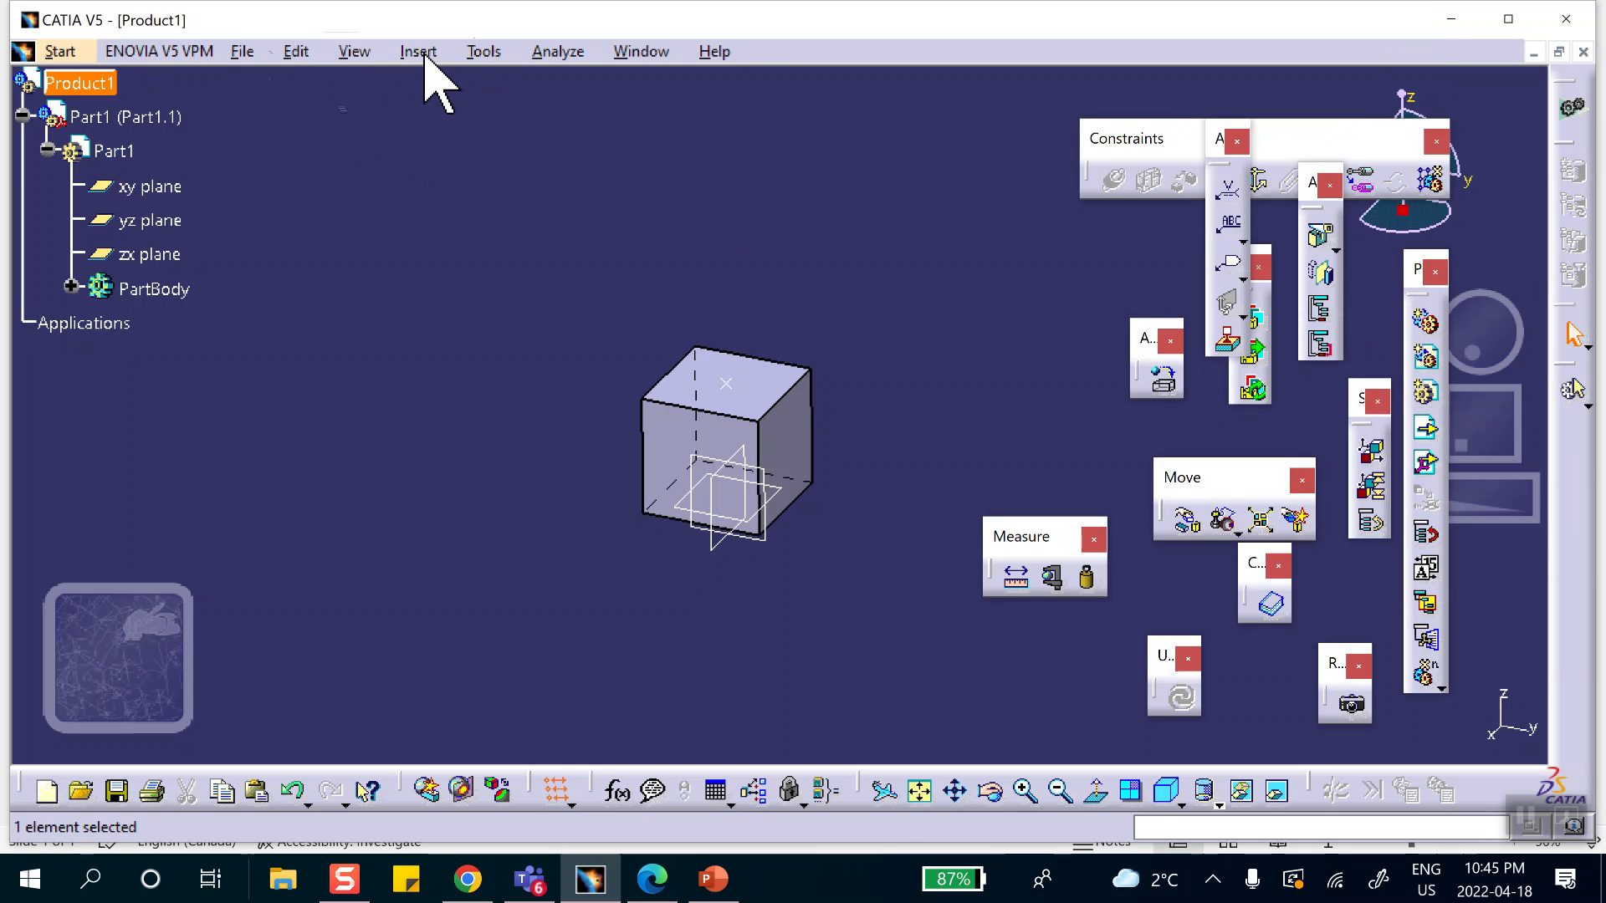
{"action": "left_click", "coordinate": [422, 53]}
{"action": "left_click", "coordinate": [457, 463]}
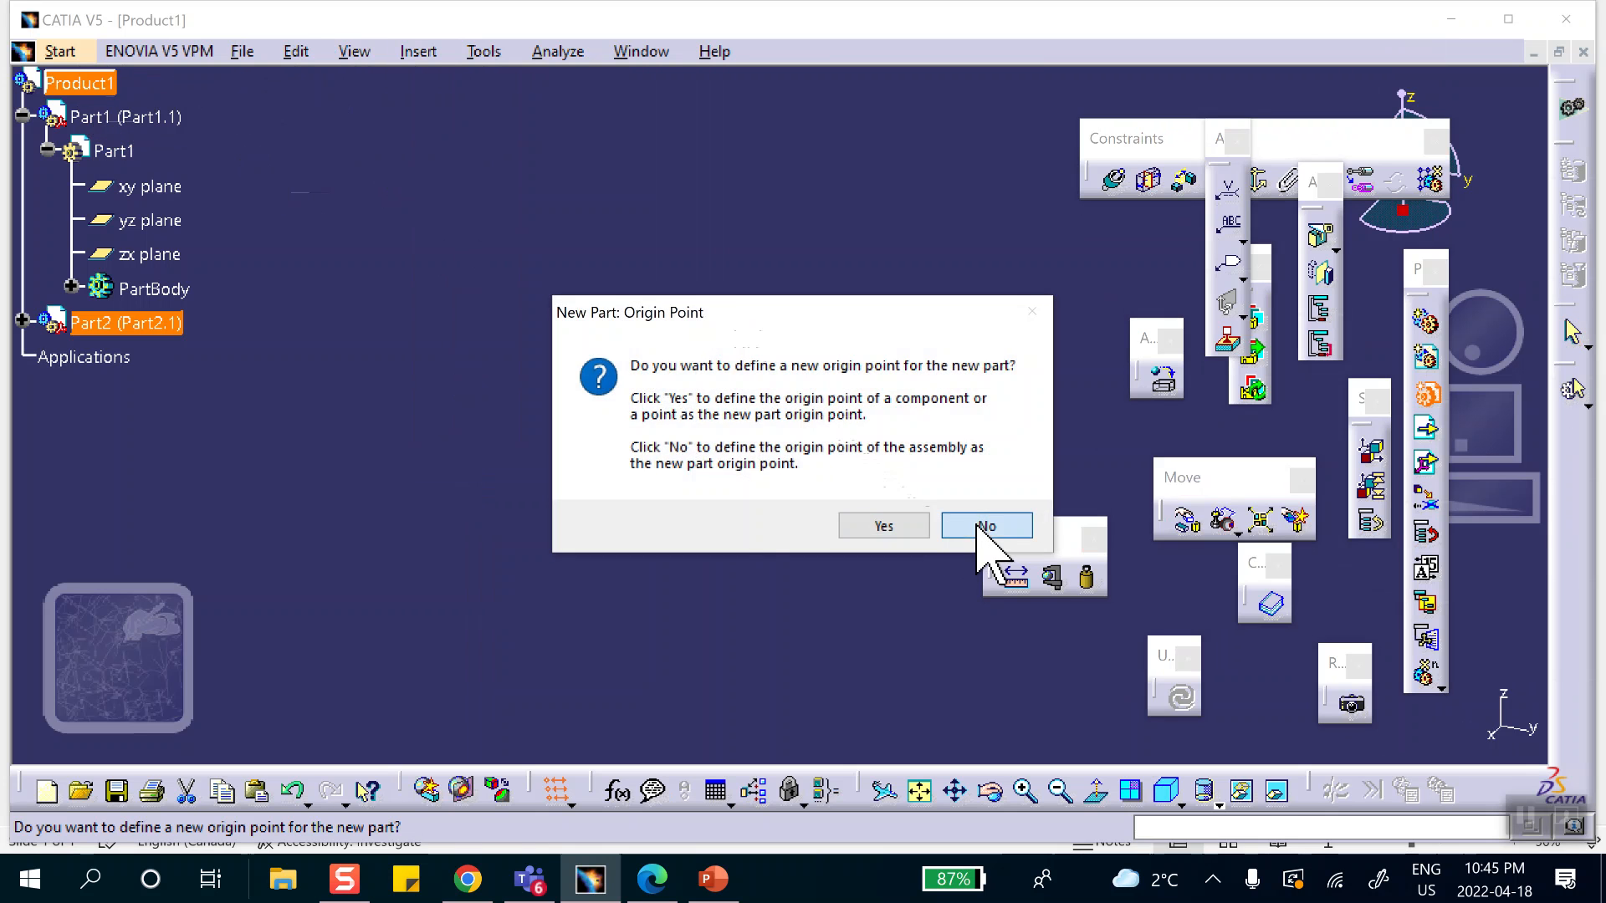
{"action": "left_click", "coordinate": [985, 527]}
Activate Part2 for editing and create a plane offset 1 in above the first cube's top face.
{"action": "left_click", "coordinate": [22, 320]}
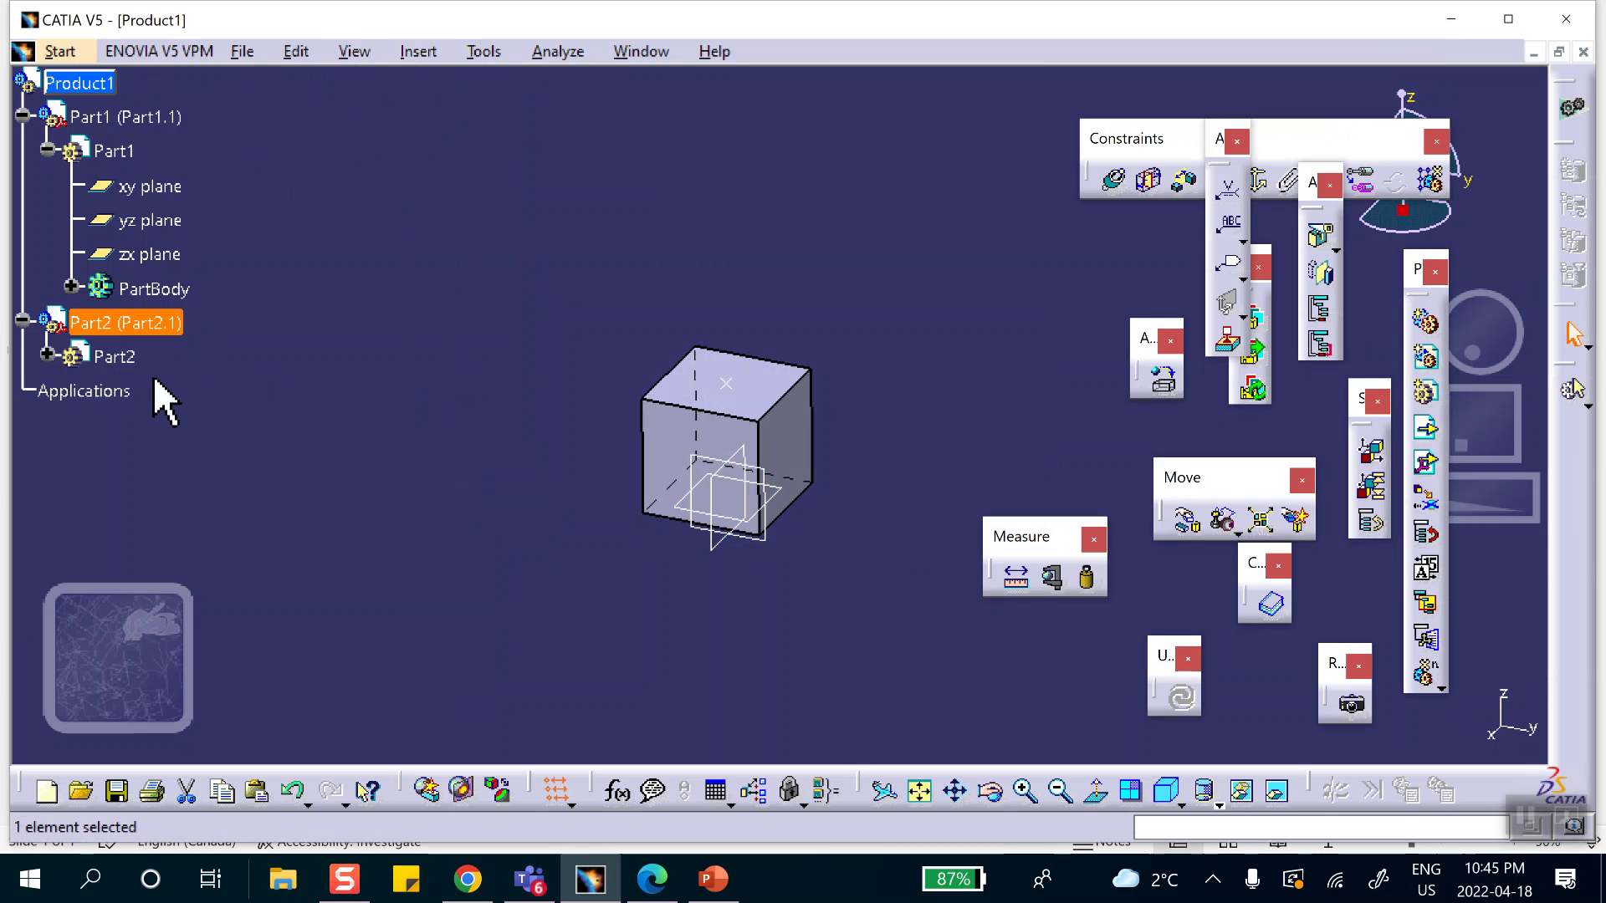
{"action": "double_click", "coordinate": [113, 357]}
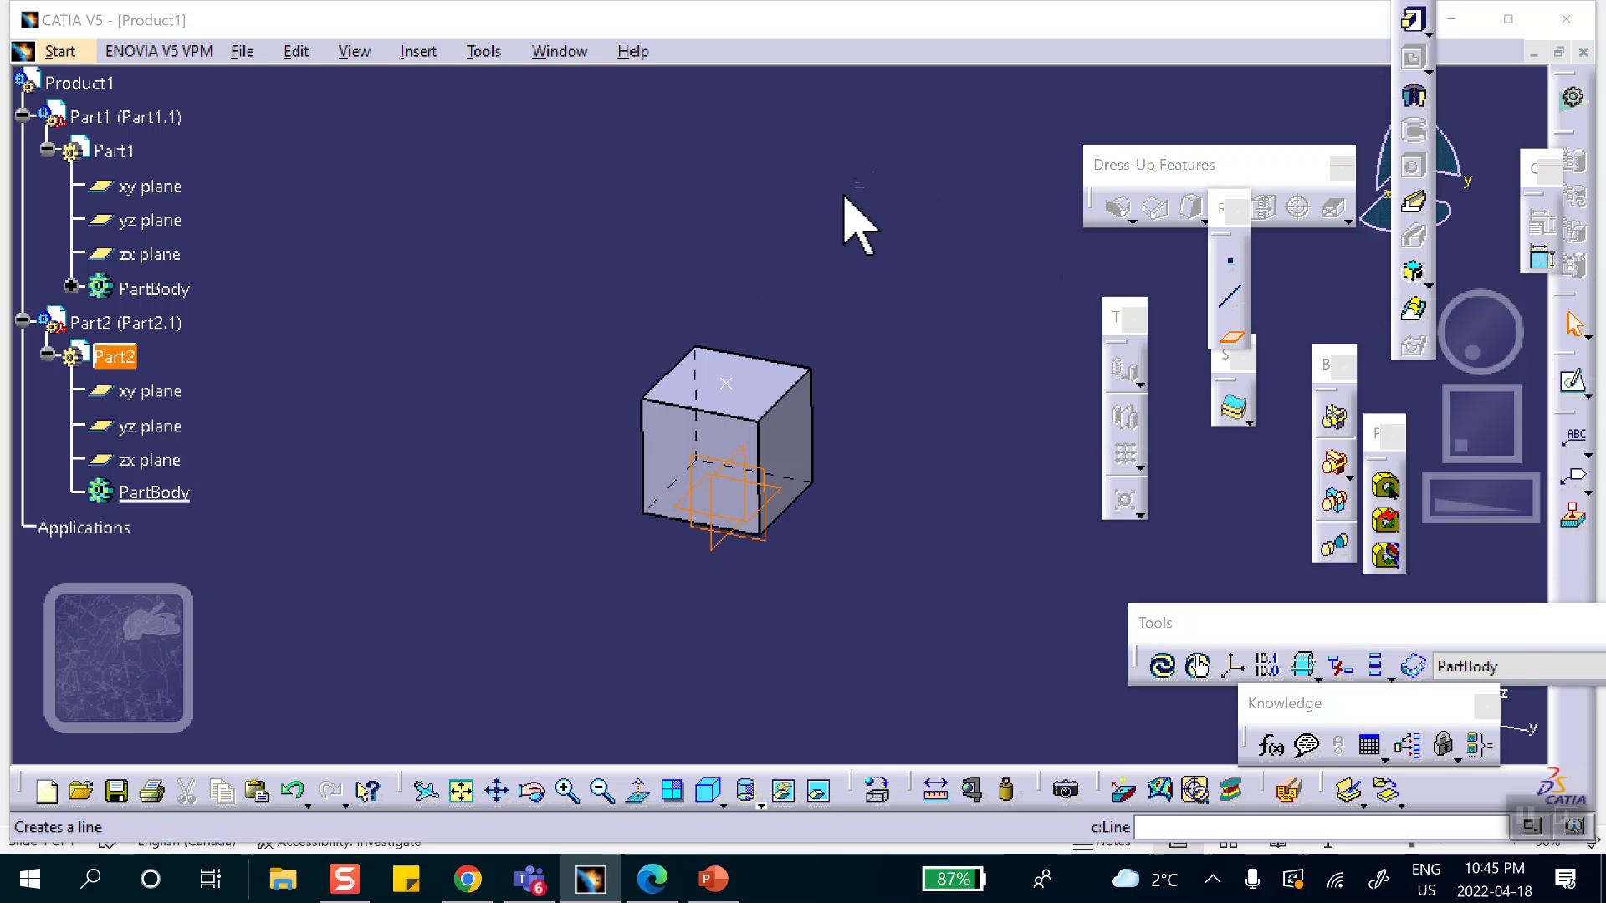
{"action": "left_click", "coordinate": [786, 403]}
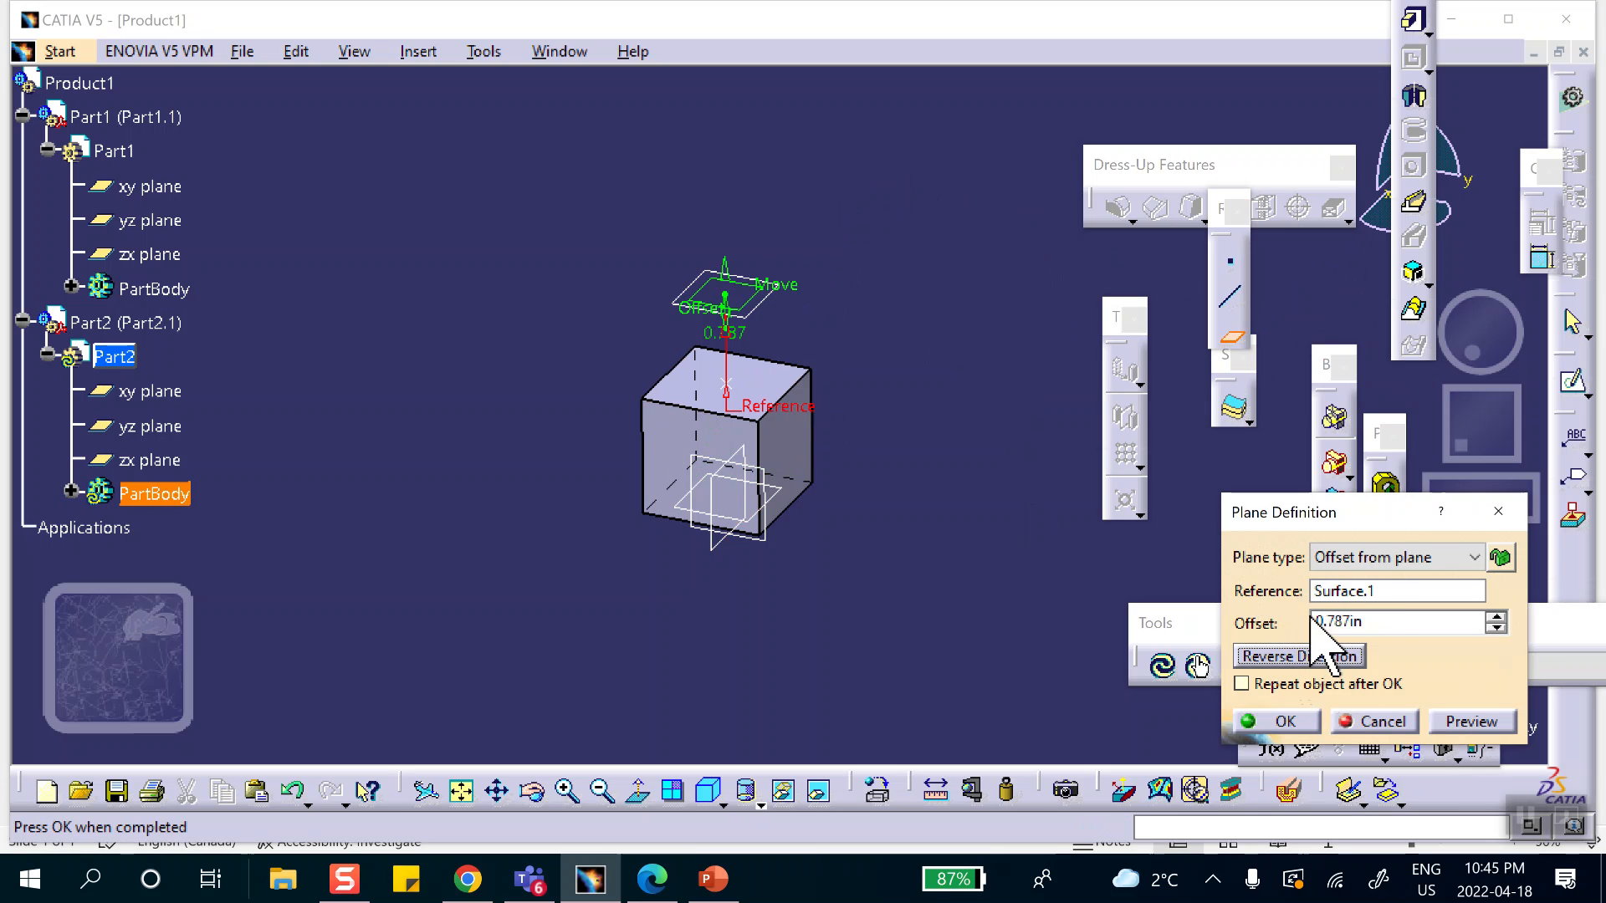
{"action": "left_click", "coordinate": [1239, 721]}
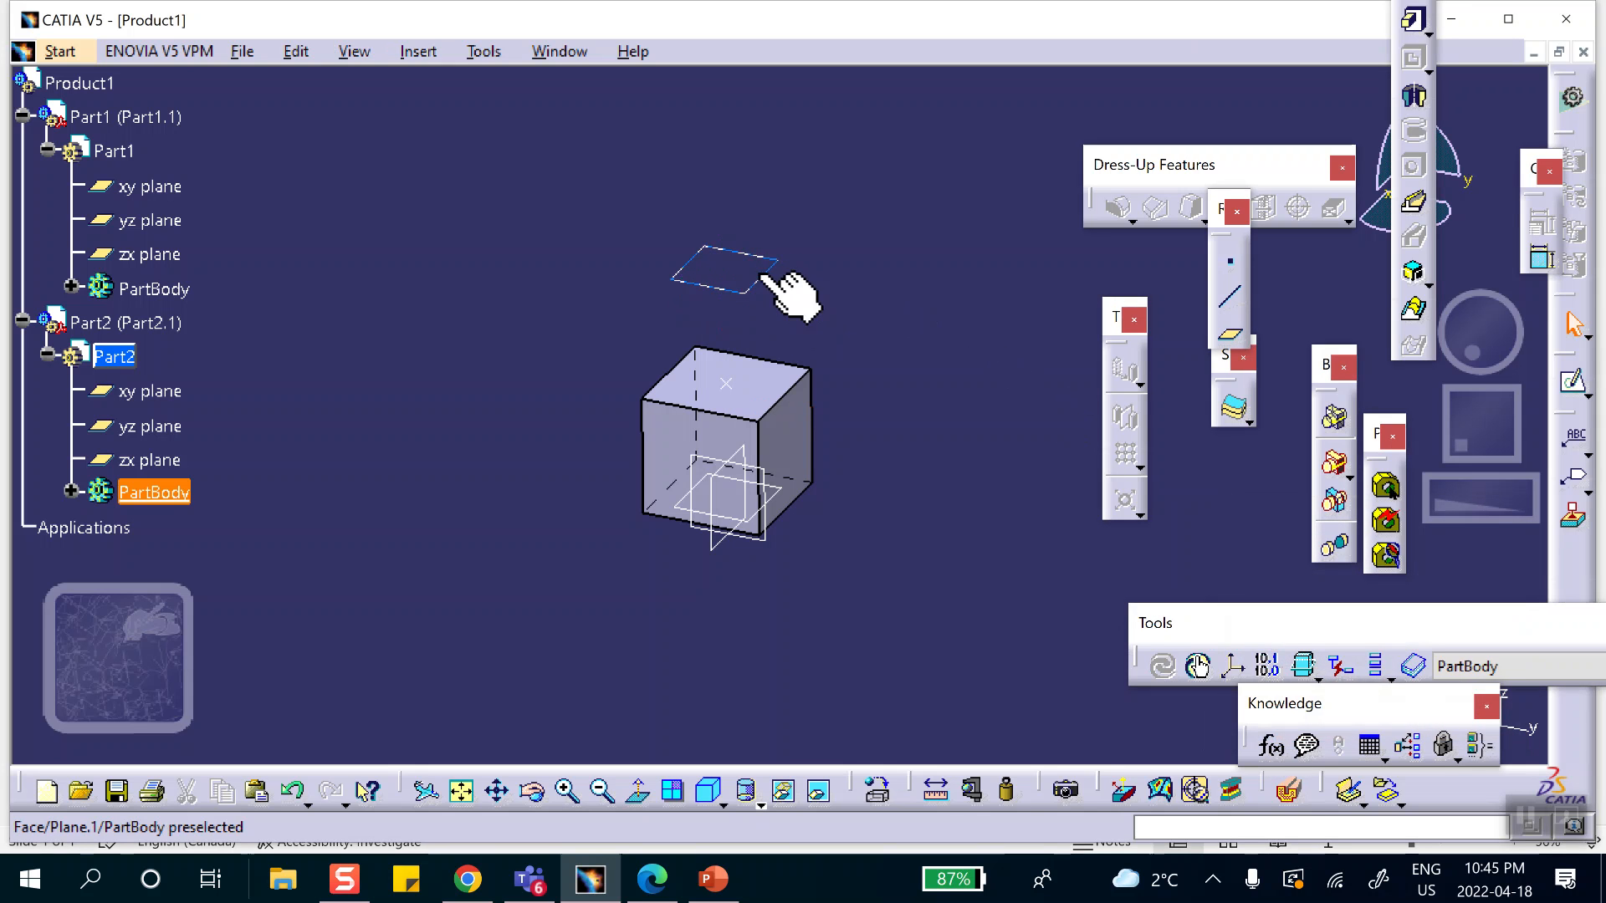
Sketch a centered rectangle about 1.82 by 1.76 in at the origin on the offset plane.
{"action": "left_click", "coordinate": [1572, 383]}
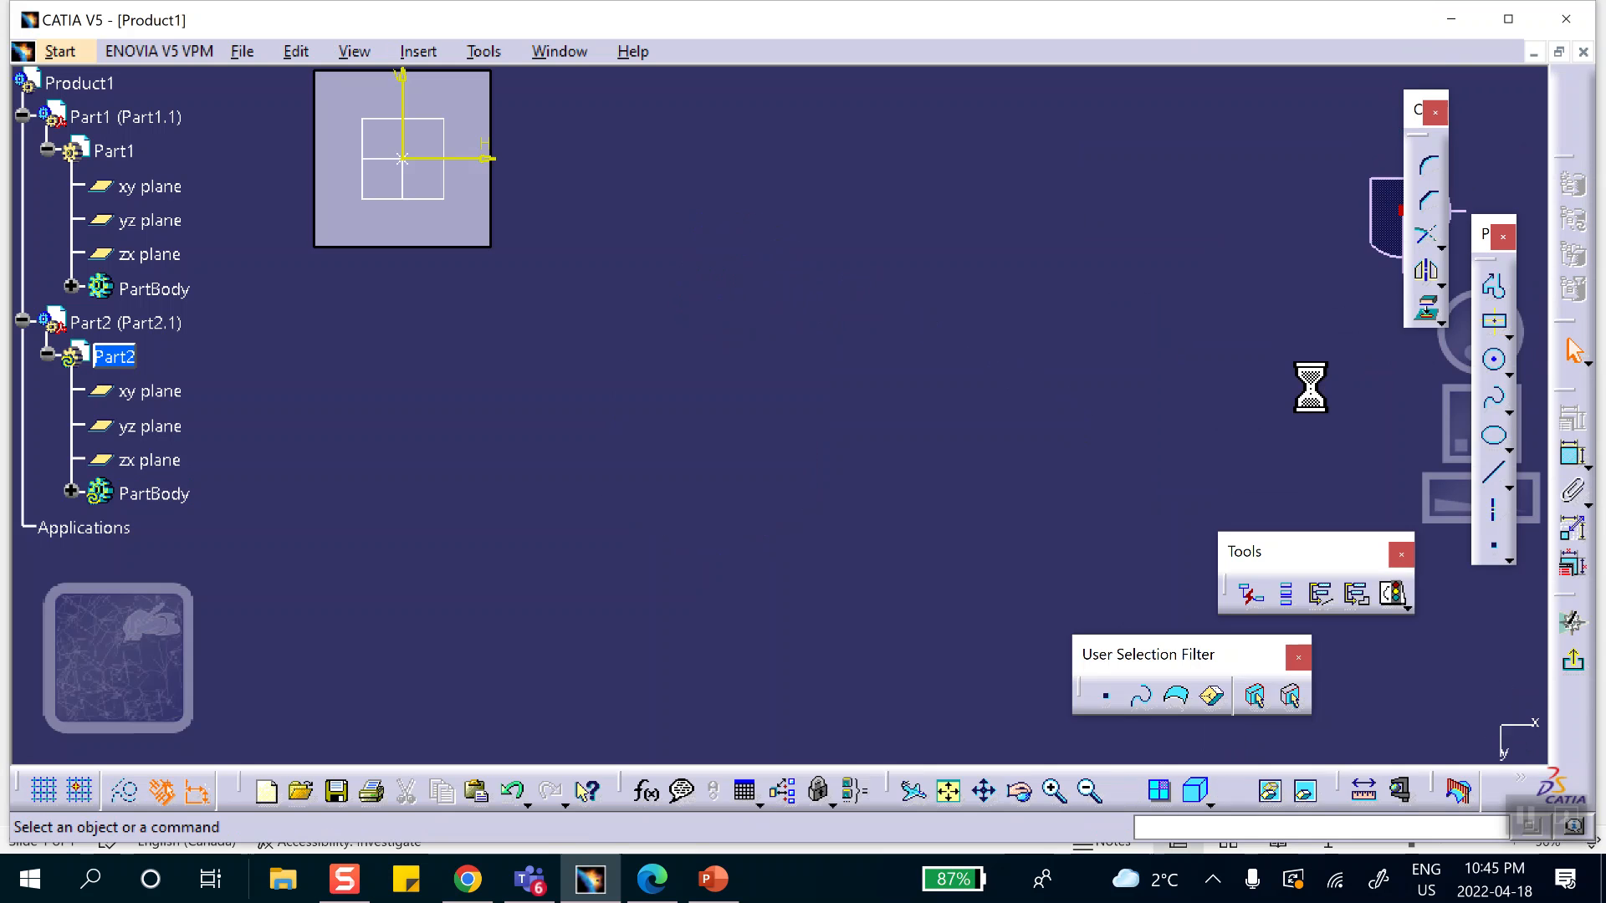
{"action": "left_click", "coordinate": [1493, 328]}
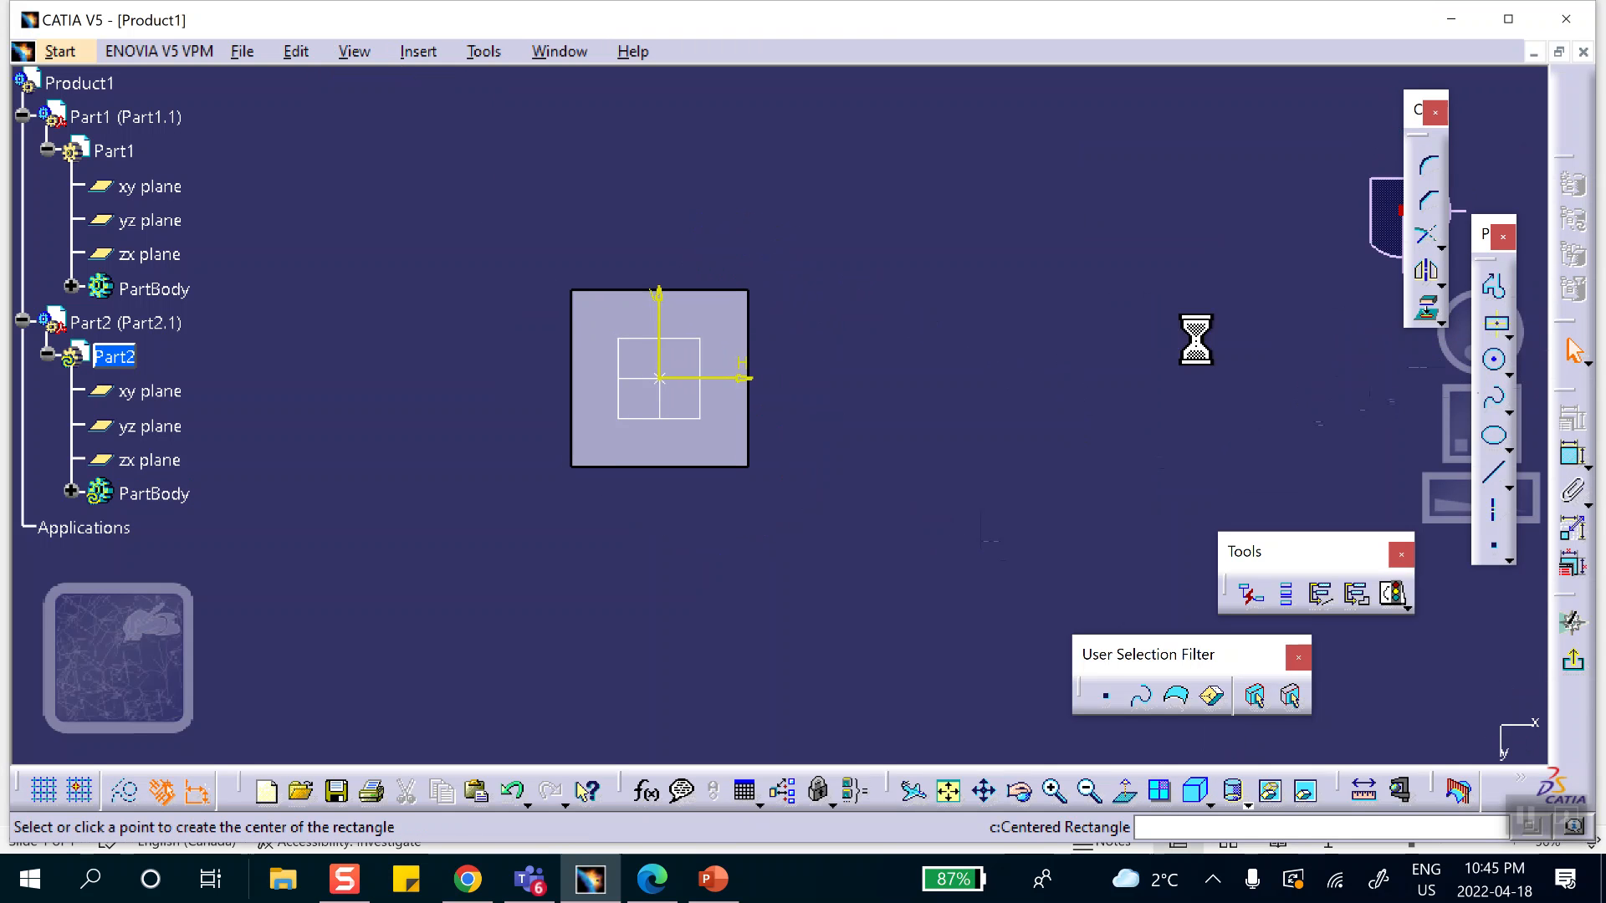
{"action": "left_click", "coordinate": [659, 378]}
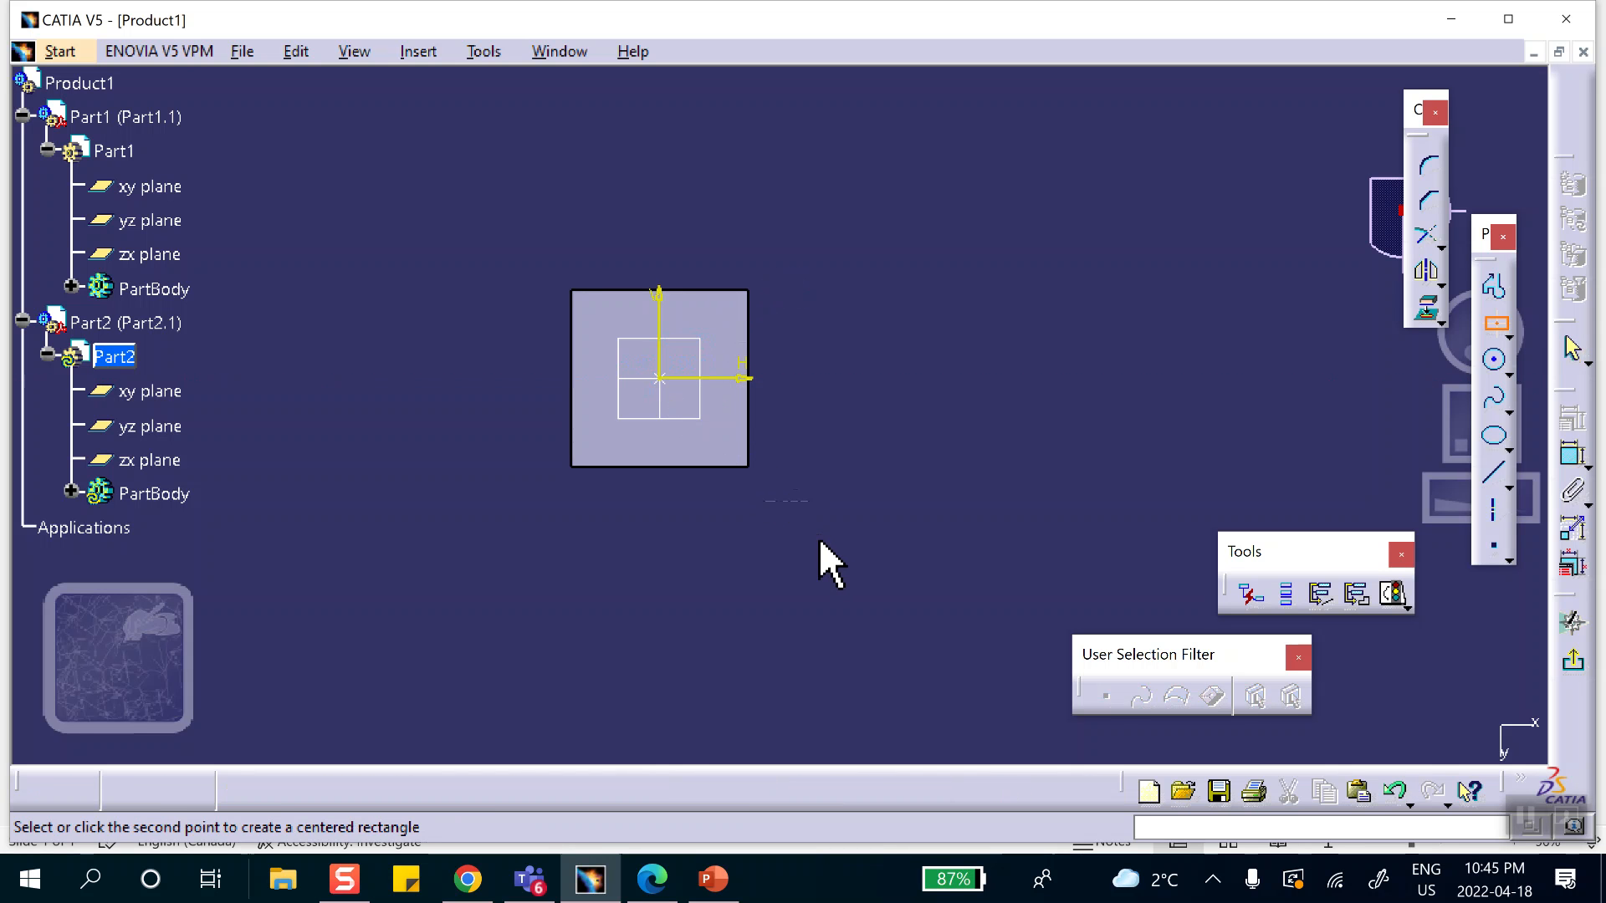
{"action": "left_click", "coordinate": [820, 533]}
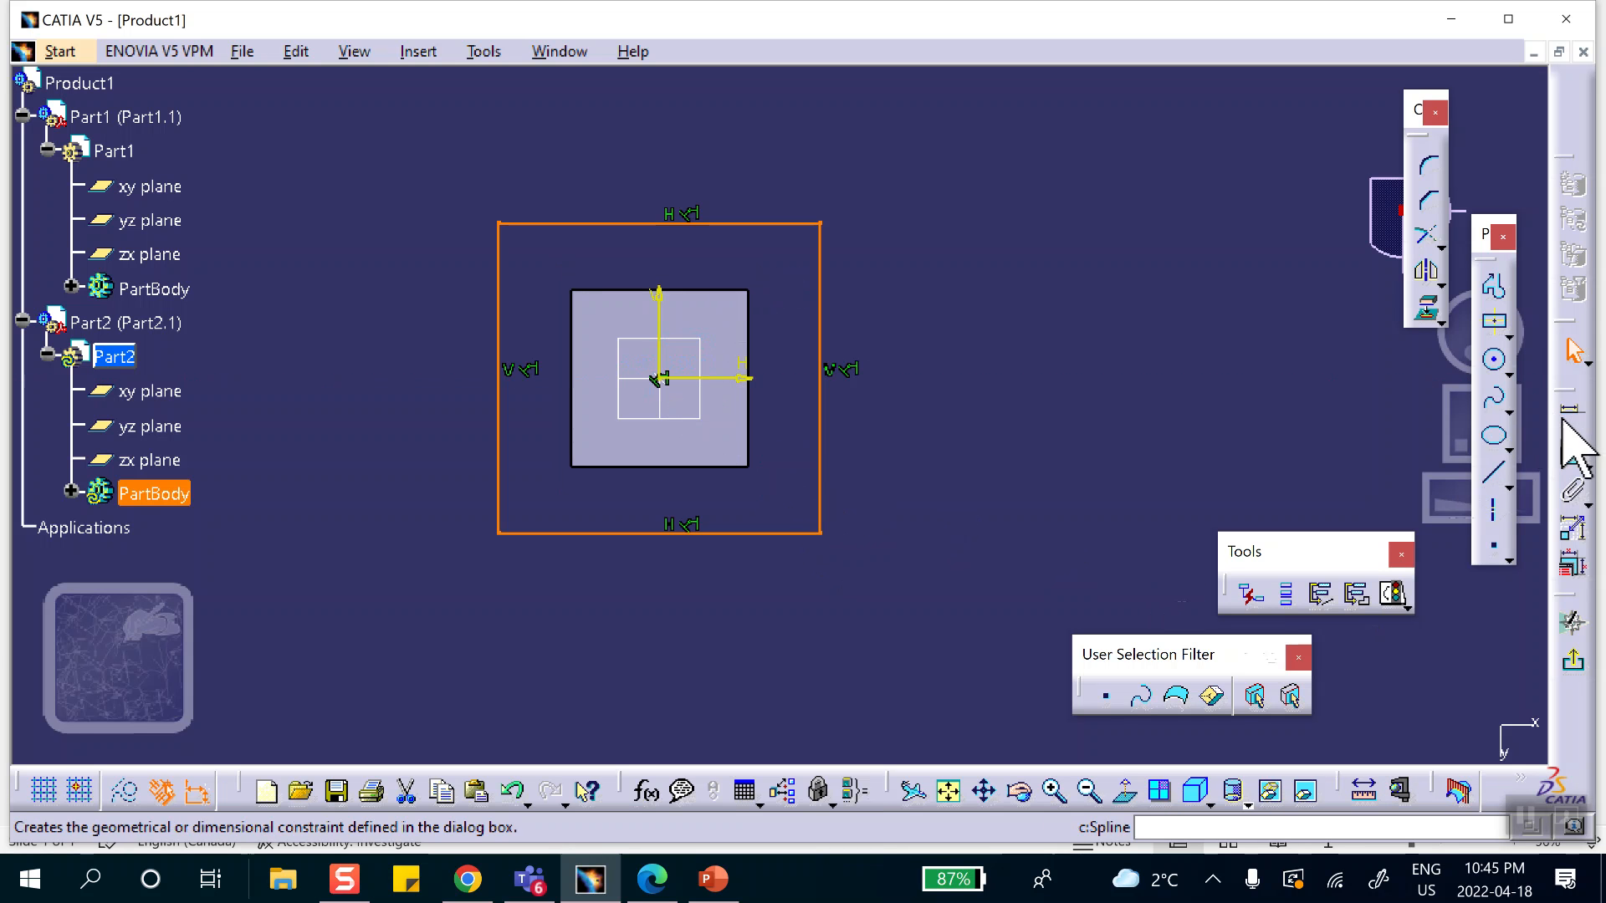
Dimension the new rectangle's width and set it to 1 in.
{"action": "left_click", "coordinate": [1572, 455]}
{"action": "left_click", "coordinate": [753, 224]}
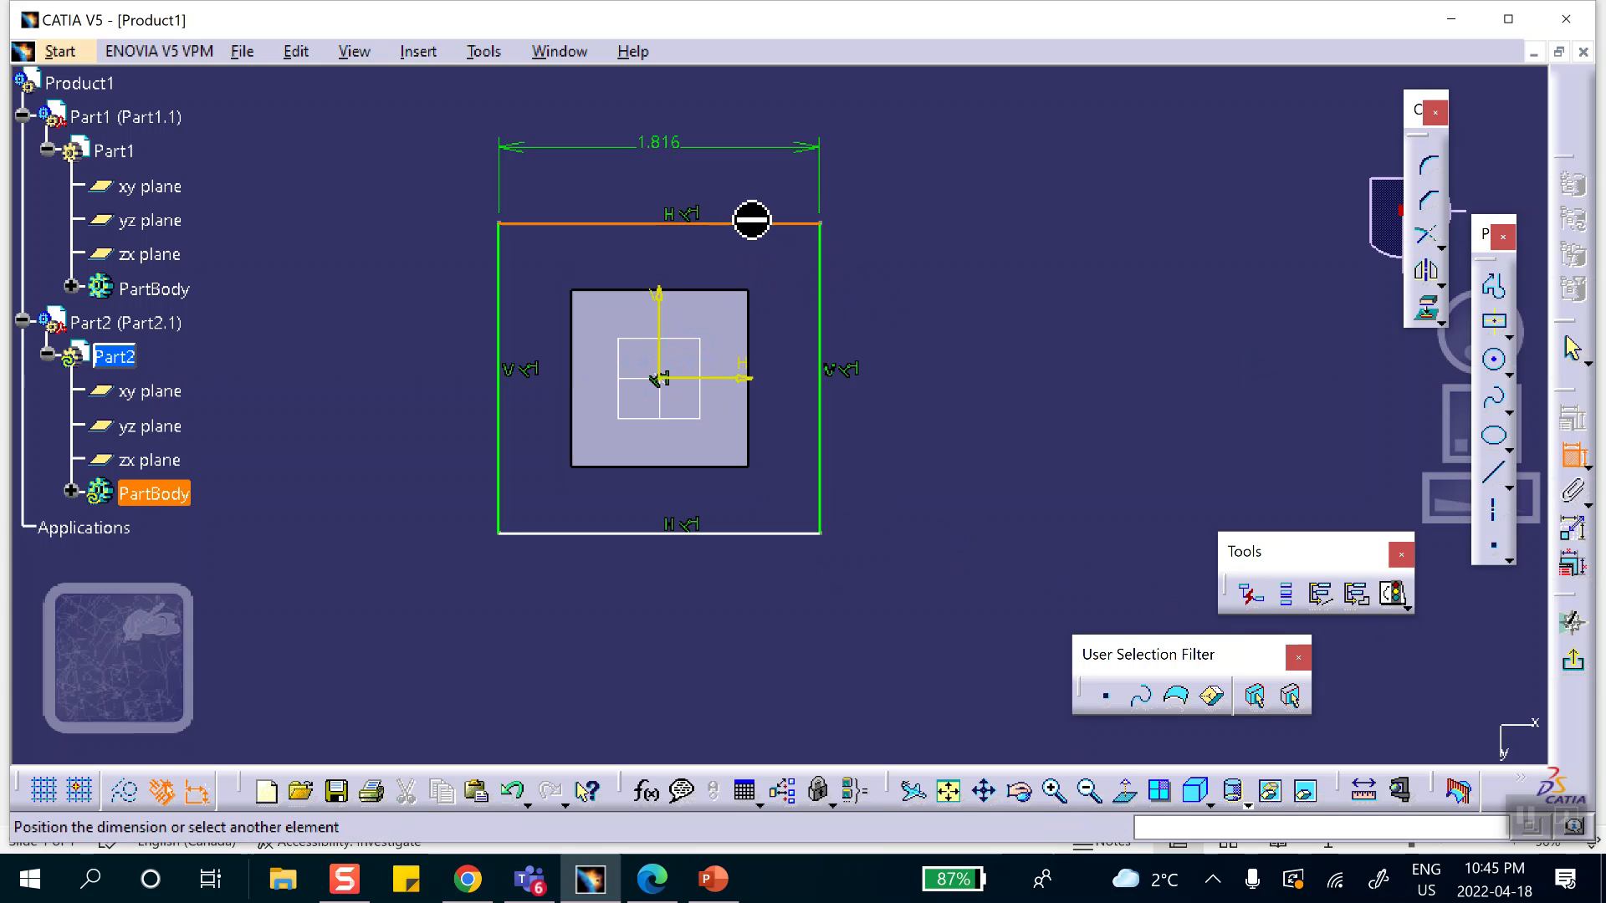
{"action": "left_click", "coordinate": [679, 166]}
{"action": "double_click", "coordinate": [678, 165]}
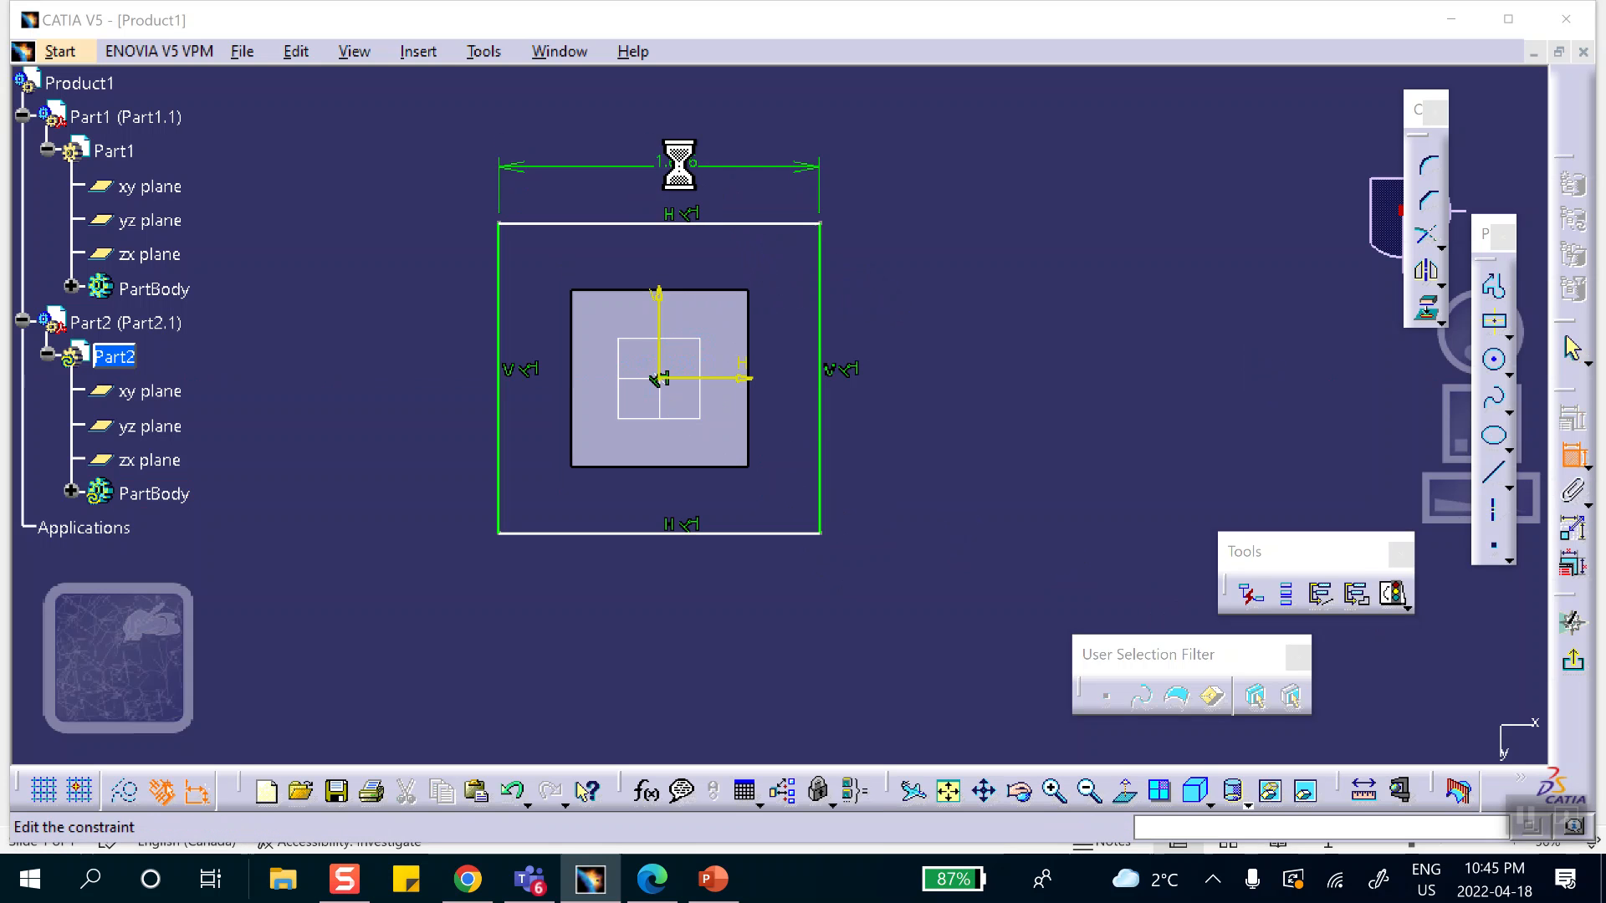
{"action": "type", "text": "1"}
{"action": "left_click", "coordinate": [1409, 725]}
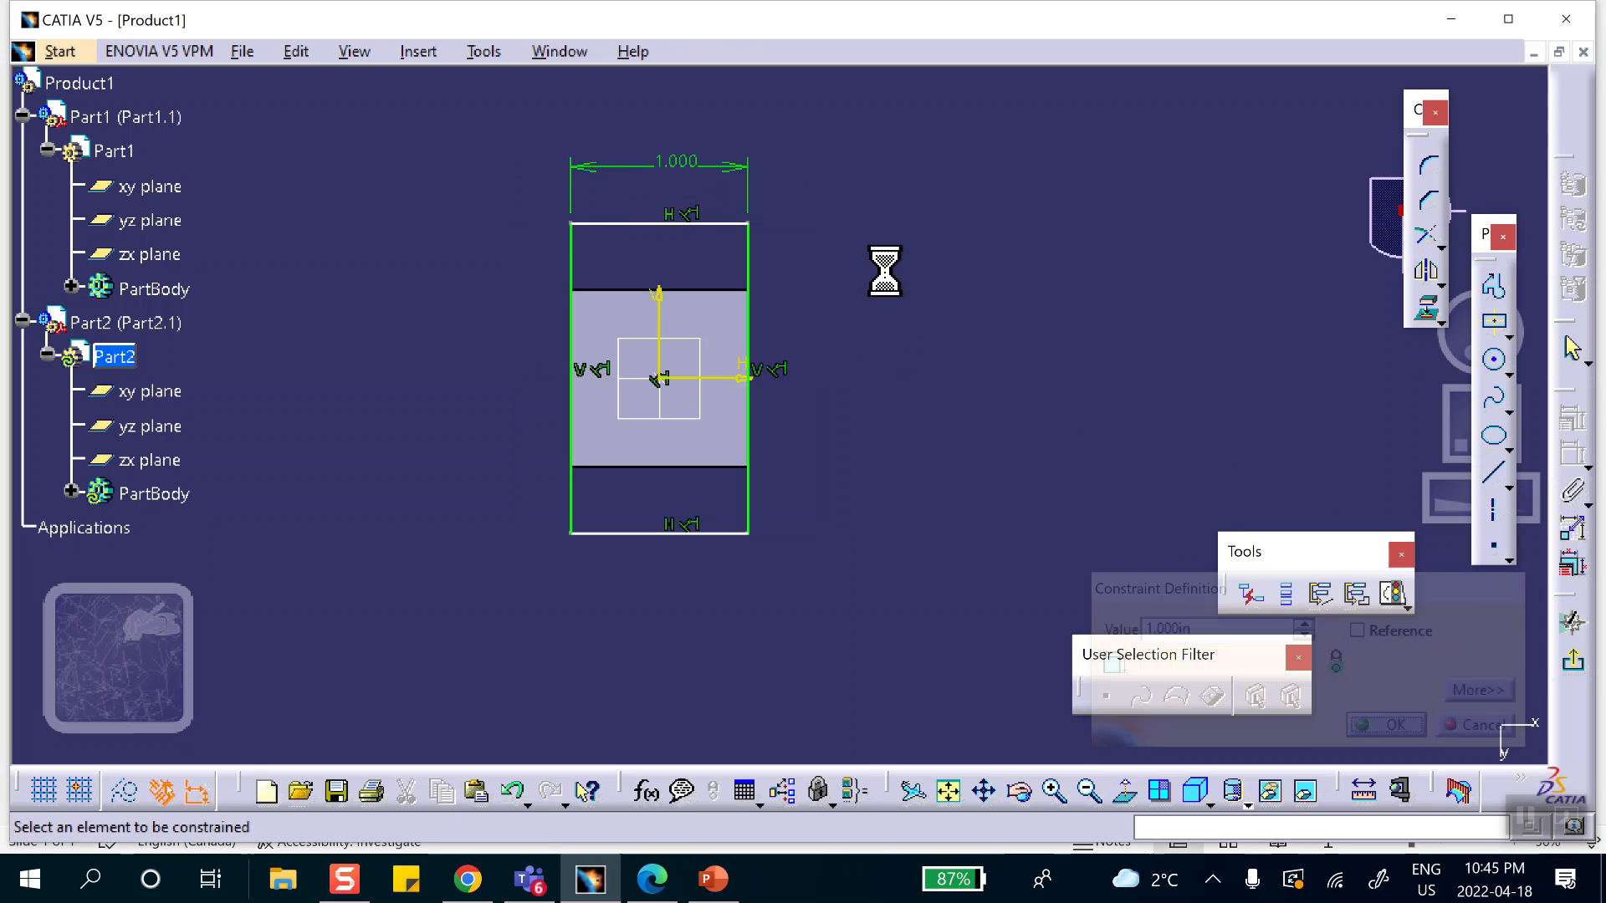
Dimension the new rectangle's height, set it to 1 in, and exit the sketch.
{"action": "left_click", "coordinate": [752, 259]}
{"action": "left_click", "coordinate": [911, 350]}
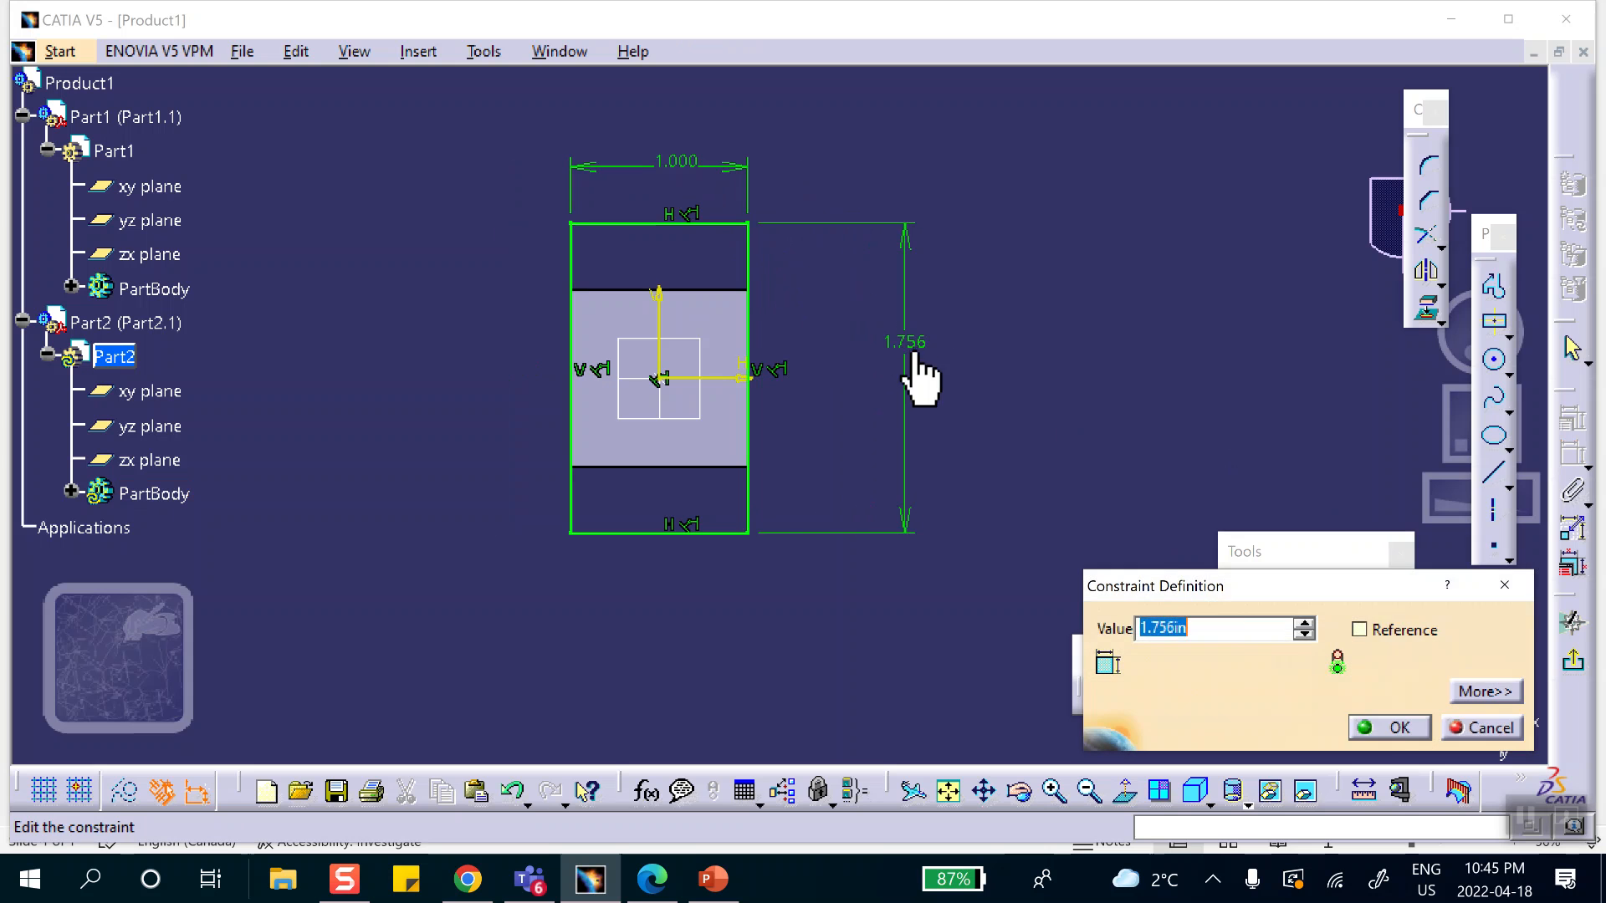
{"action": "left_click", "coordinate": [1380, 727]}
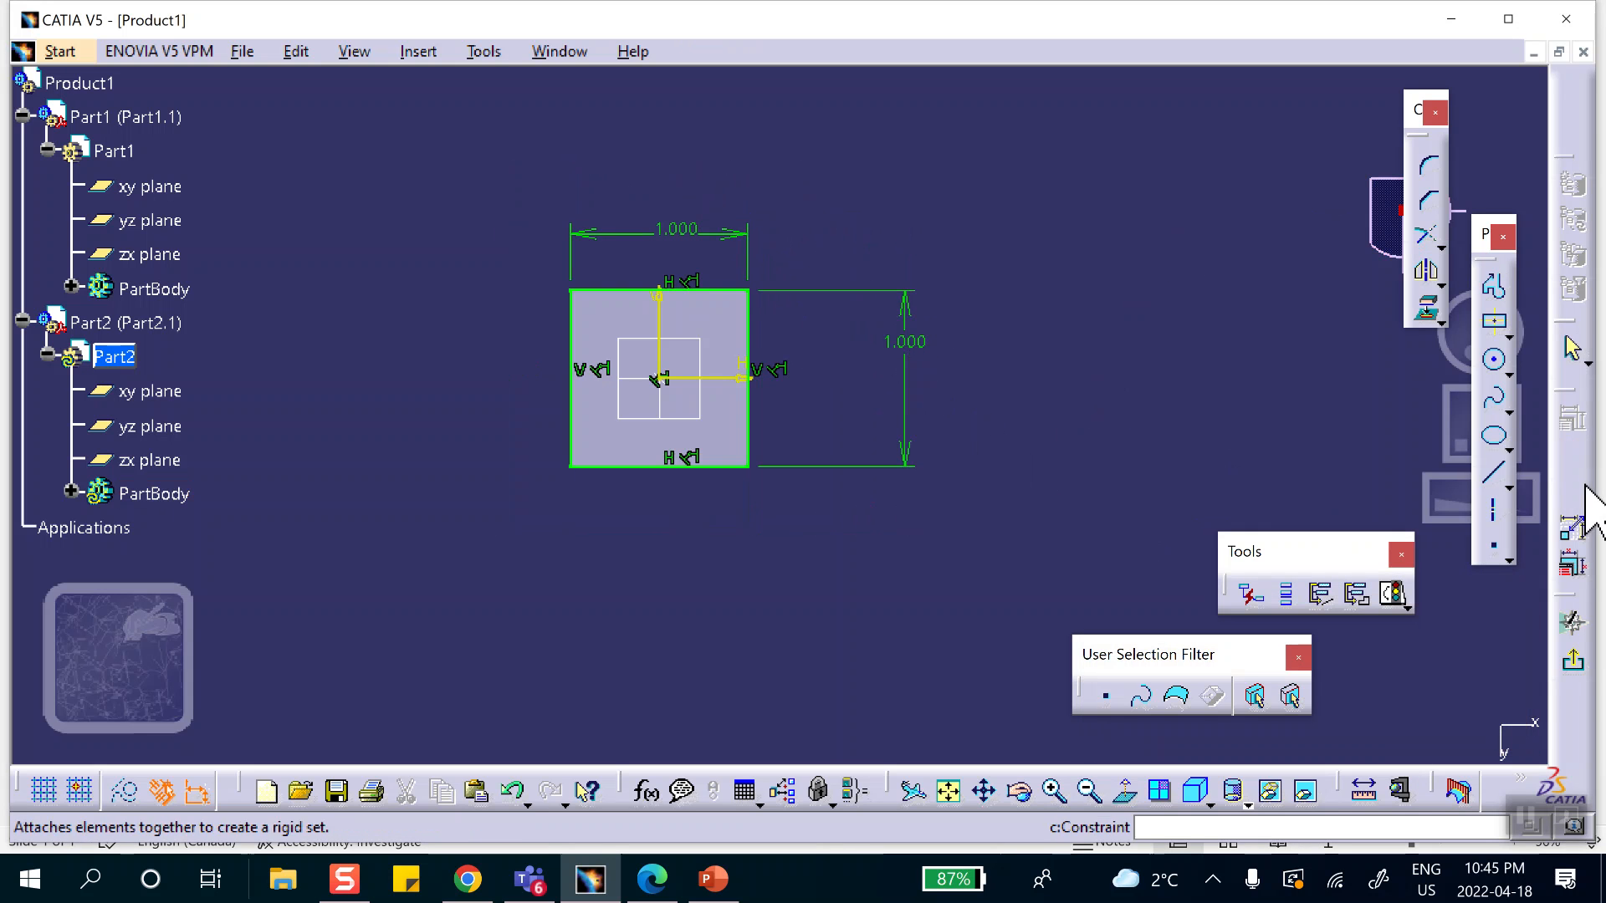
{"action": "left_click", "coordinate": [1565, 676]}
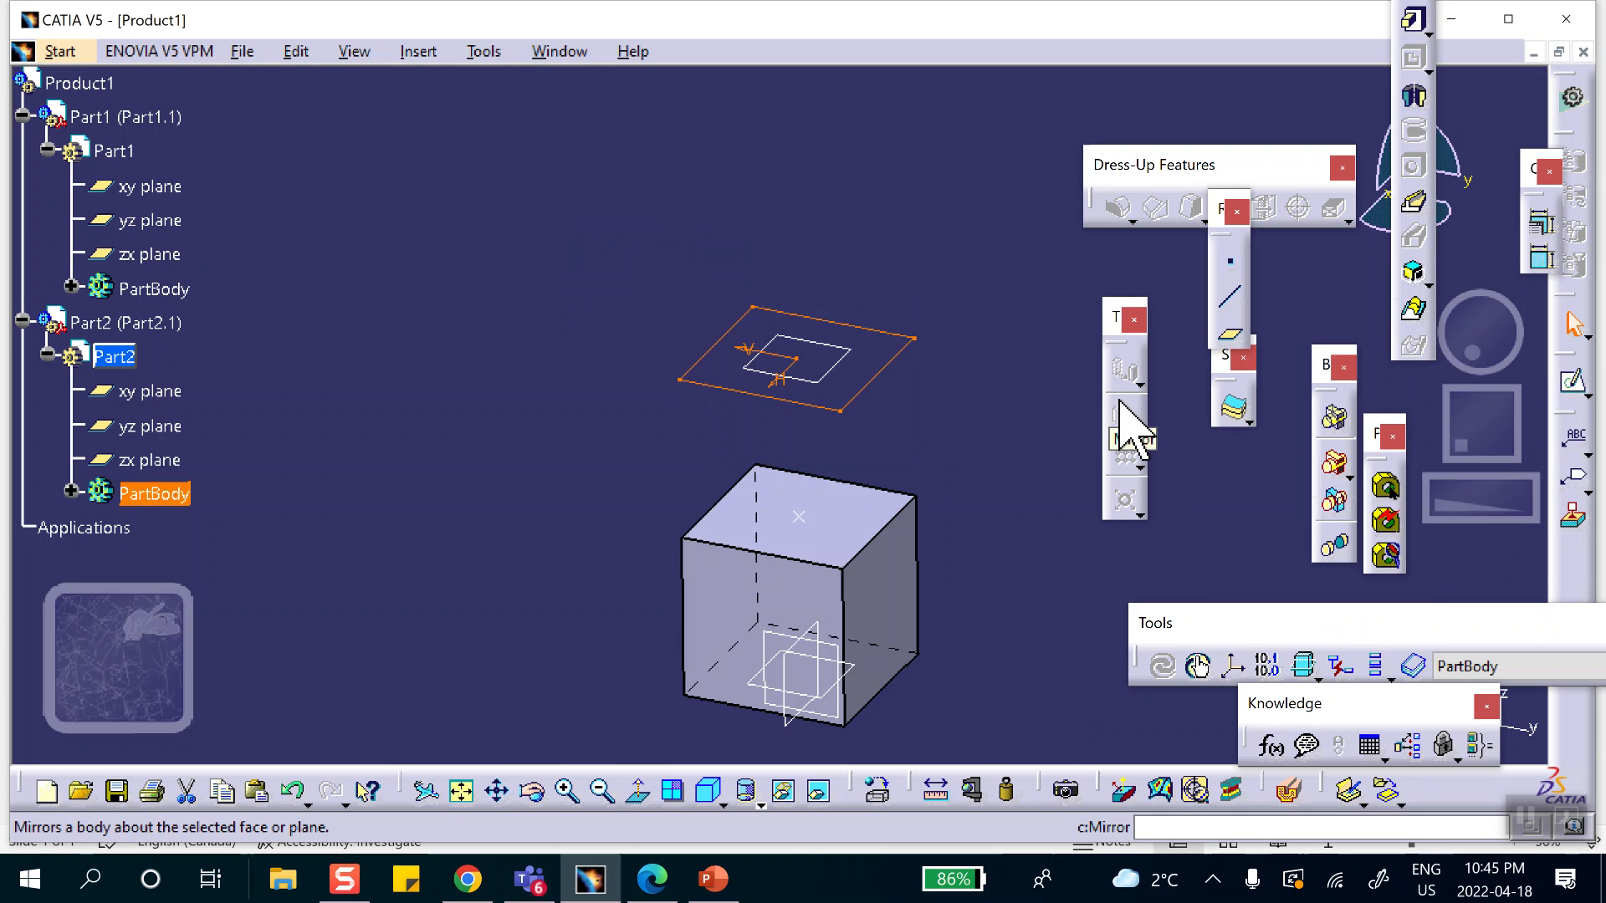
Pad Part2's square sketch 1 in toward the first cube and expand Part2's PartBody in the tree.
{"action": "left_click", "coordinate": [1414, 18]}
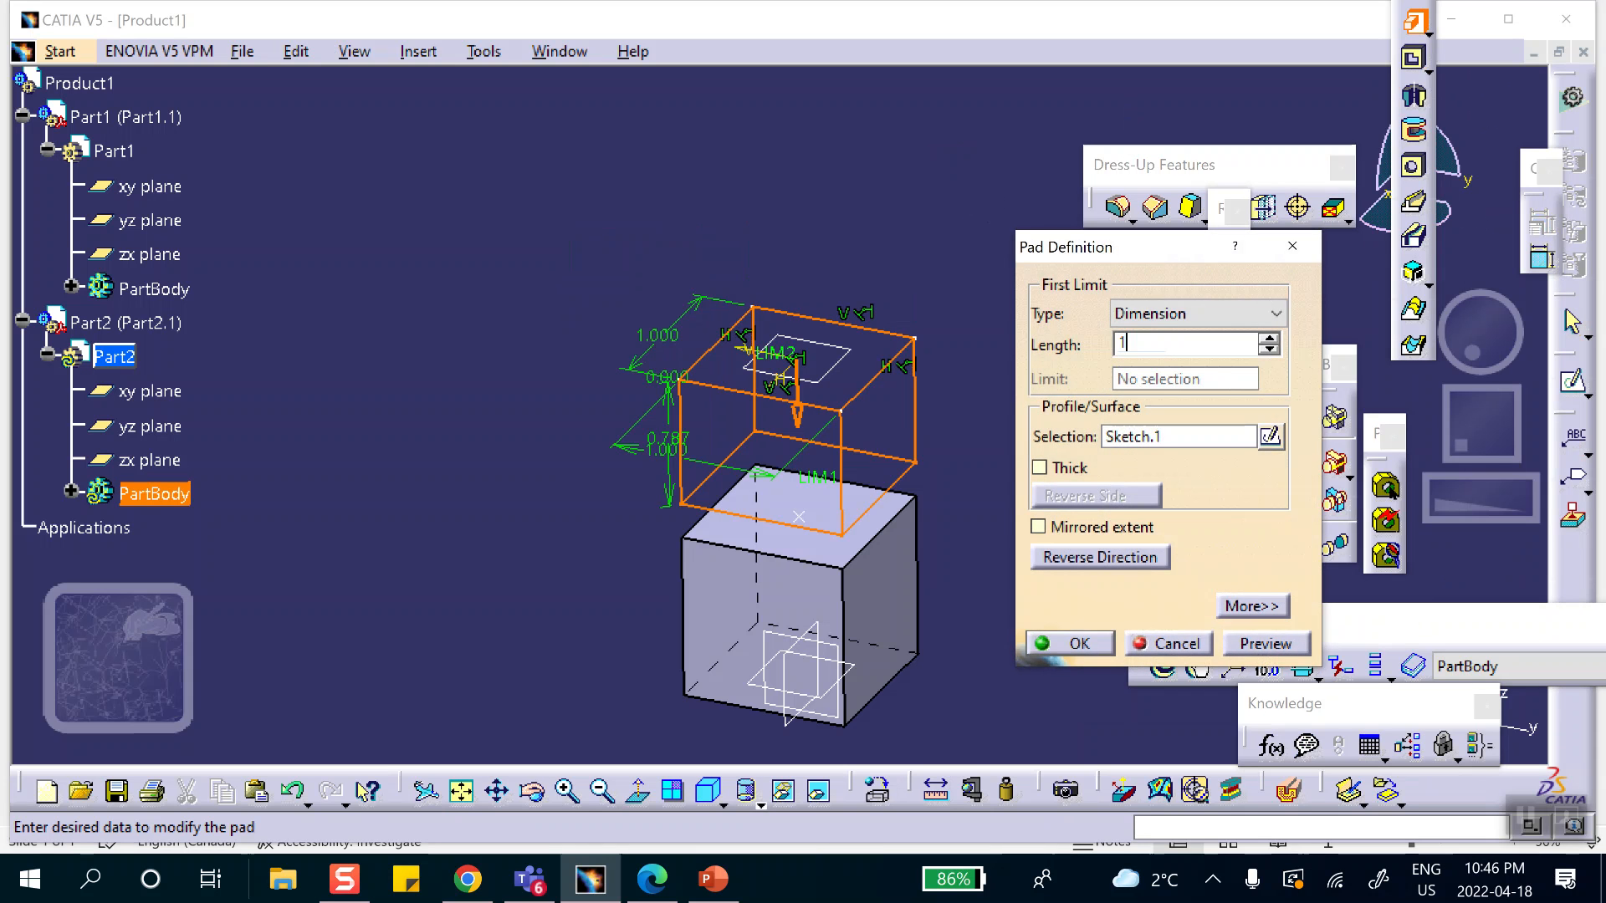
{"action": "key", "text": "Return"}
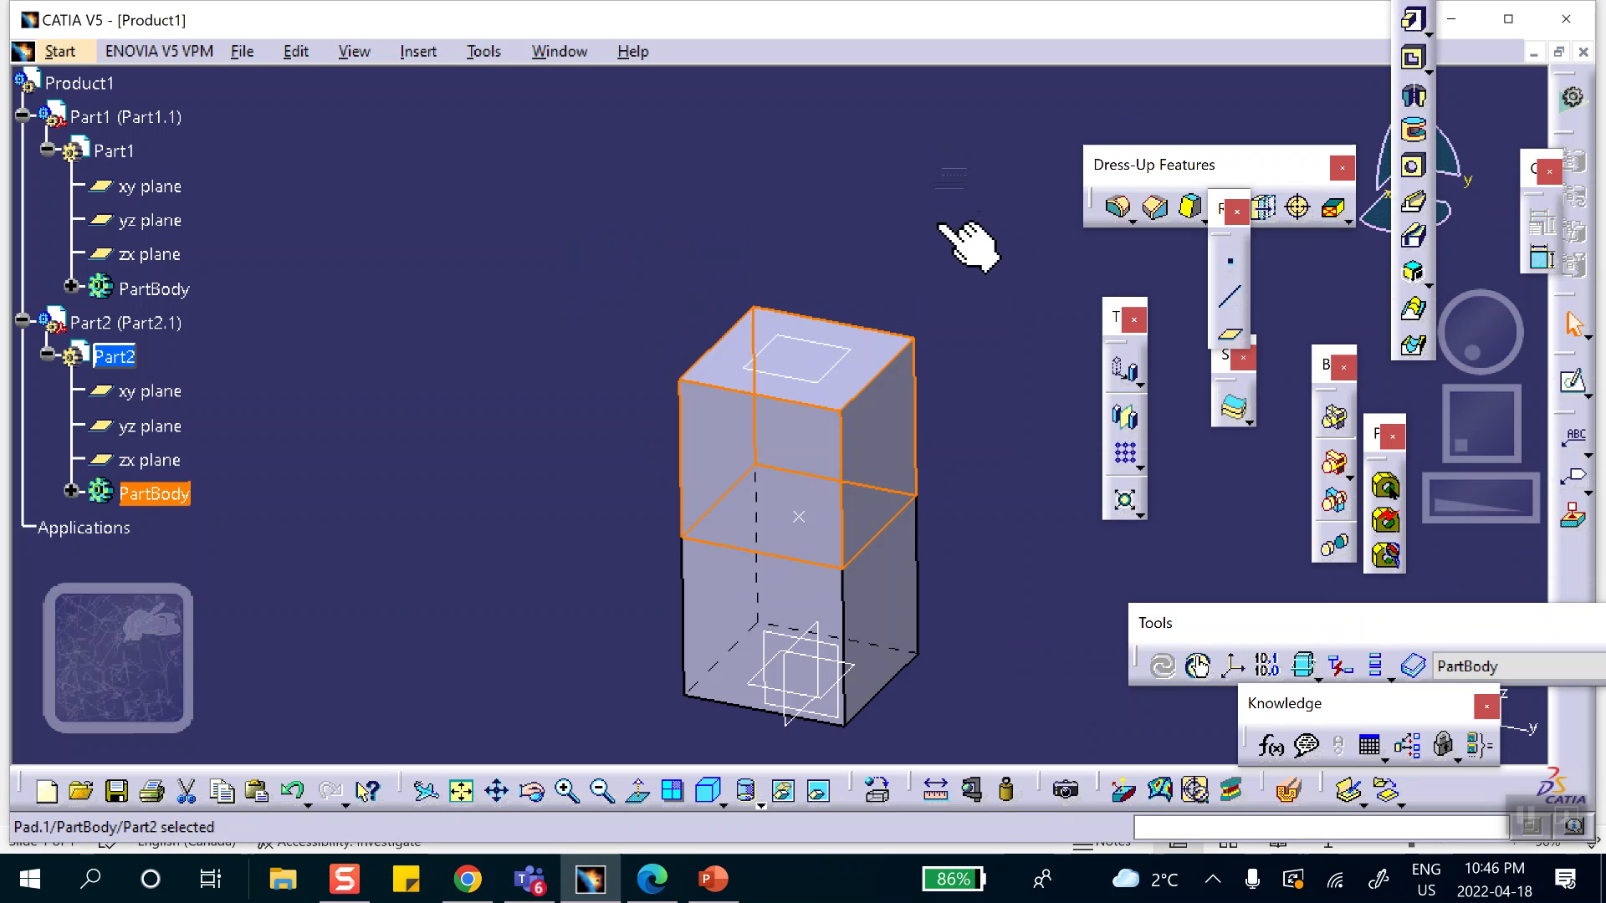
{"action": "left_click", "coordinate": [71, 491]}
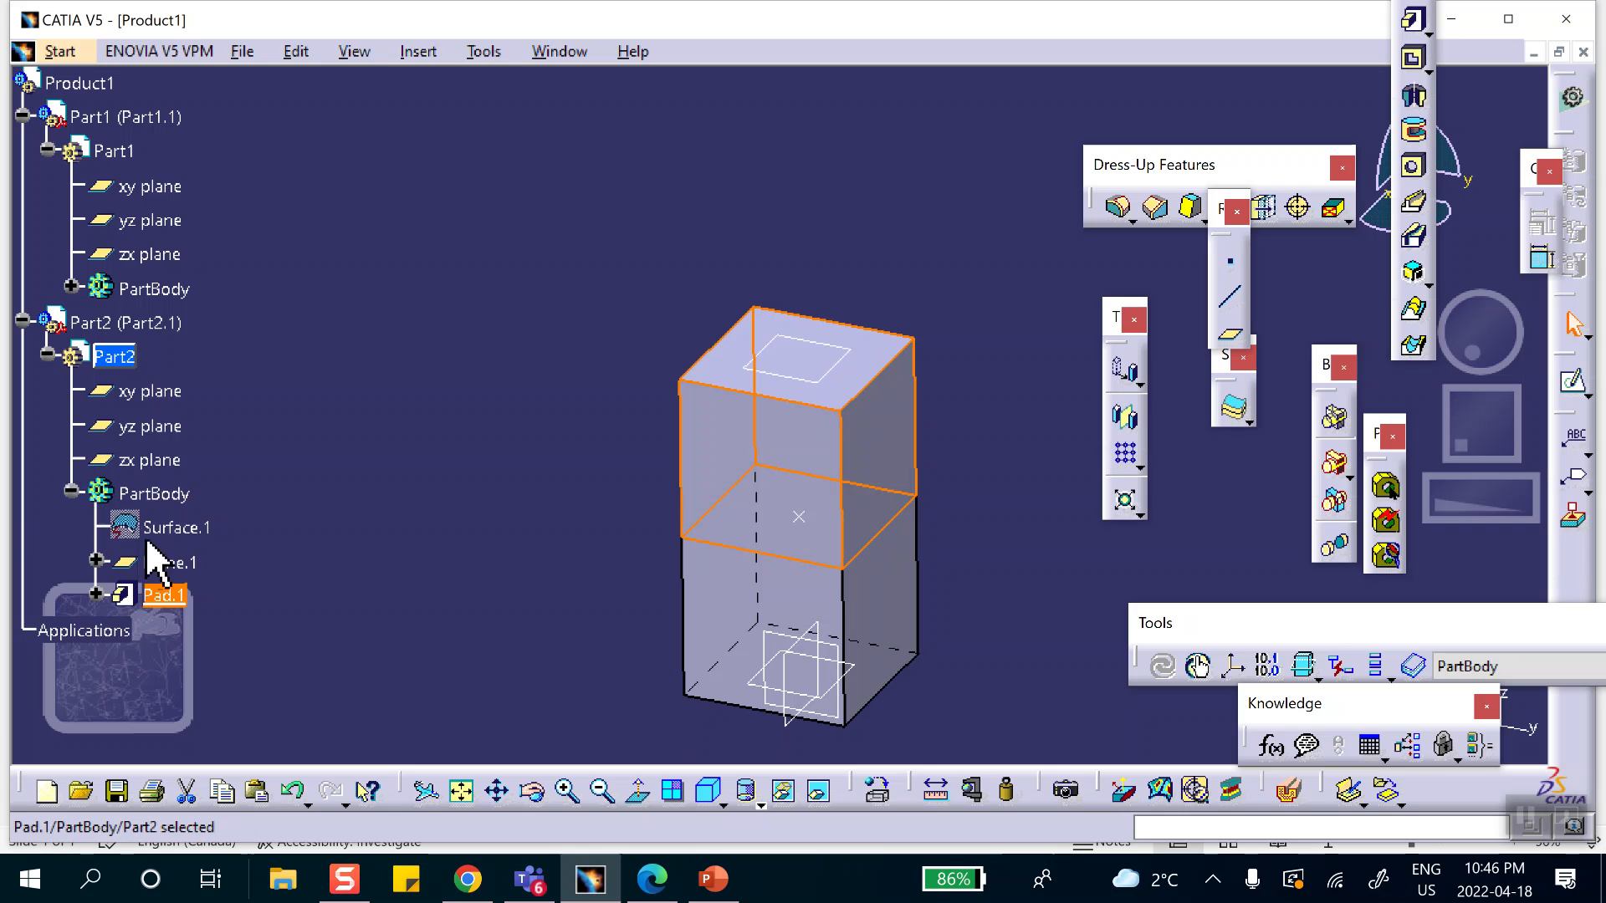
Reverse the direction of Part2's 1 in pad so it extends upward, away from Part1's cube.
{"action": "scroll", "coordinate": [264, 477], "scroll_direction": "down", "scroll_amount": 2}
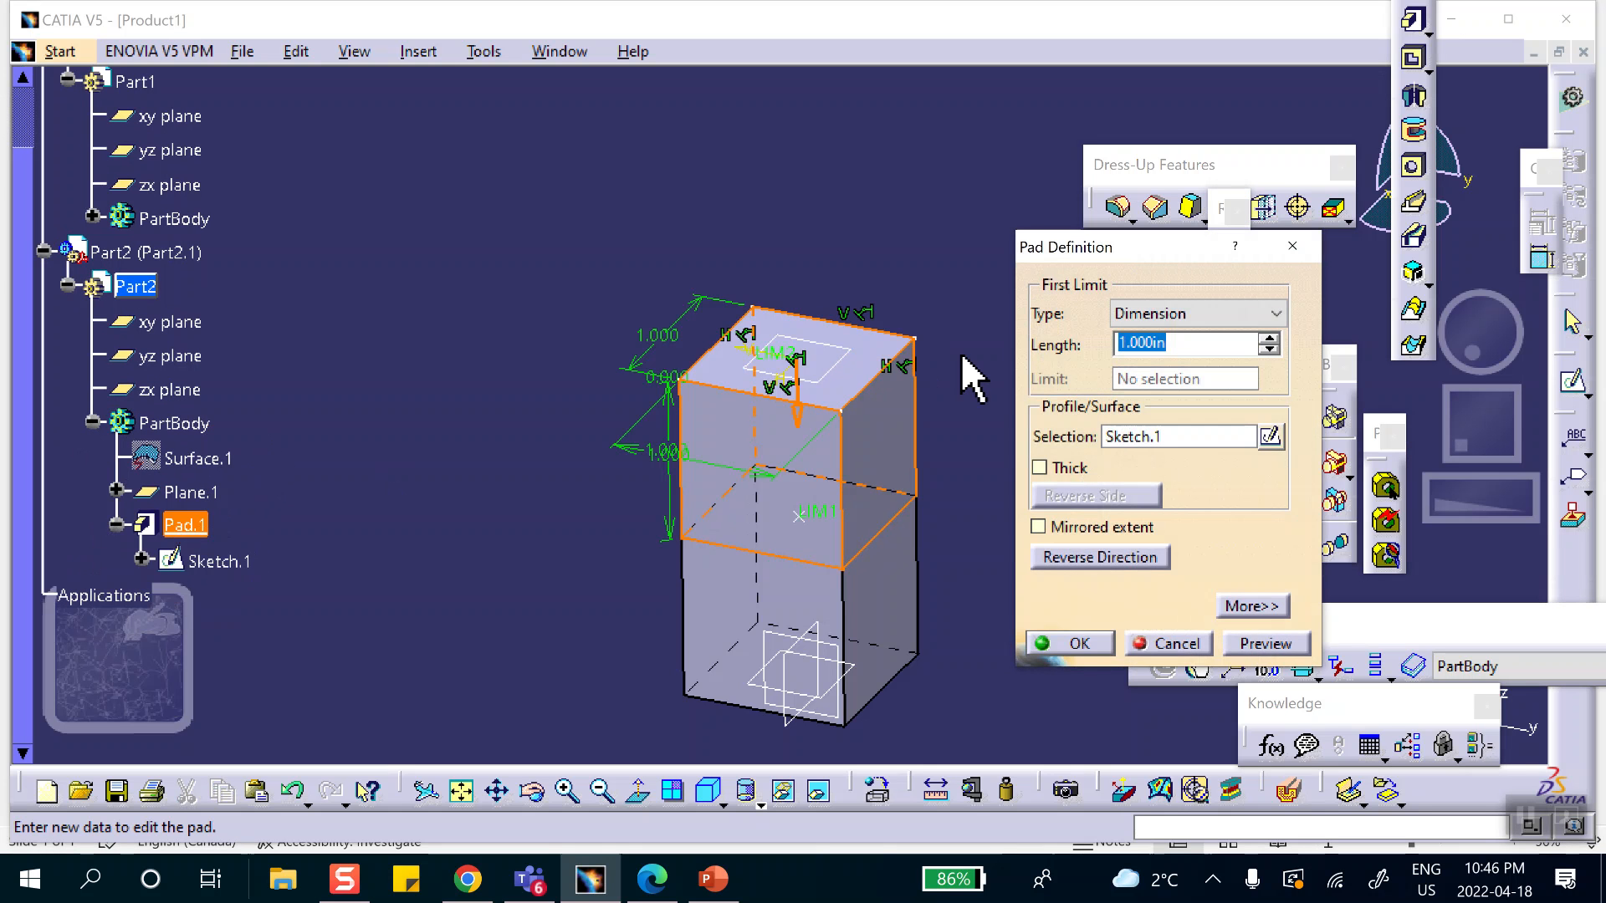
{"action": "left_click", "coordinate": [1057, 557]}
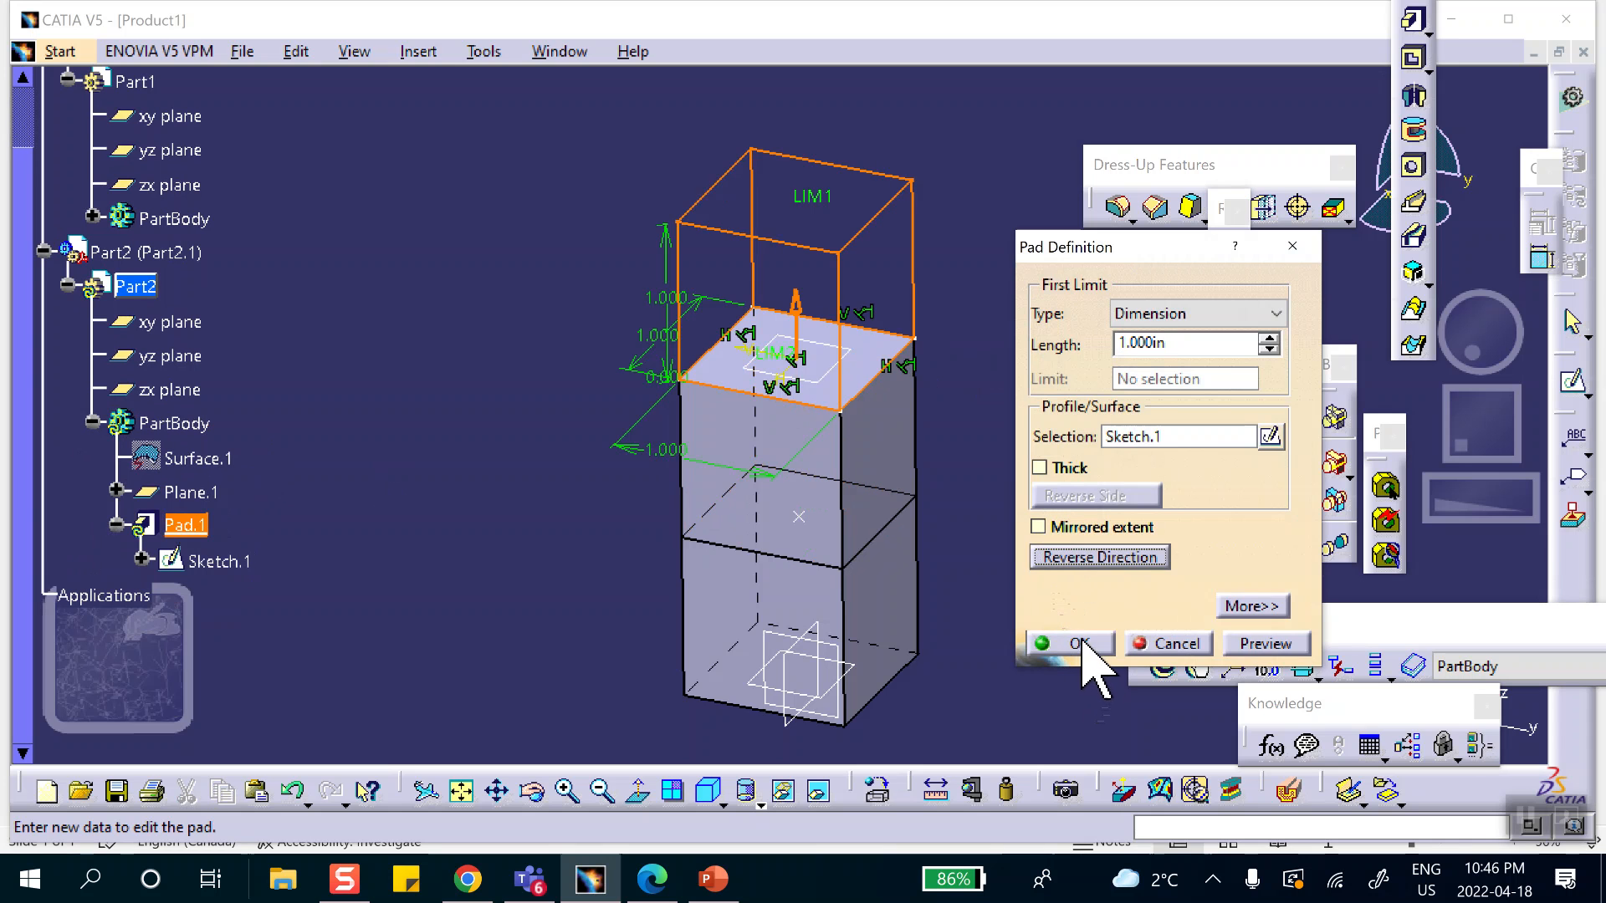
{"action": "left_click", "coordinate": [1077, 643]}
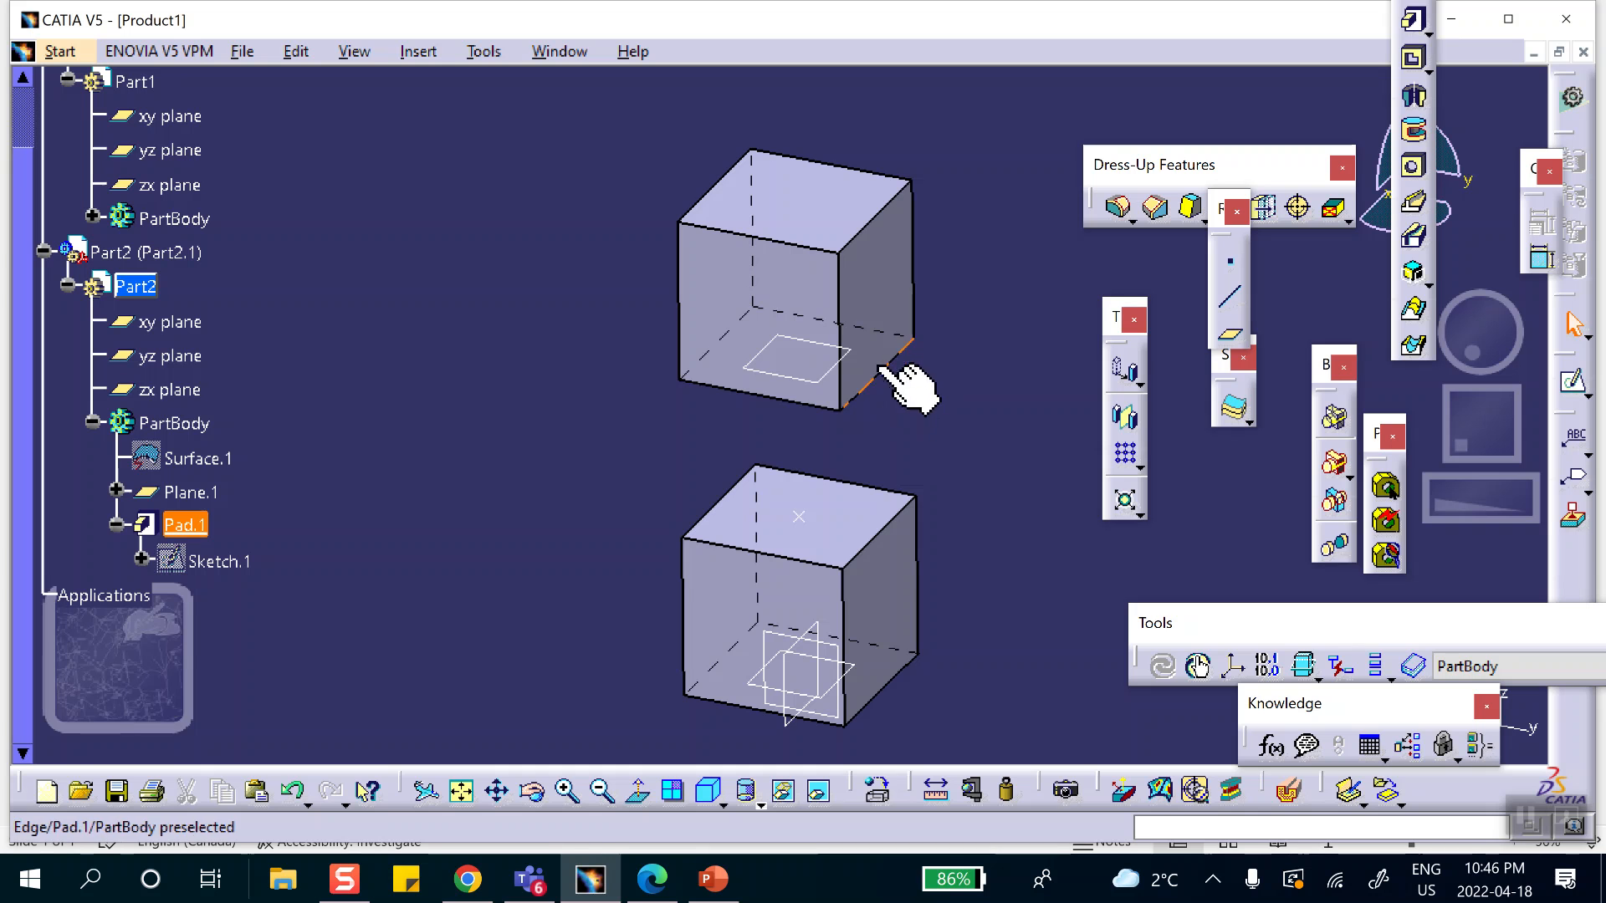
Create a reference point on the bottom face of the upper cube at H 0 and V 0 in.
{"action": "middle_click_drag", "start_coordinate": [854, 430], "coordinate": [925, 412]}
{"action": "left_click", "coordinate": [867, 450]}
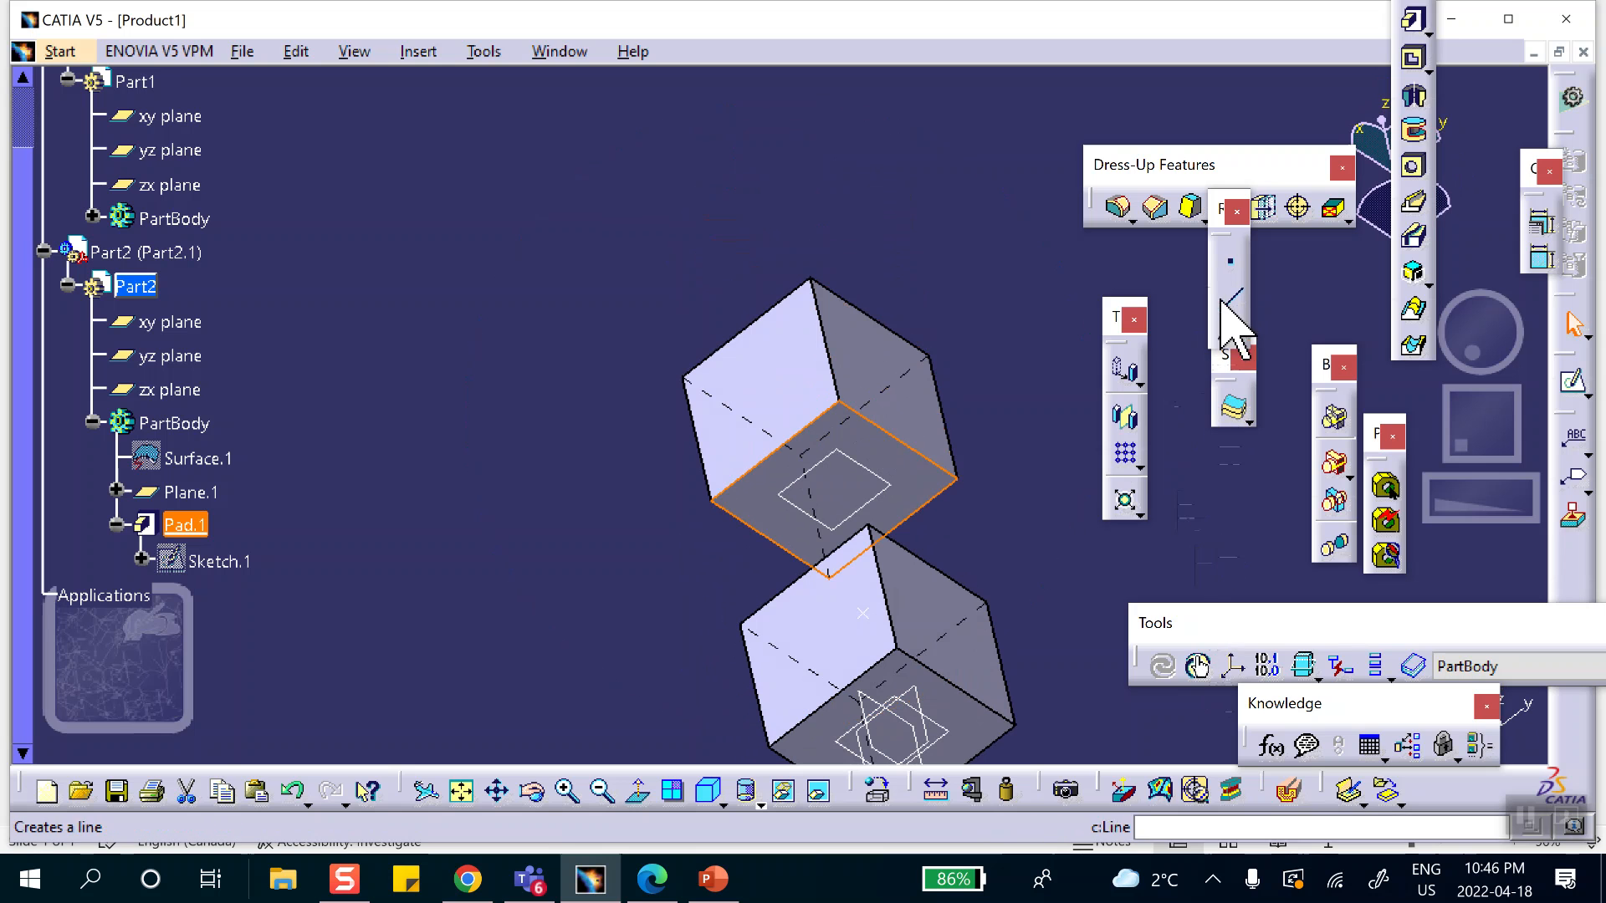
{"action": "left_click", "coordinate": [1224, 268]}
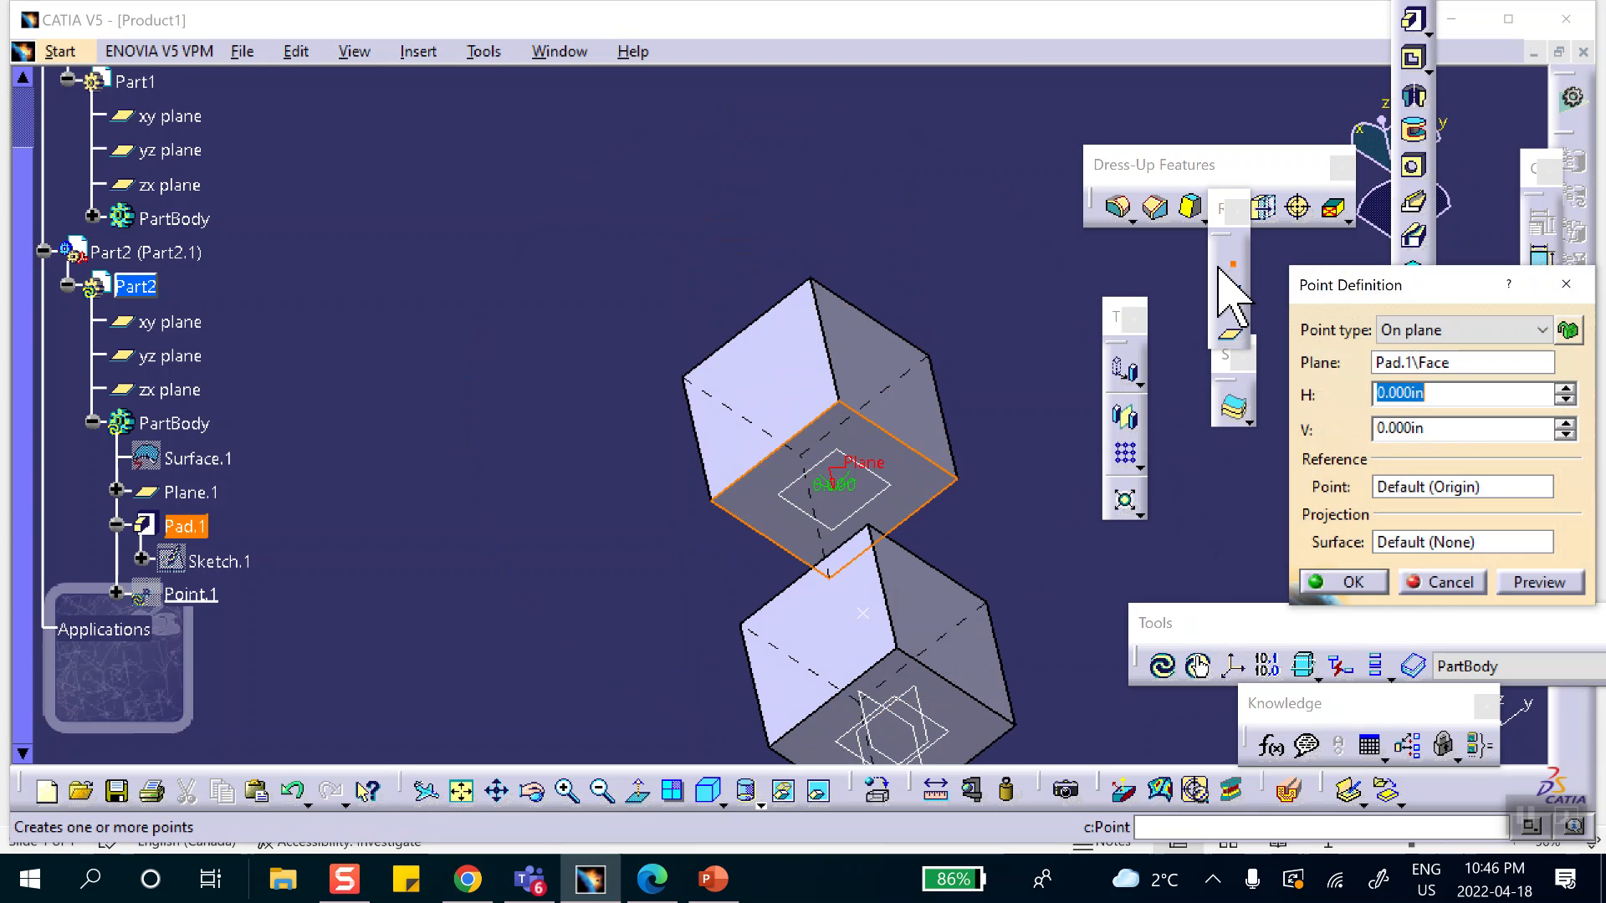
{"action": "key", "text": "Return"}
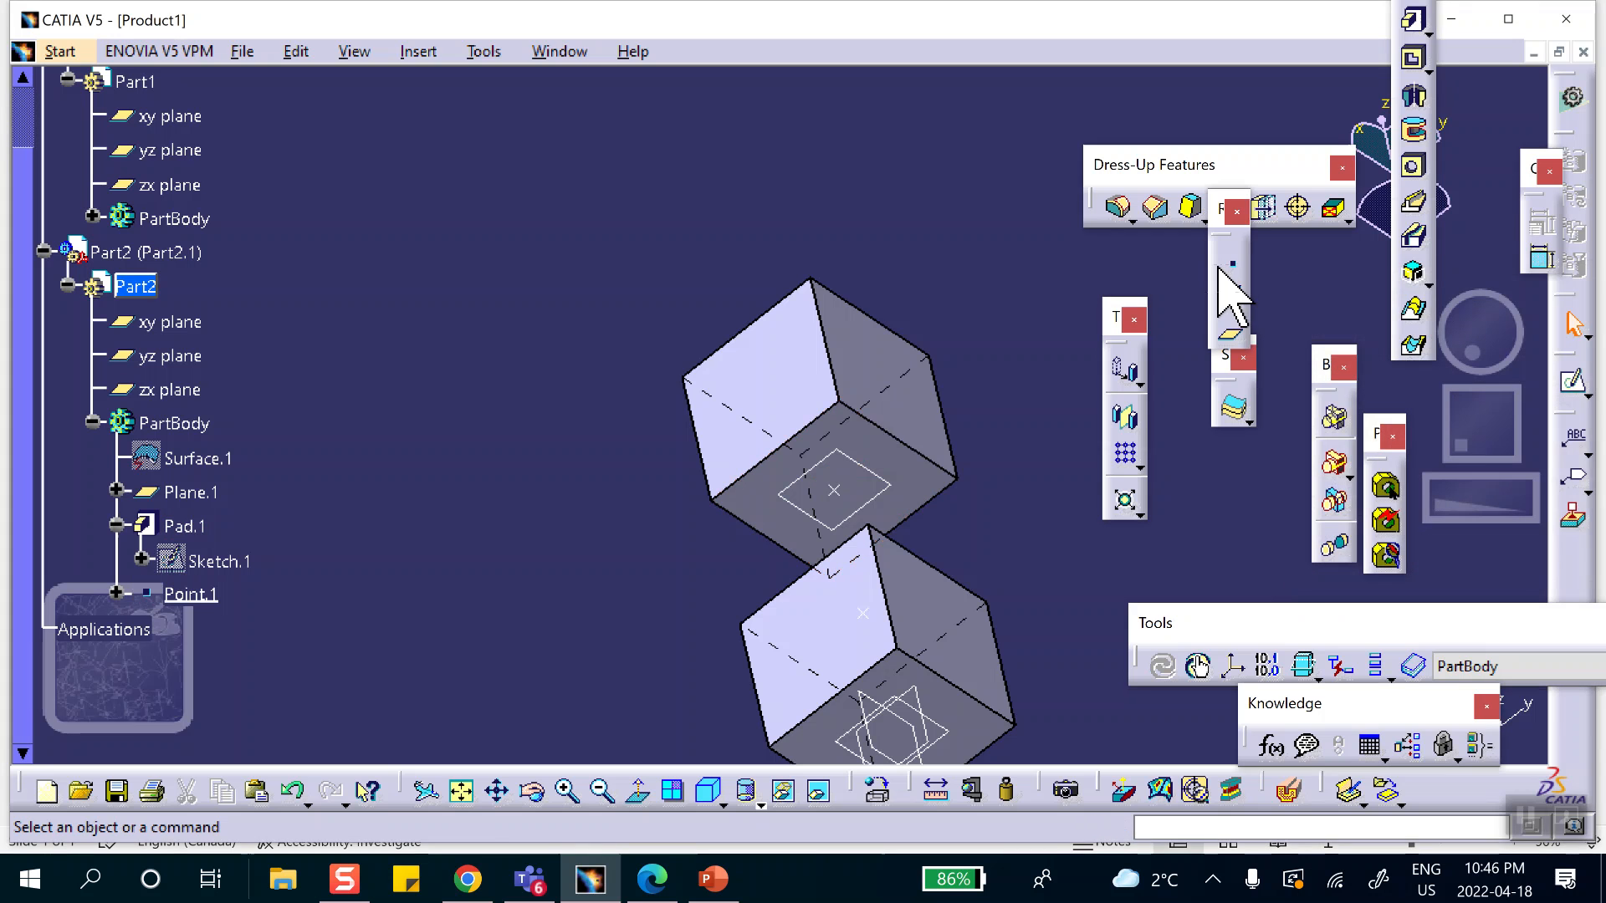
Activate Product1 in the Assembly Design workbench and apply the Steel metal material to the whole product.
{"action": "middle_click_drag", "start_coordinate": [983, 147], "coordinate": [709, 243]}
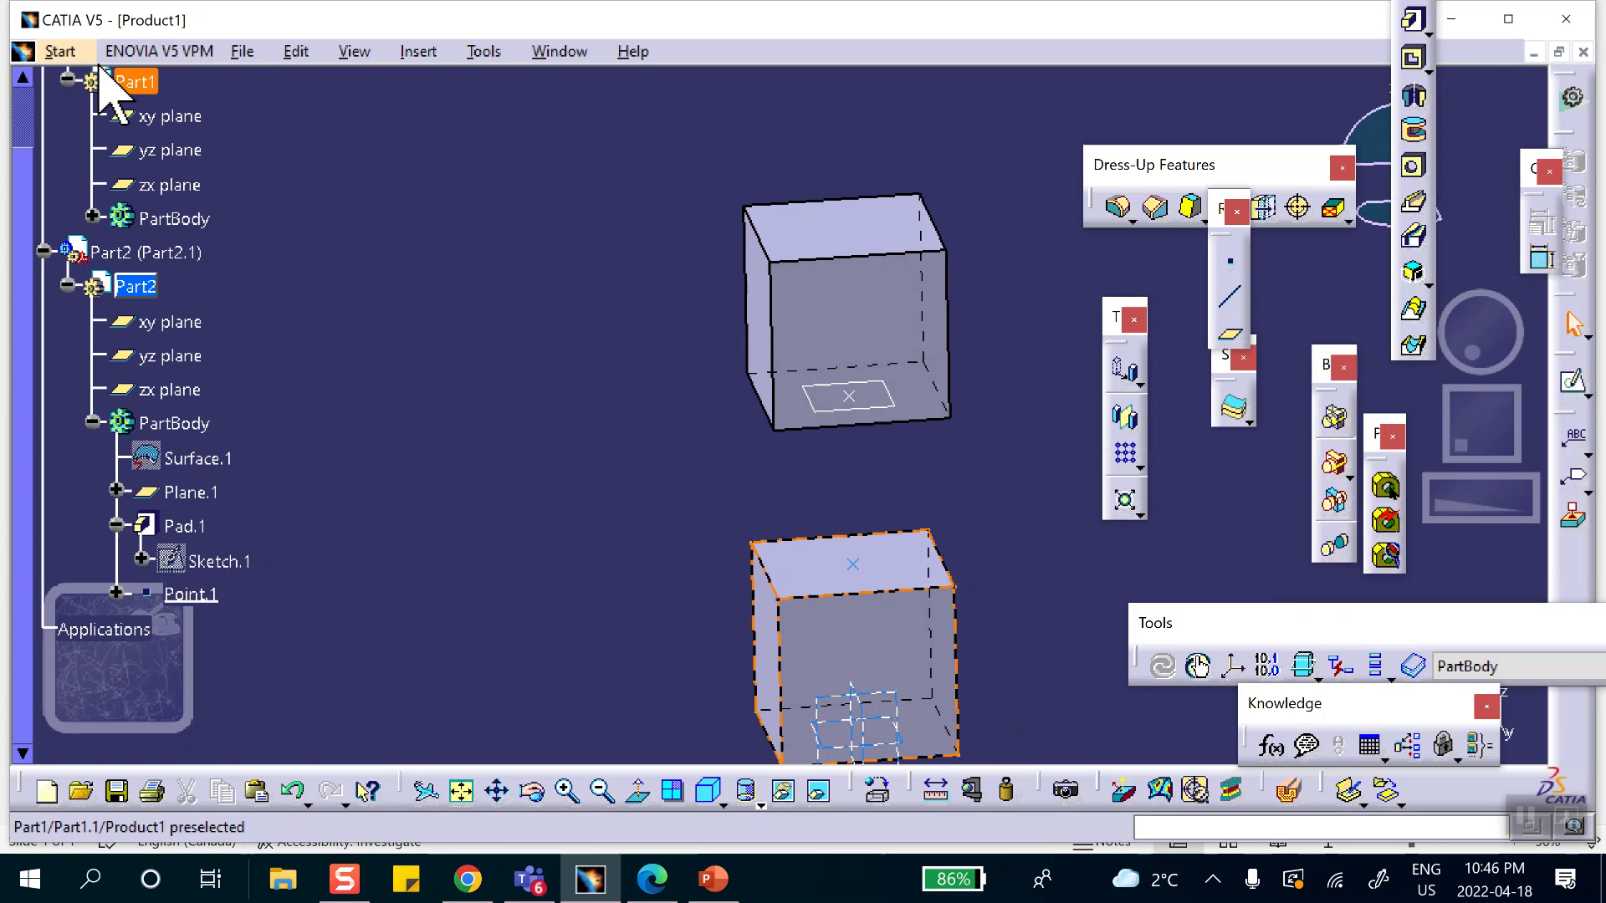
{"action": "scroll", "coordinate": [374, 194], "scroll_direction": "up", "scroll_amount": 2}
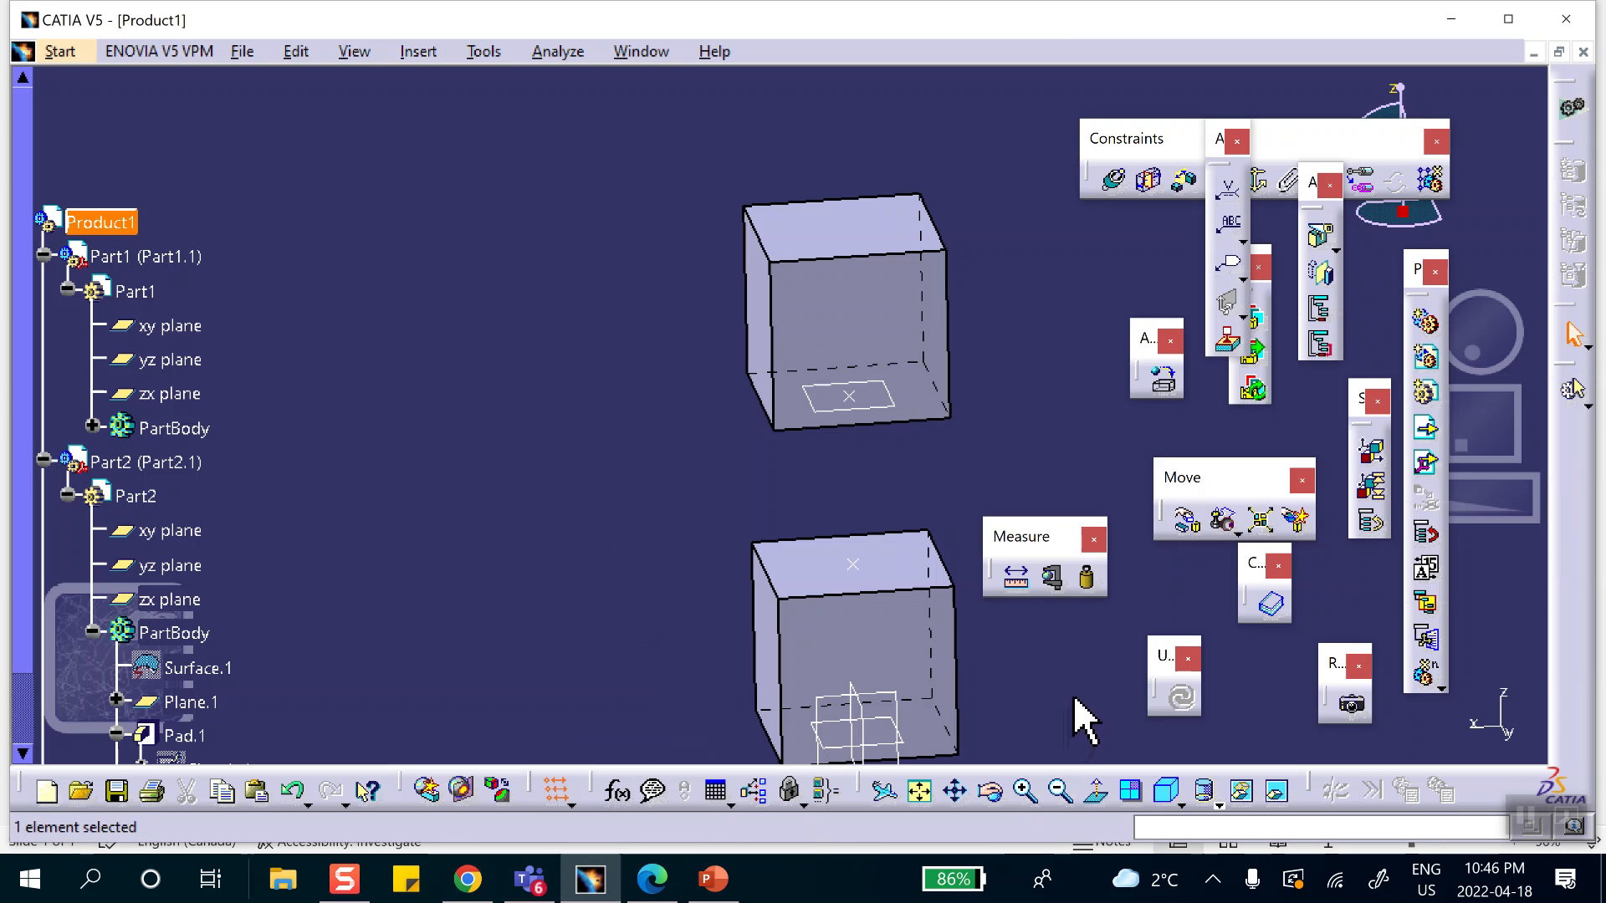
{"action": "left_click", "coordinate": [1161, 379]}
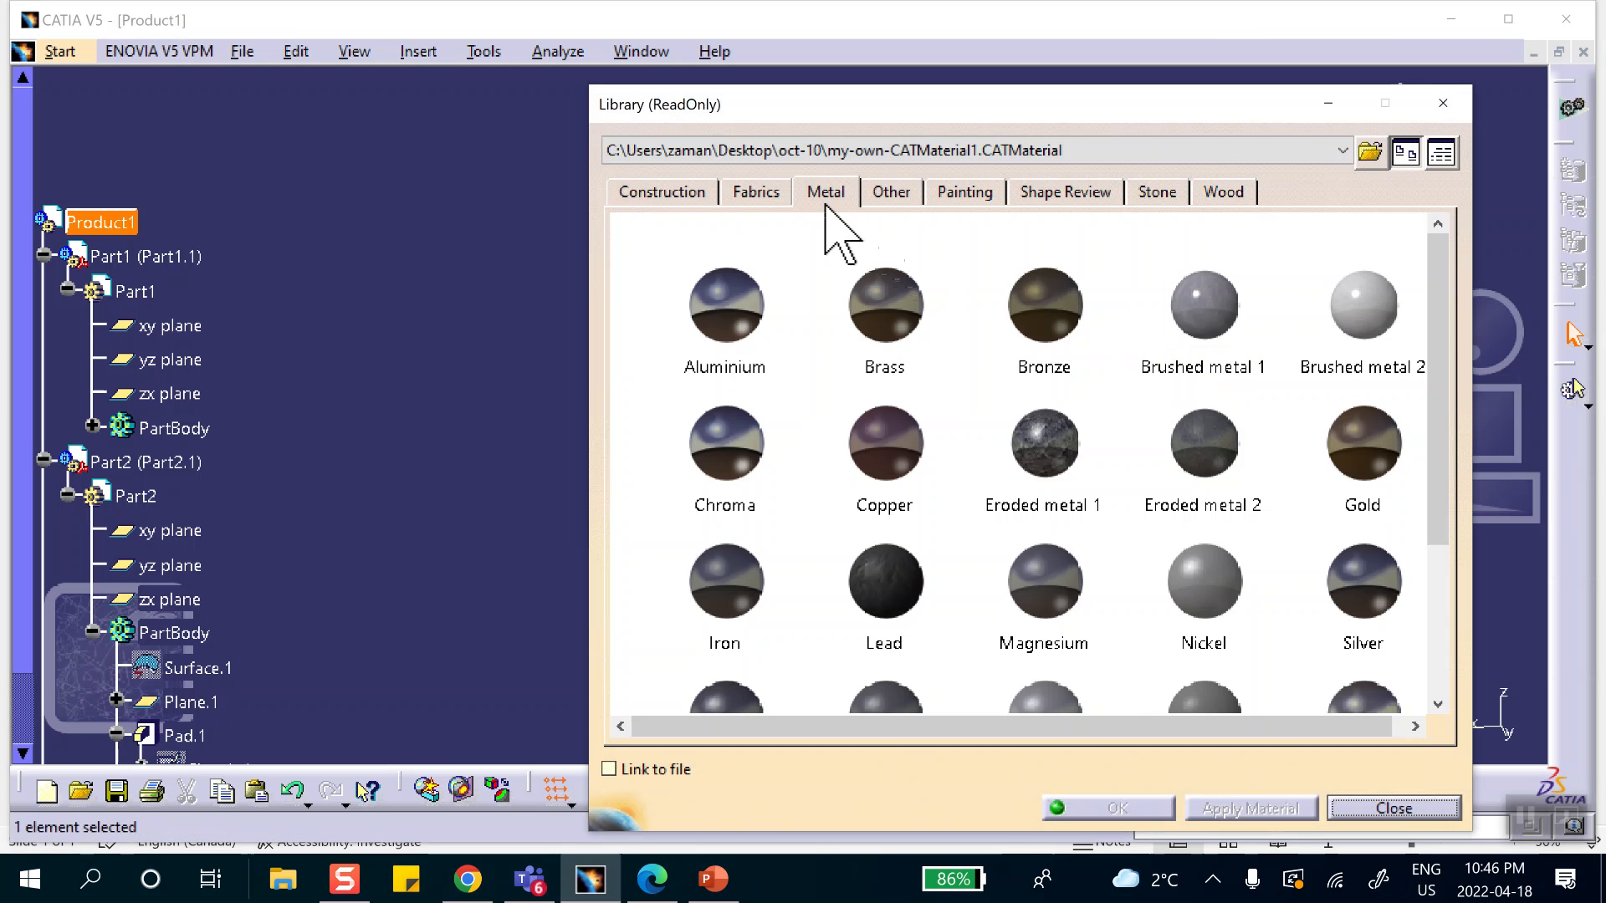
{"action": "left_click", "coordinate": [826, 205]}
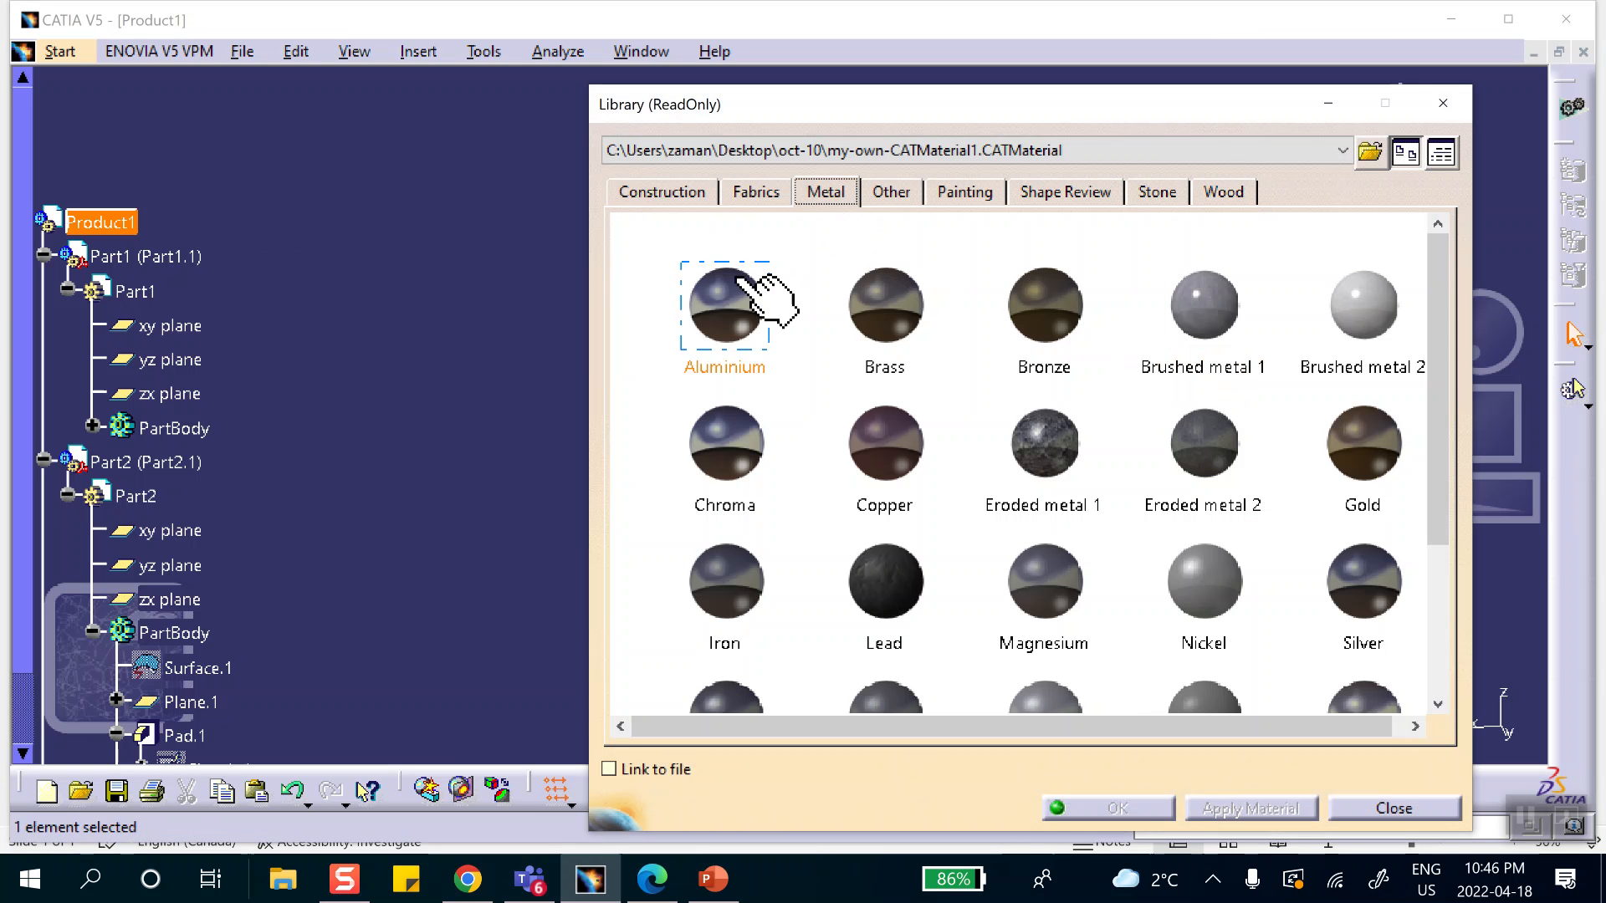
{"action": "scroll", "coordinate": [836, 393], "scroll_direction": "down", "scroll_amount": 3}
{"action": "left_click", "coordinate": [740, 499]}
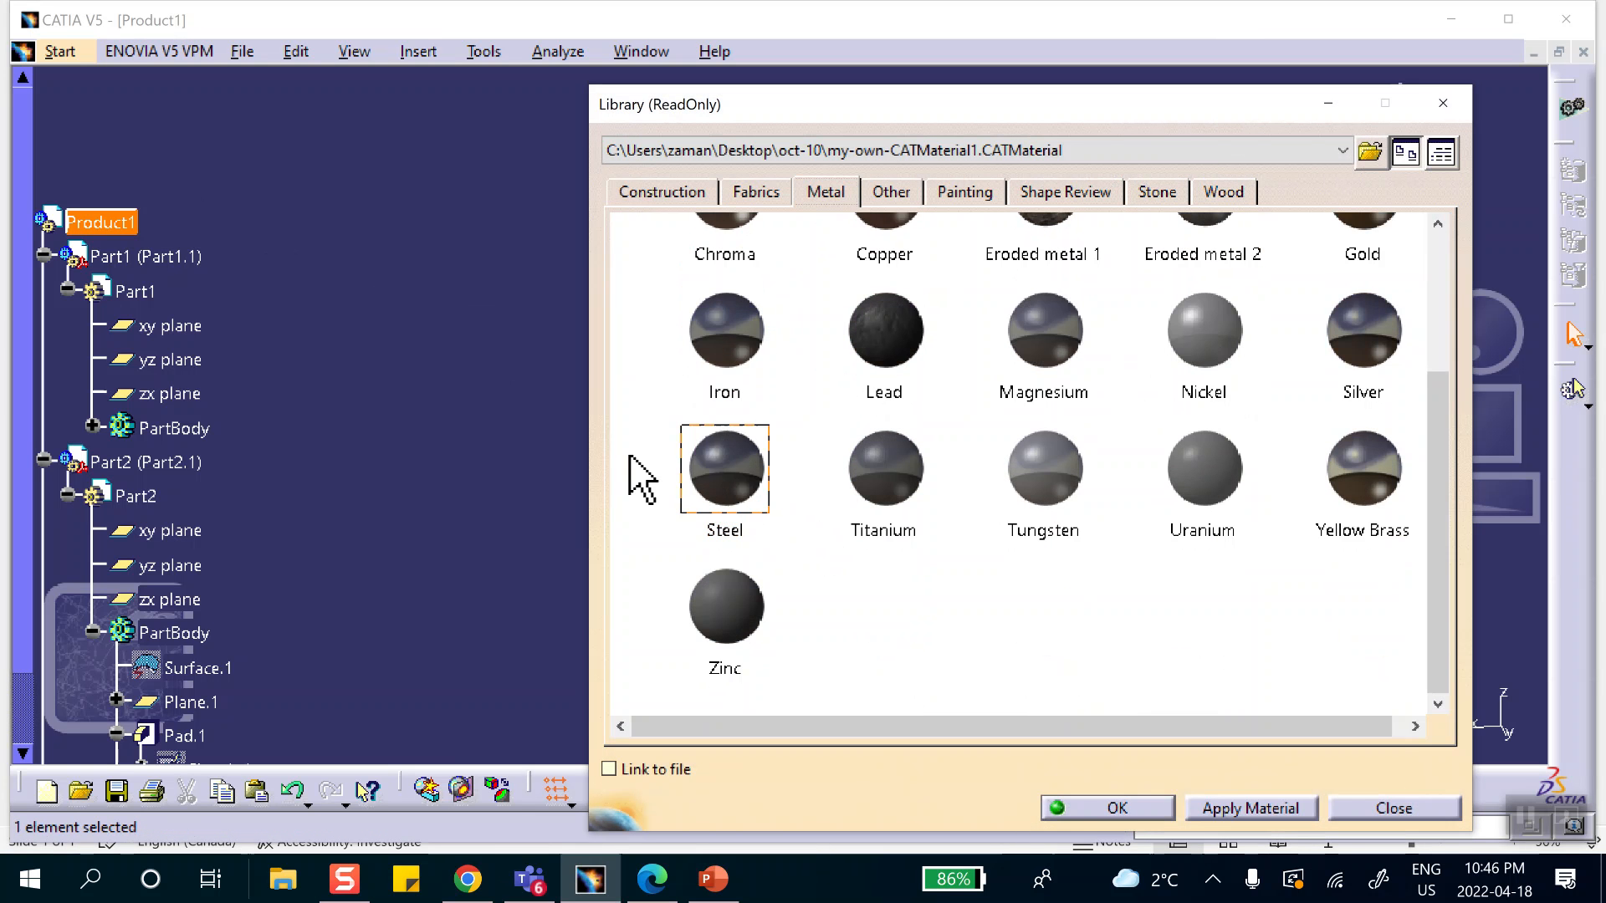
{"action": "left_click", "coordinate": [91, 222]}
{"action": "left_click", "coordinate": [1115, 808]}
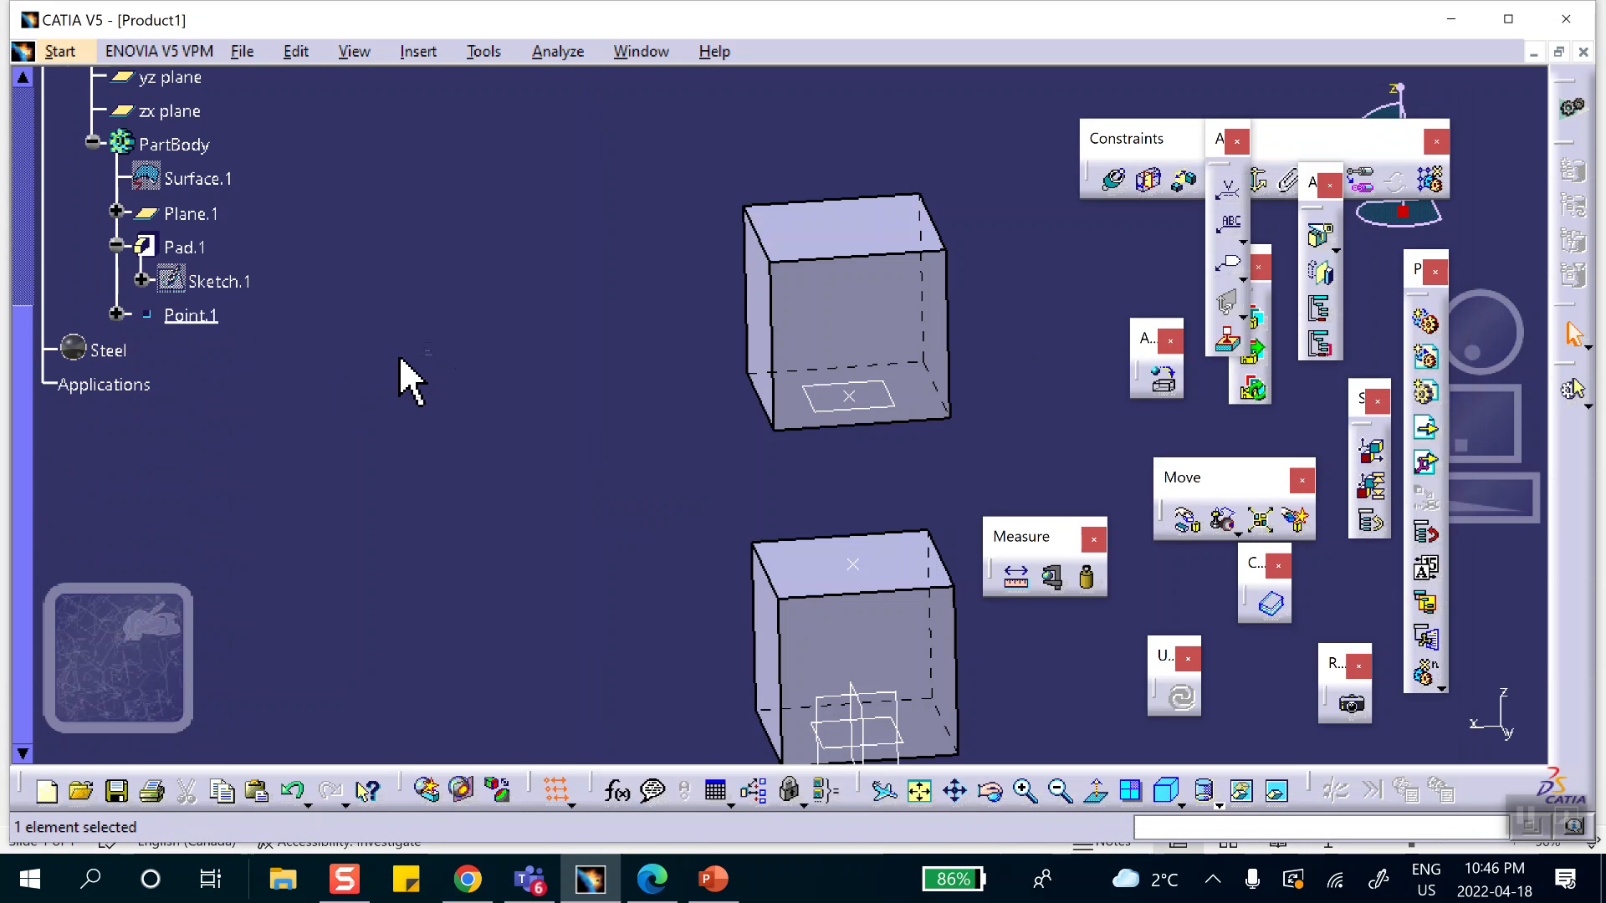
Check the Steel material's structural analysis properties against the problem data on the PowerPoint slide, then return to CATIA and accept the properties.
{"action": "double_click", "coordinate": [109, 350]}
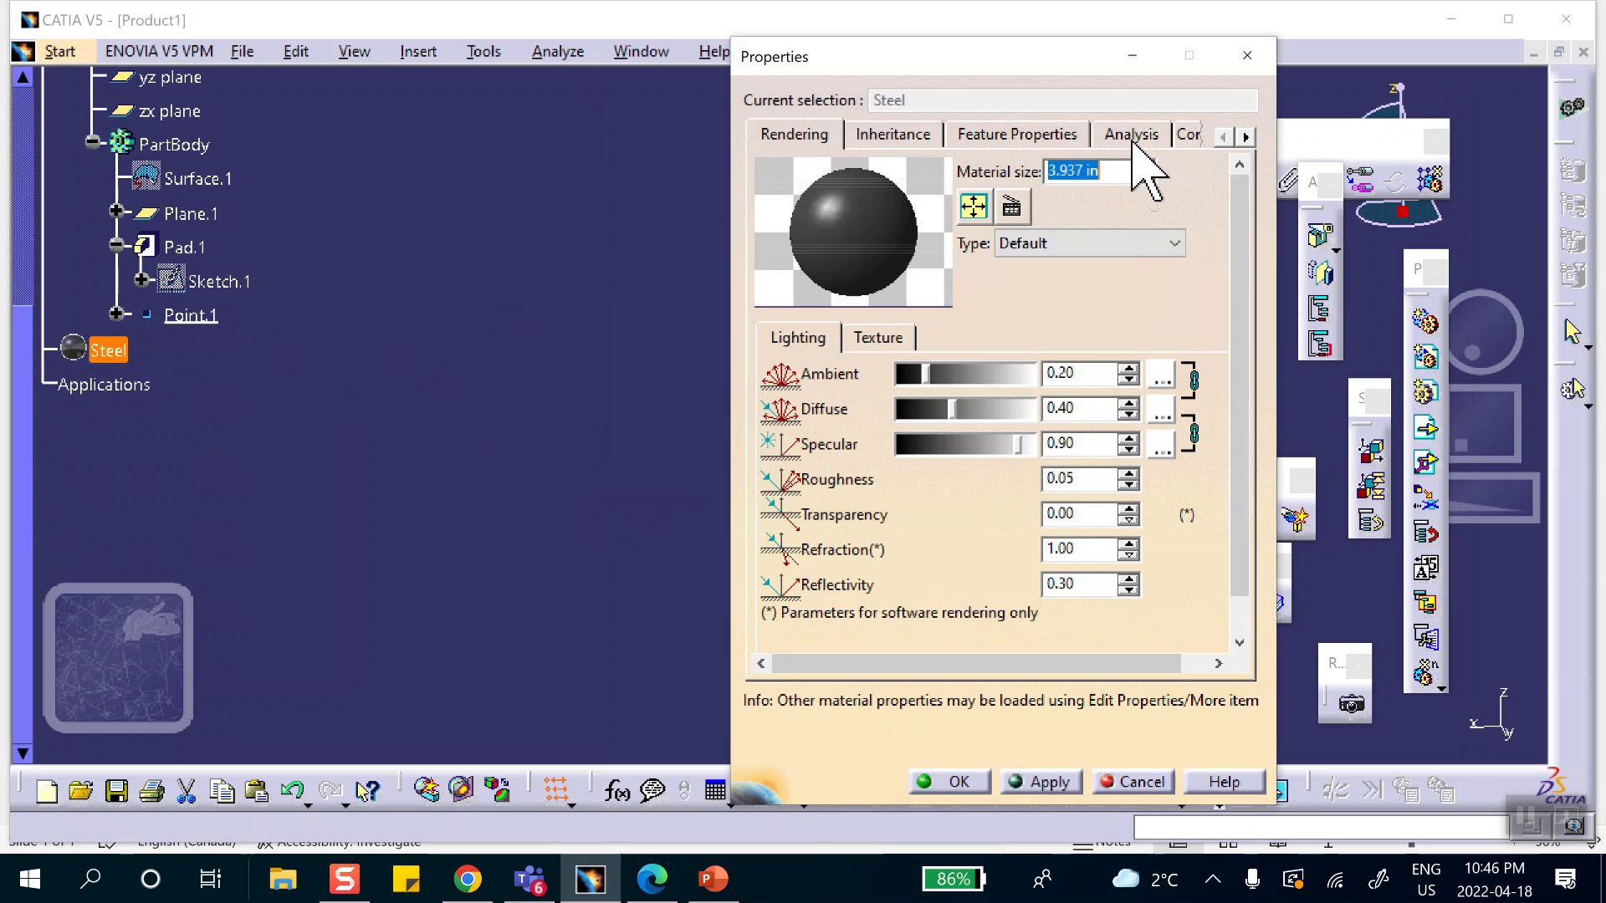
{"action": "left_click", "coordinate": [1142, 134]}
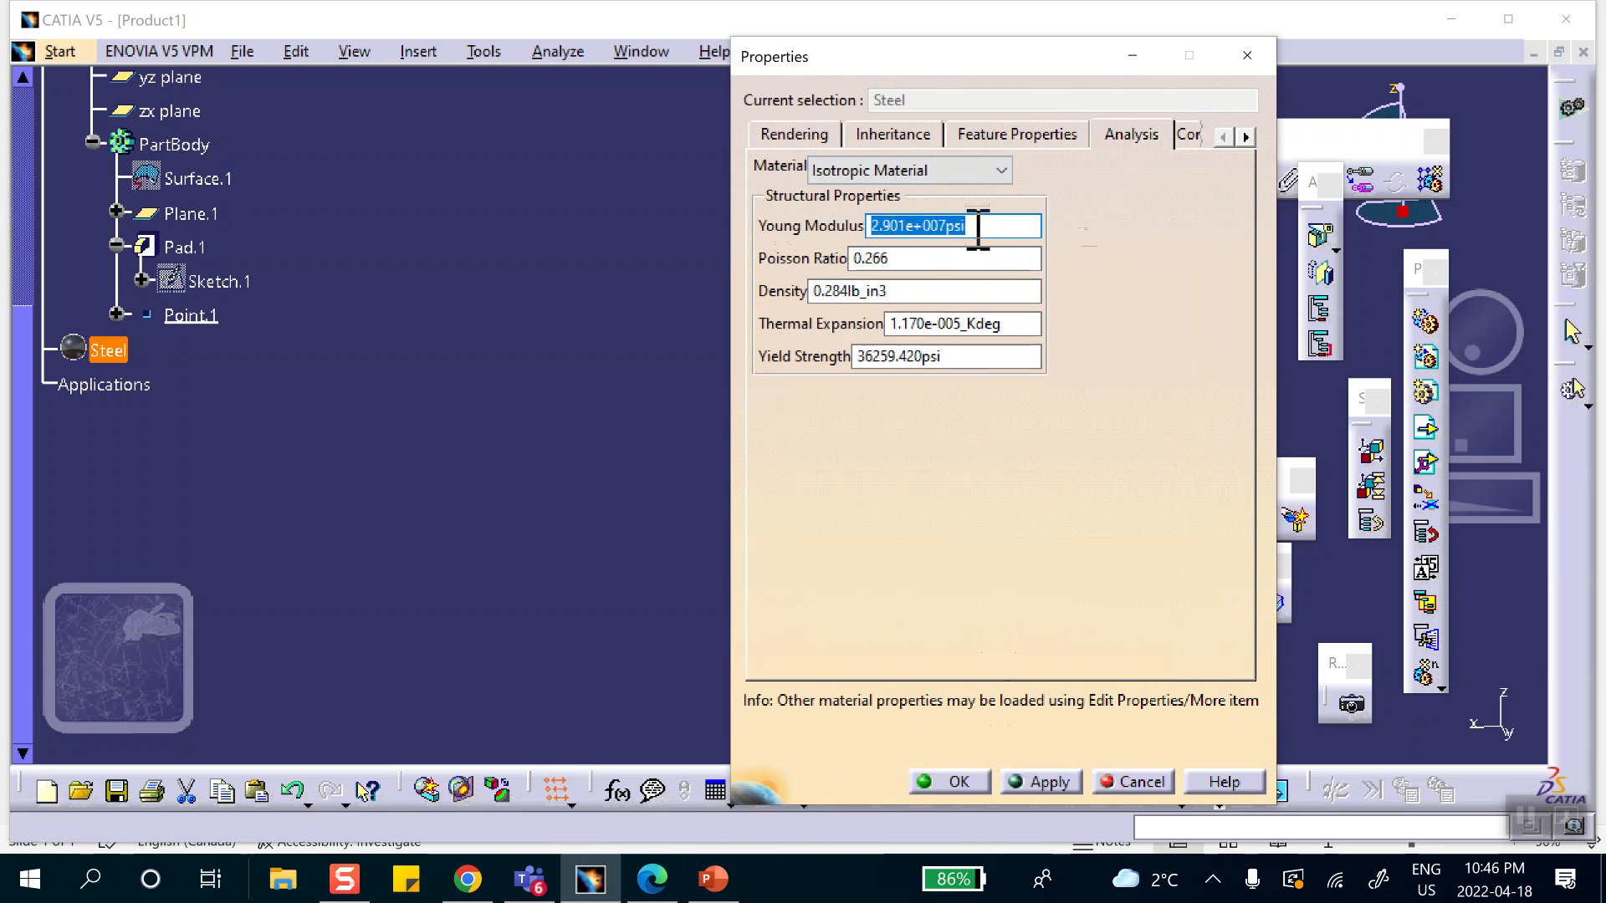
{"action": "left_click", "coordinate": [711, 880]}
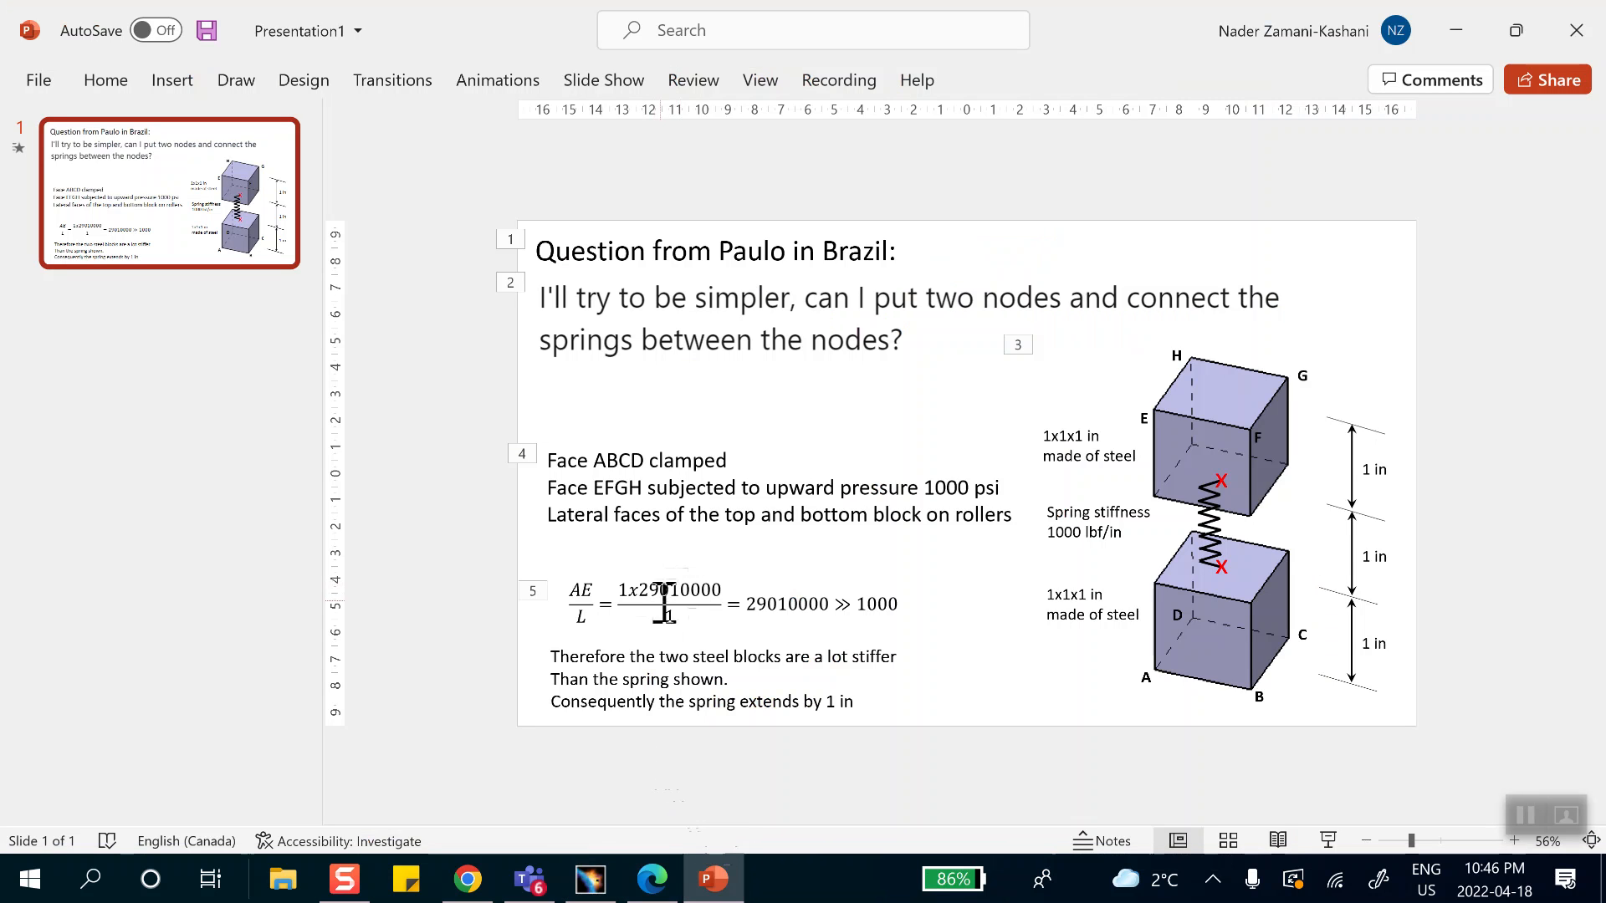
{"action": "left_click", "coordinate": [1440, 30]}
{"action": "left_click", "coordinate": [953, 782]}
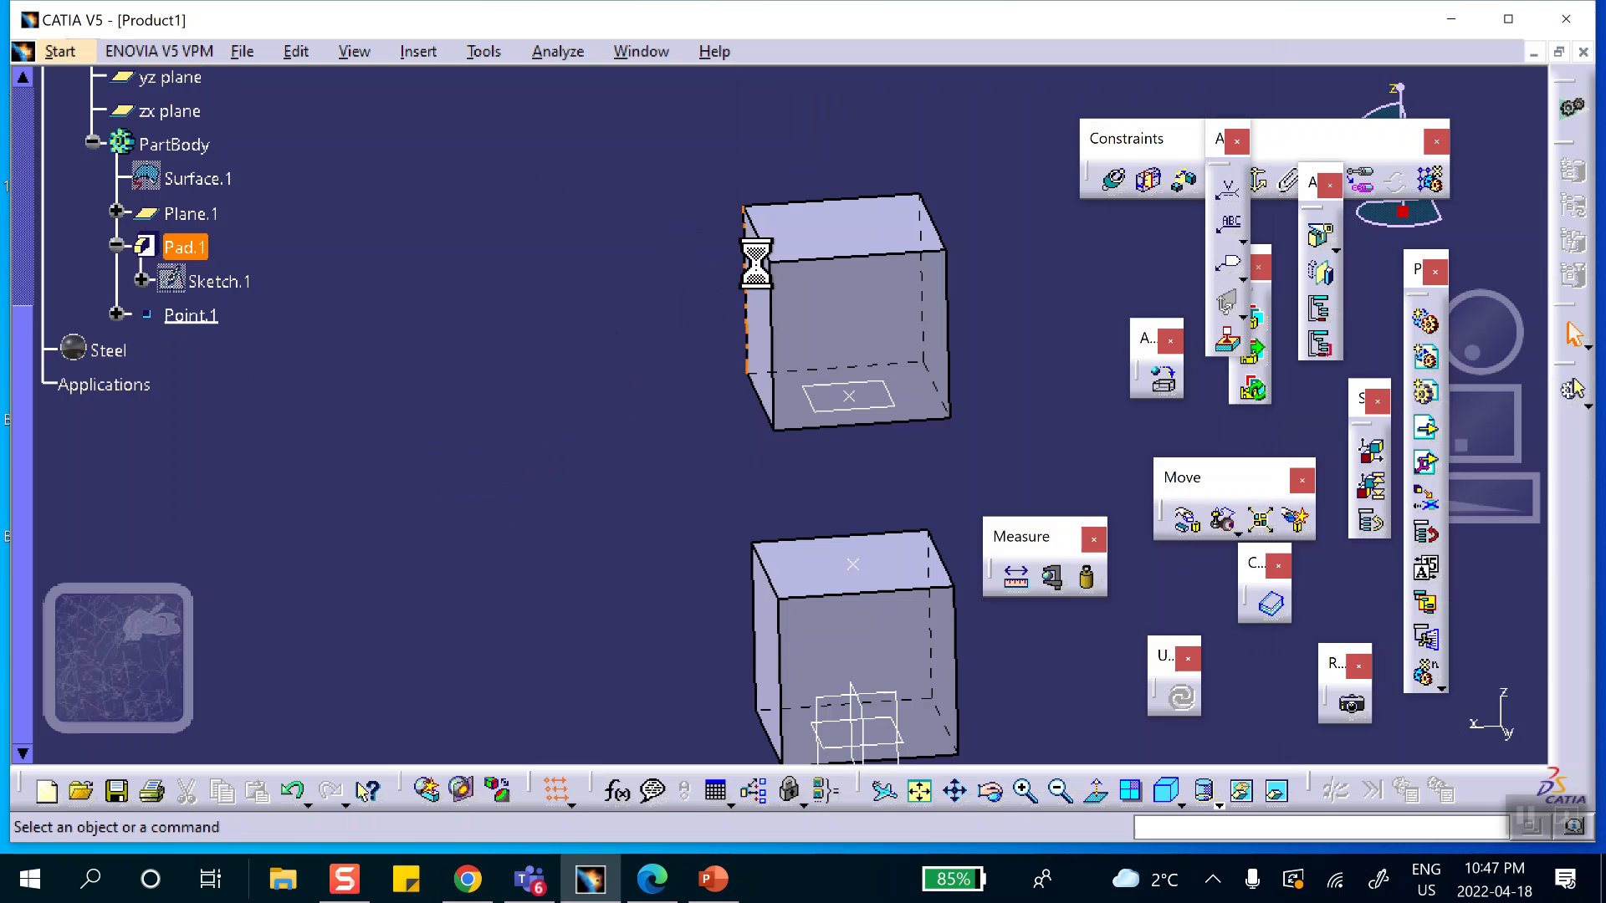
Switch to the Advanced Meshing Tools workbench and create a new Static Analysis case.
{"action": "middle_click_drag", "start_coordinate": [466, 394], "coordinate": [494, 422]}
{"action": "scroll", "coordinate": [393, 285], "scroll_direction": "down", "scroll_amount": 2}
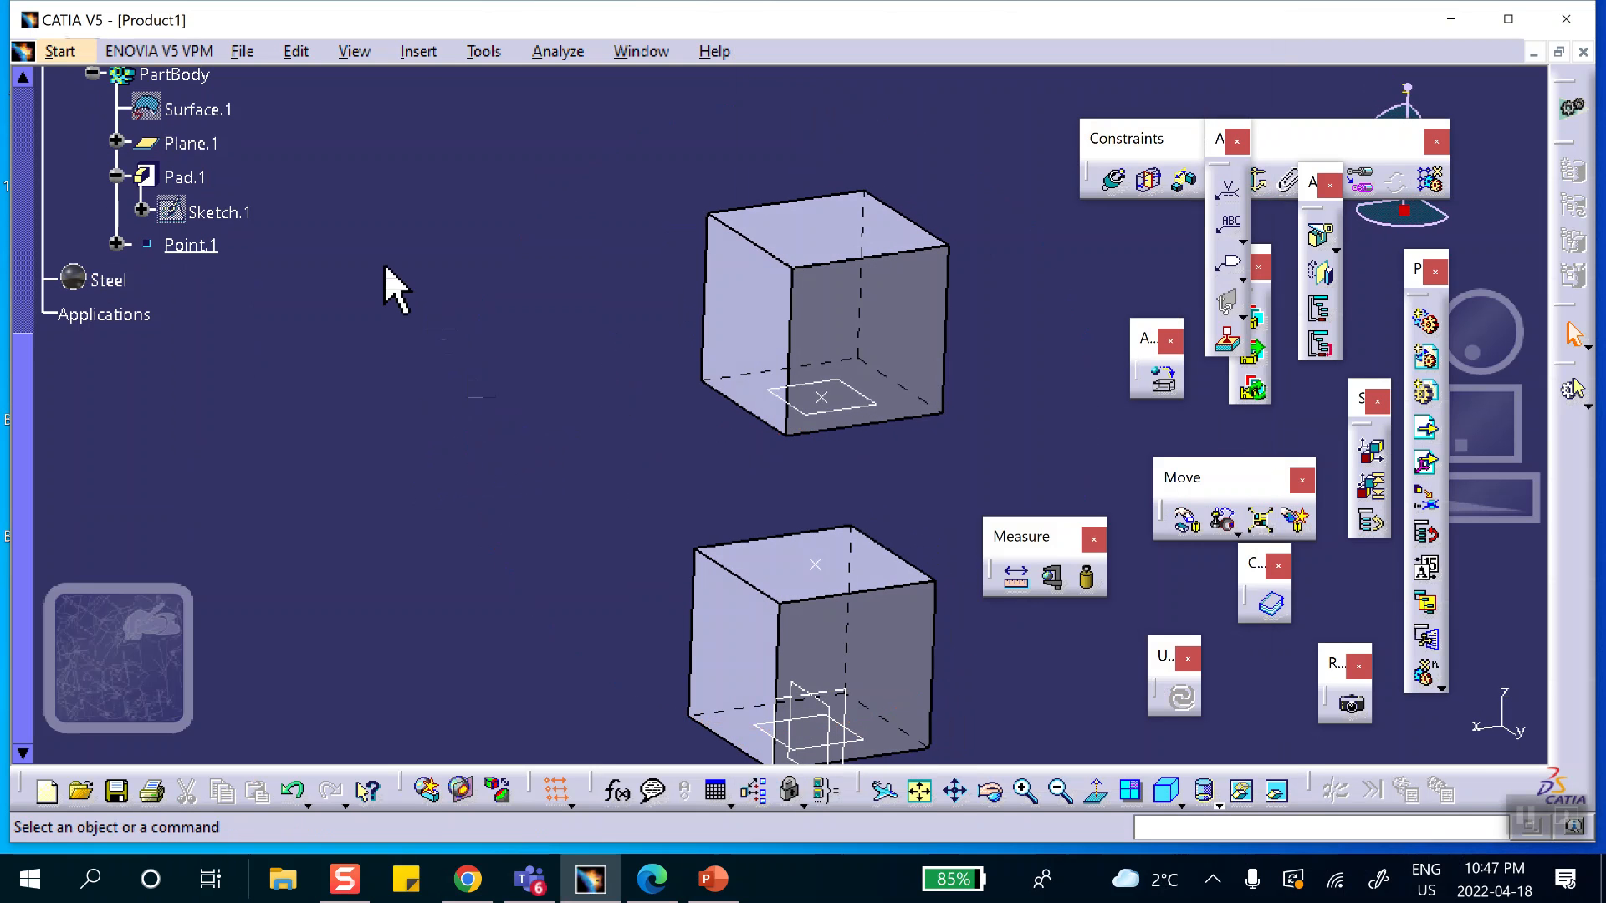
{"action": "left_click", "coordinate": [59, 51]}
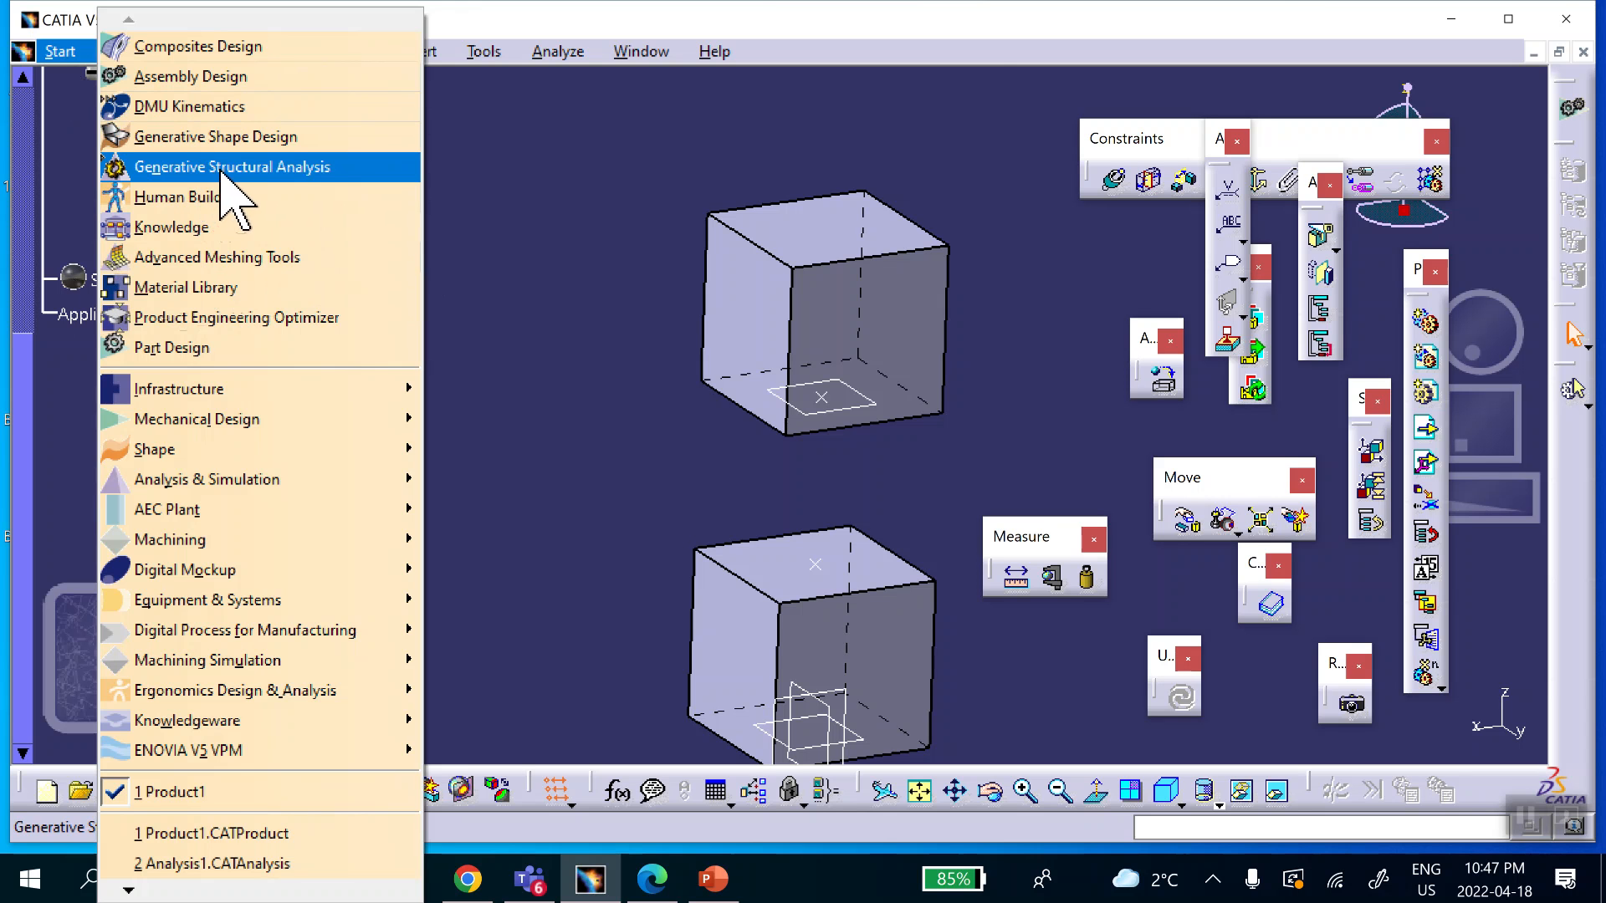
{"action": "left_click", "coordinate": [224, 259]}
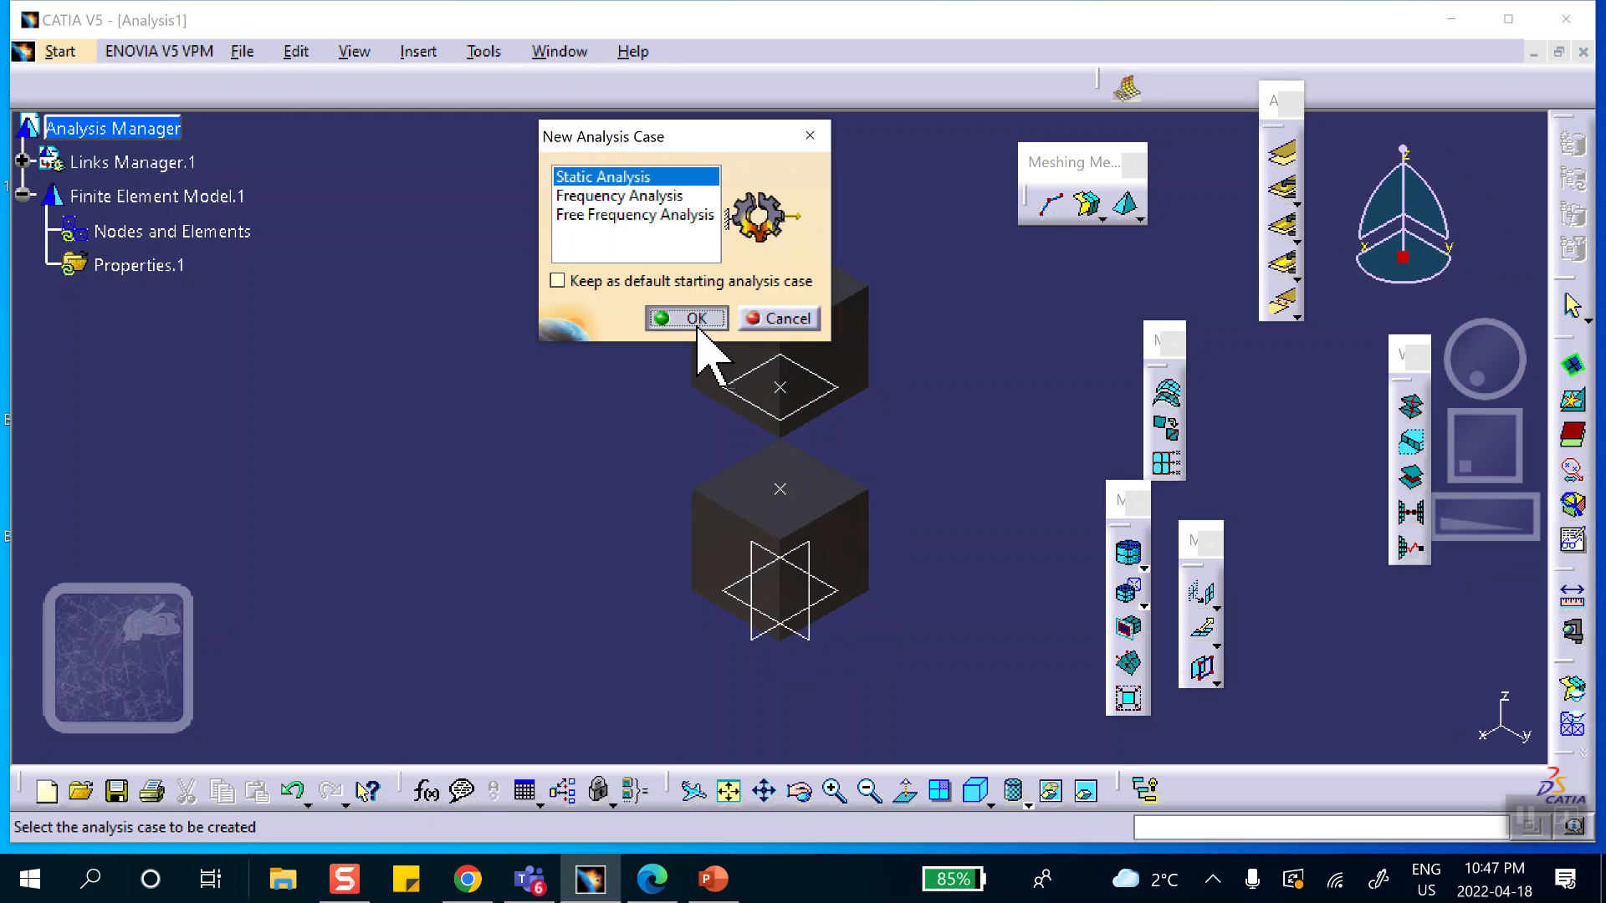
{"action": "left_click", "coordinate": [698, 326]}
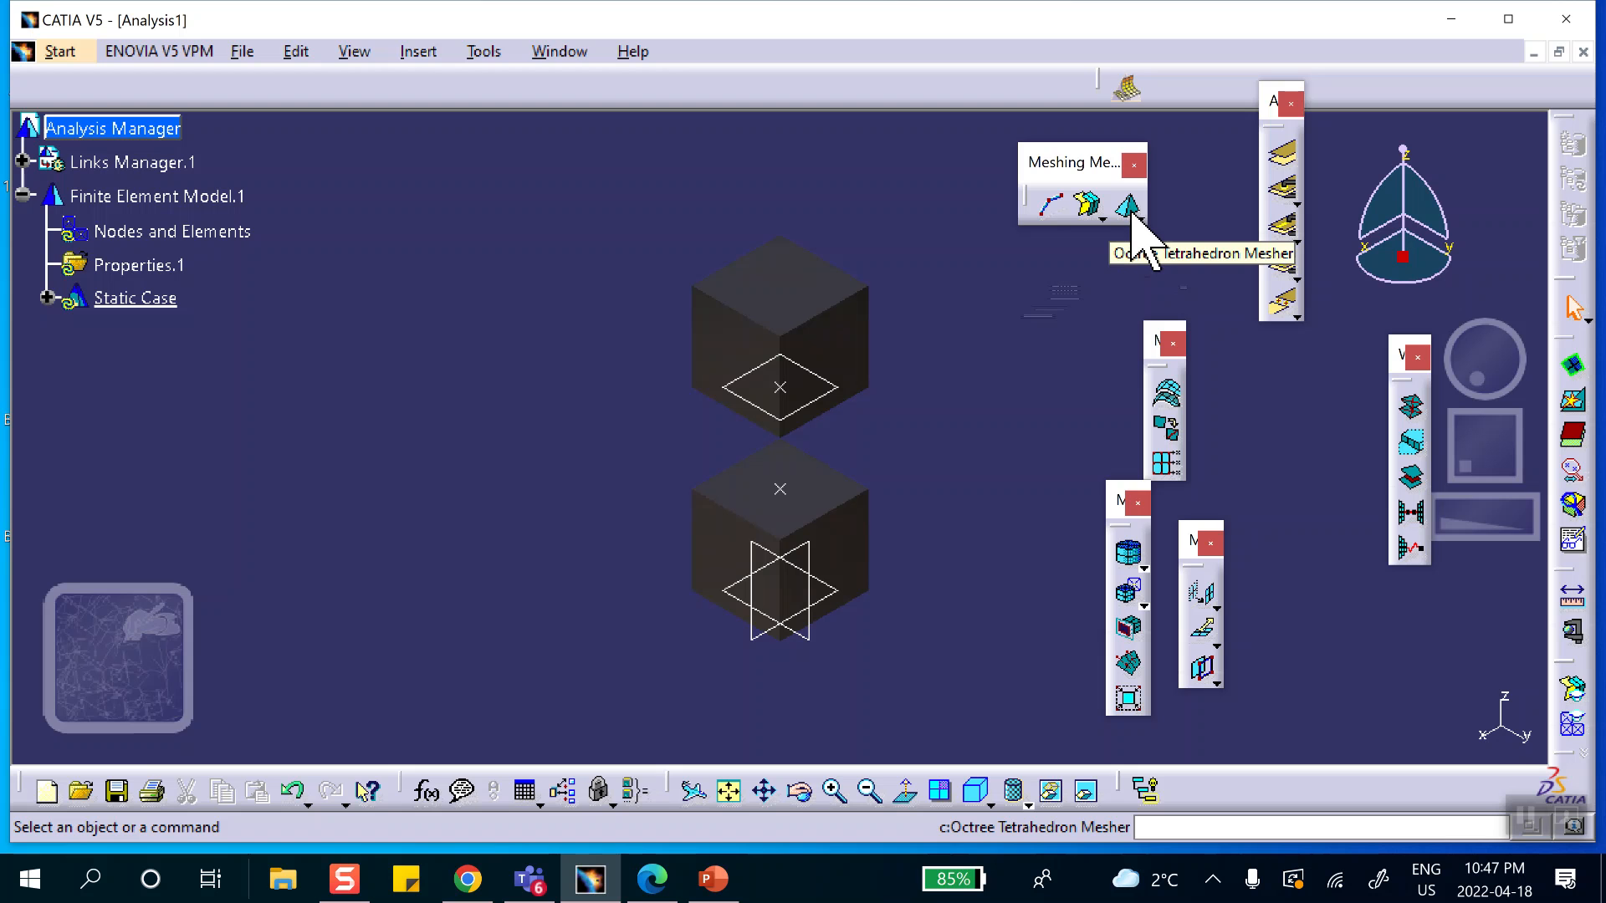
Start an Octree tetrahedron mesh on the lower cube and set its element type to Linear.
{"action": "left_click", "coordinate": [1128, 207]}
{"action": "middle_click_drag", "start_coordinate": [1007, 427], "coordinate": [867, 251]}
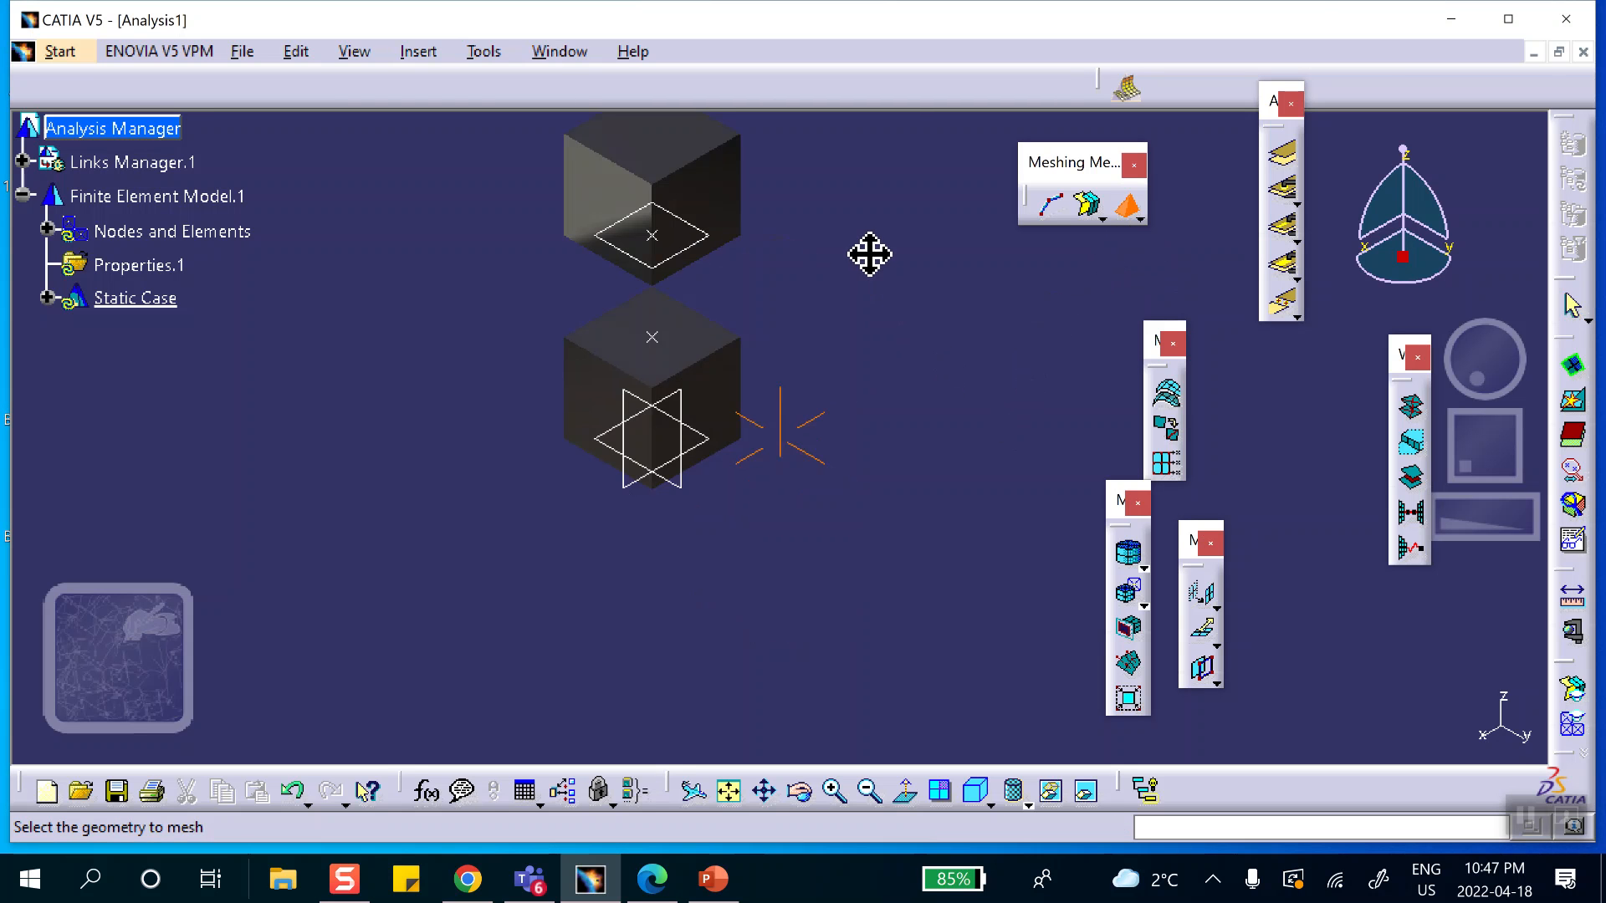
{"action": "left_click", "coordinate": [735, 401]}
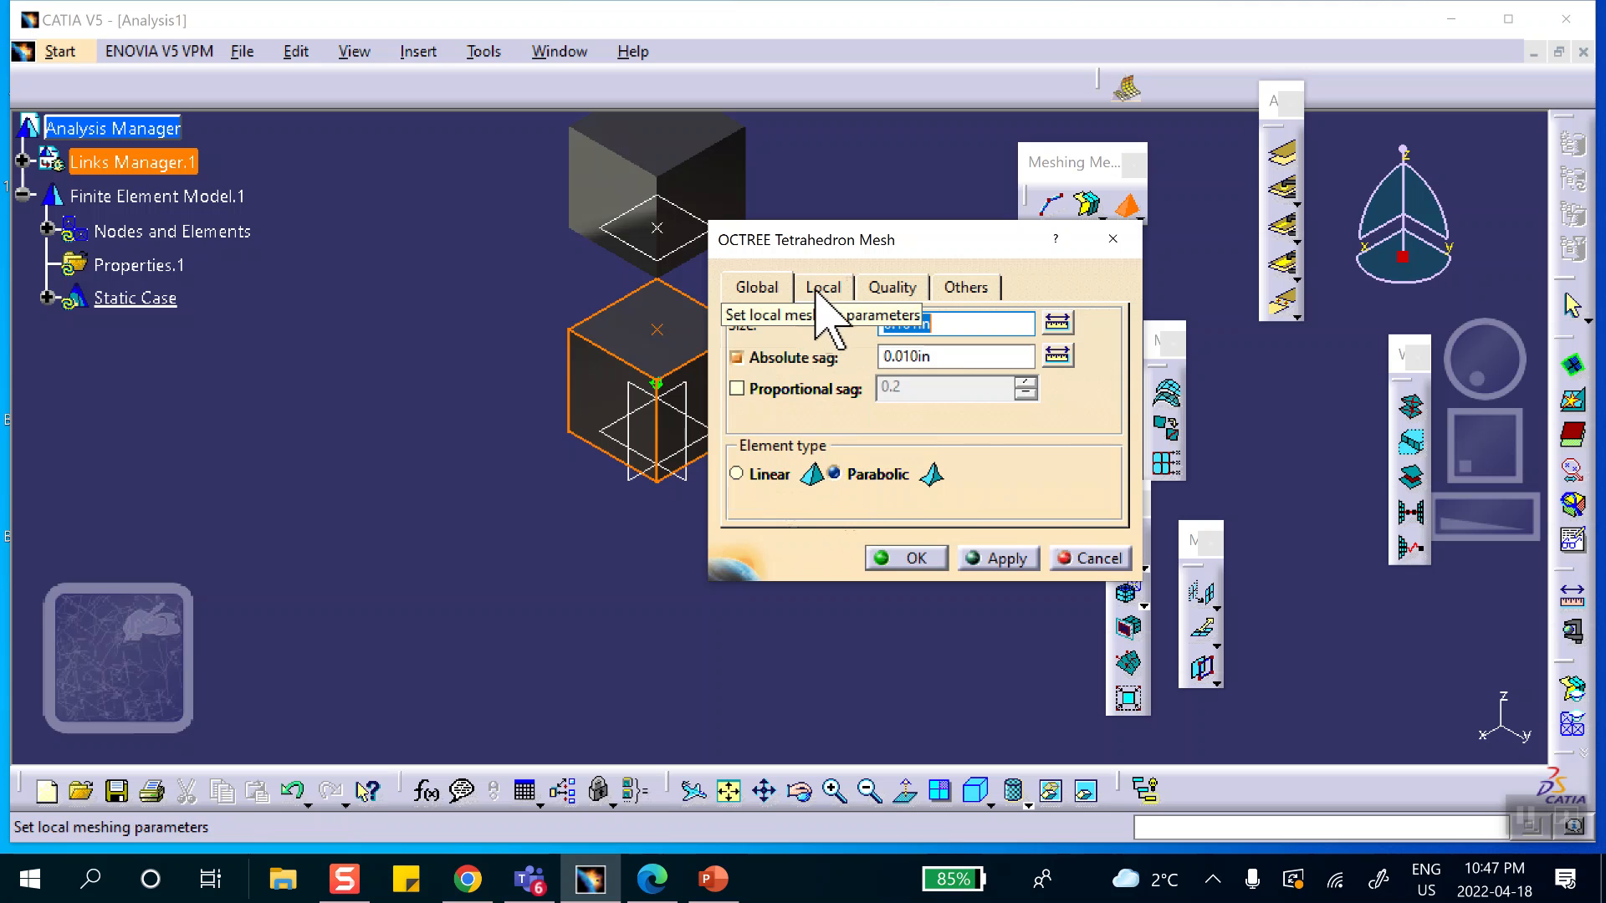
{"action": "left_click", "coordinate": [737, 474]}
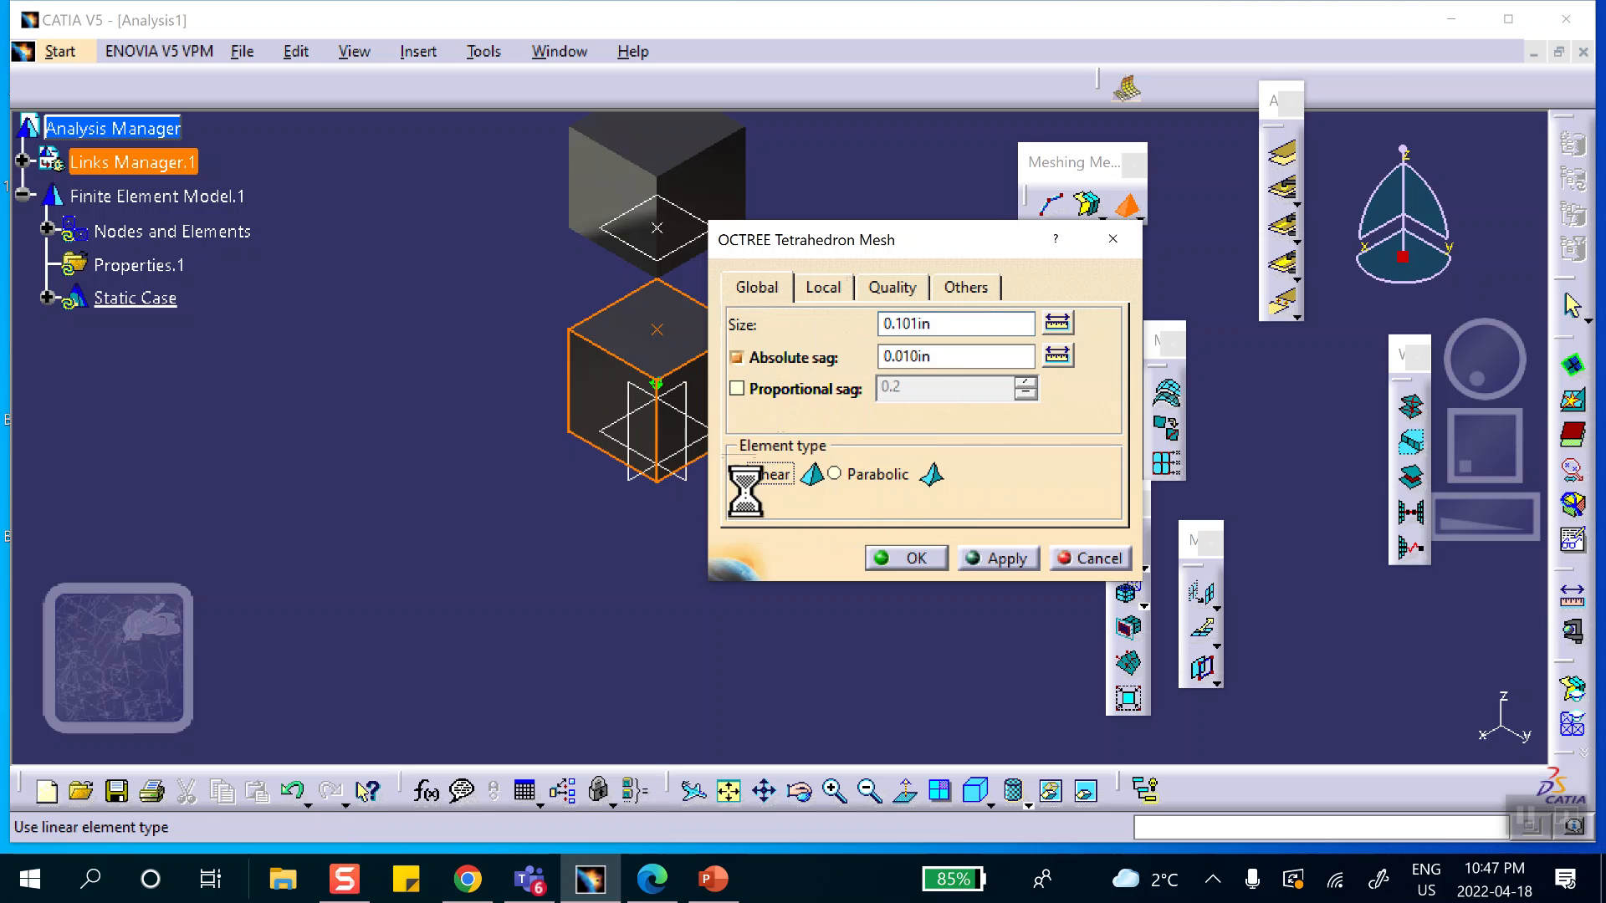
Add an imposed-points local specification at the point on the lower cube's top face and accept the mesh definition.
{"action": "left_click", "coordinate": [823, 288]}
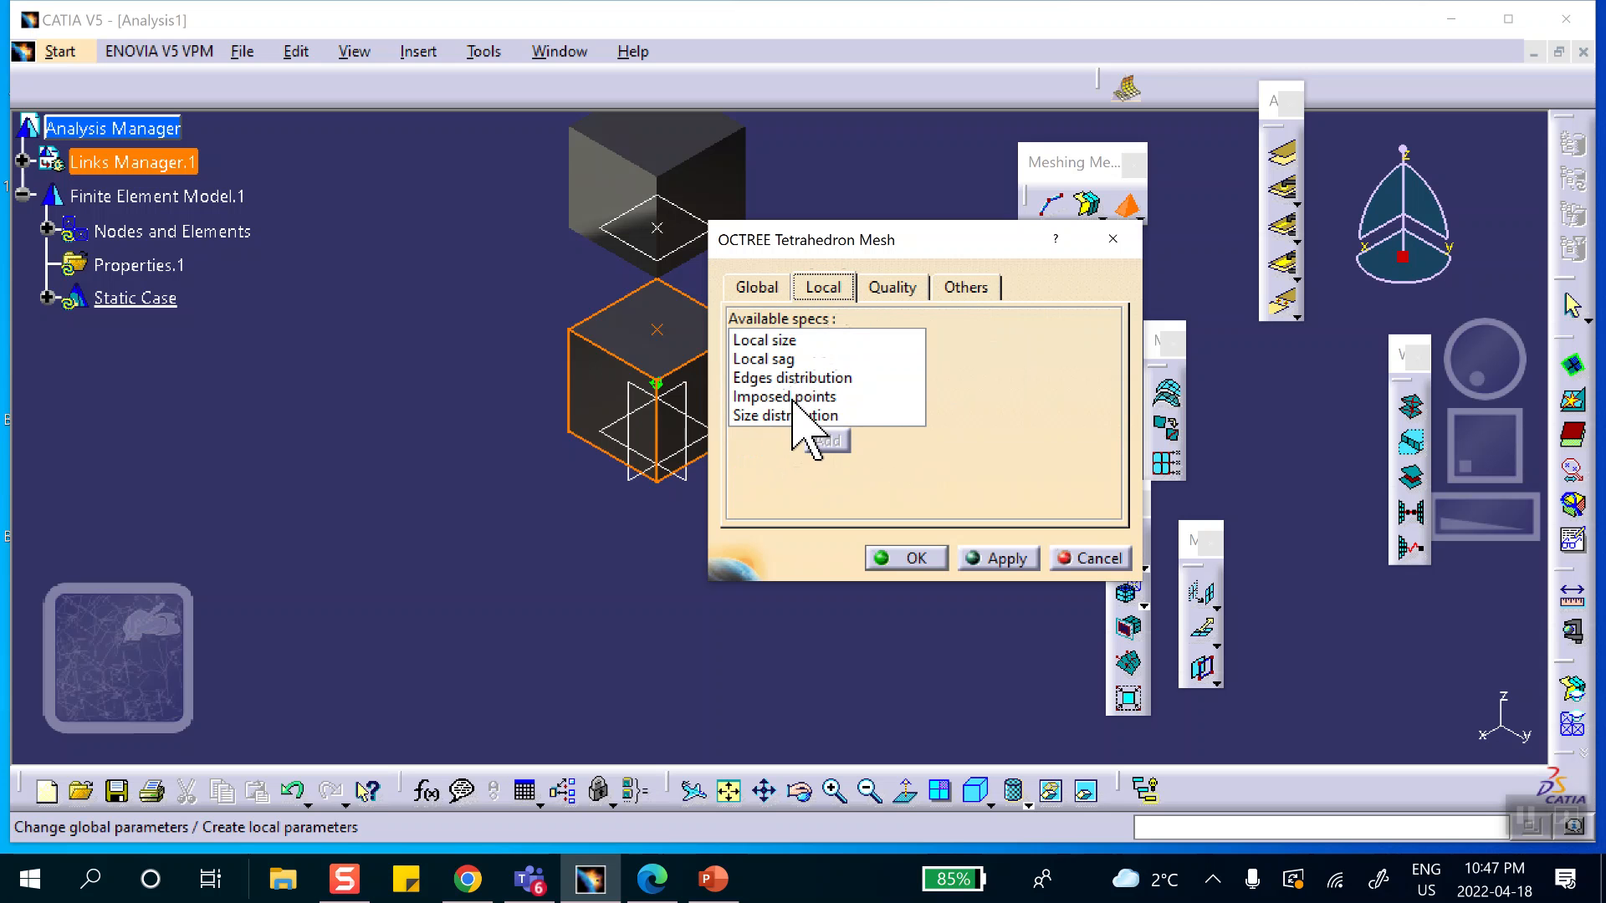
{"action": "left_click", "coordinate": [793, 396]}
{"action": "left_click", "coordinate": [827, 438]}
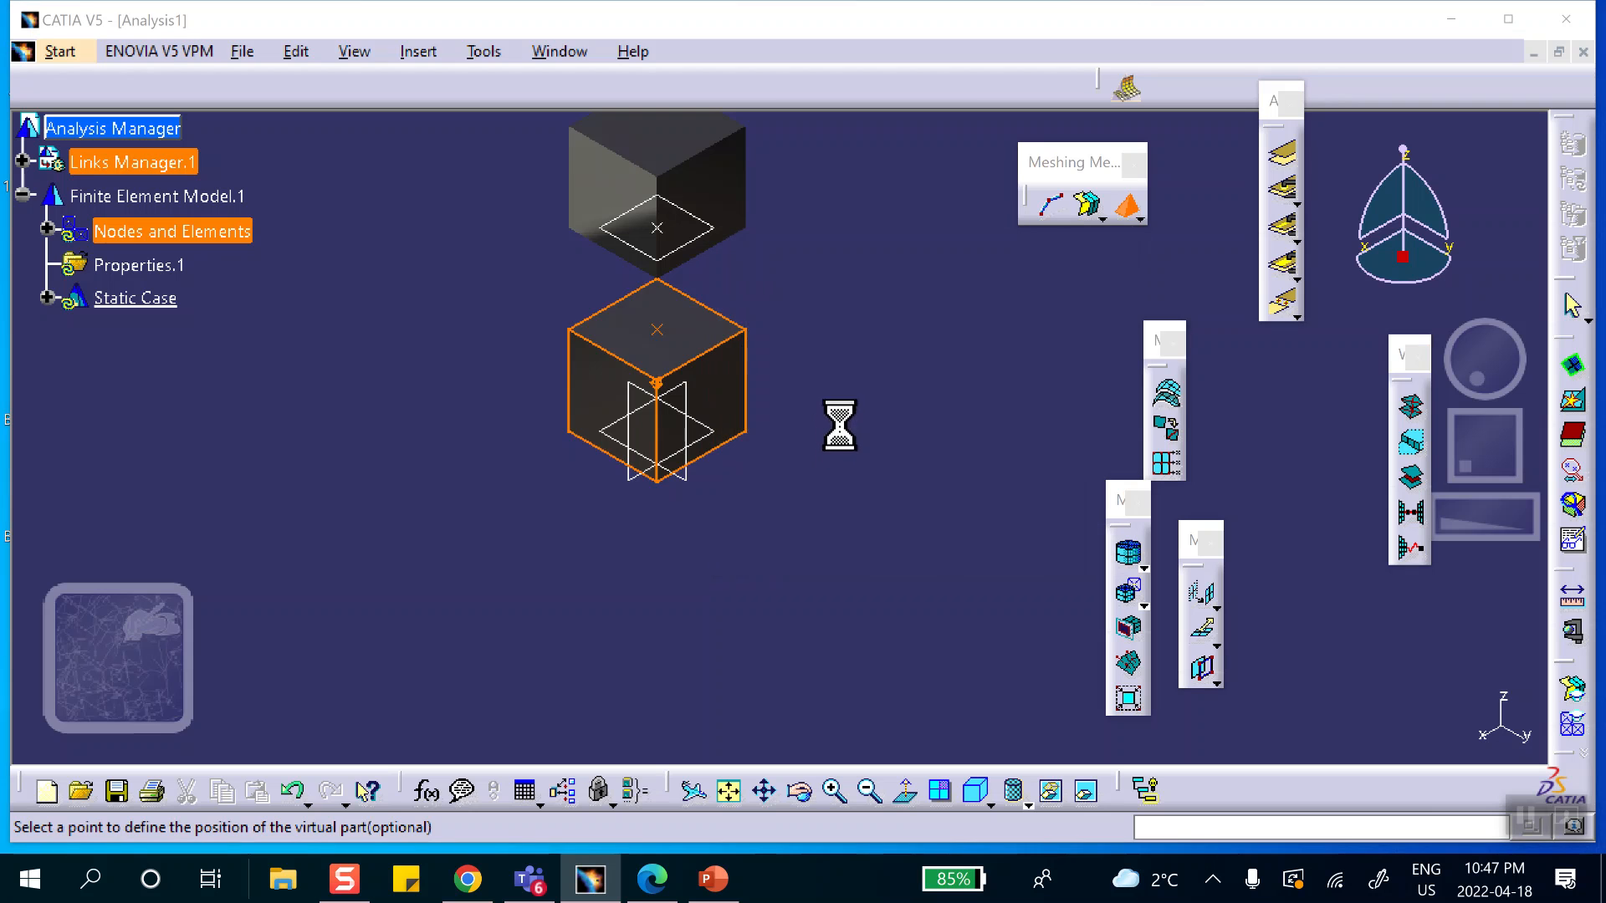
{"action": "left_click", "coordinate": [657, 330]}
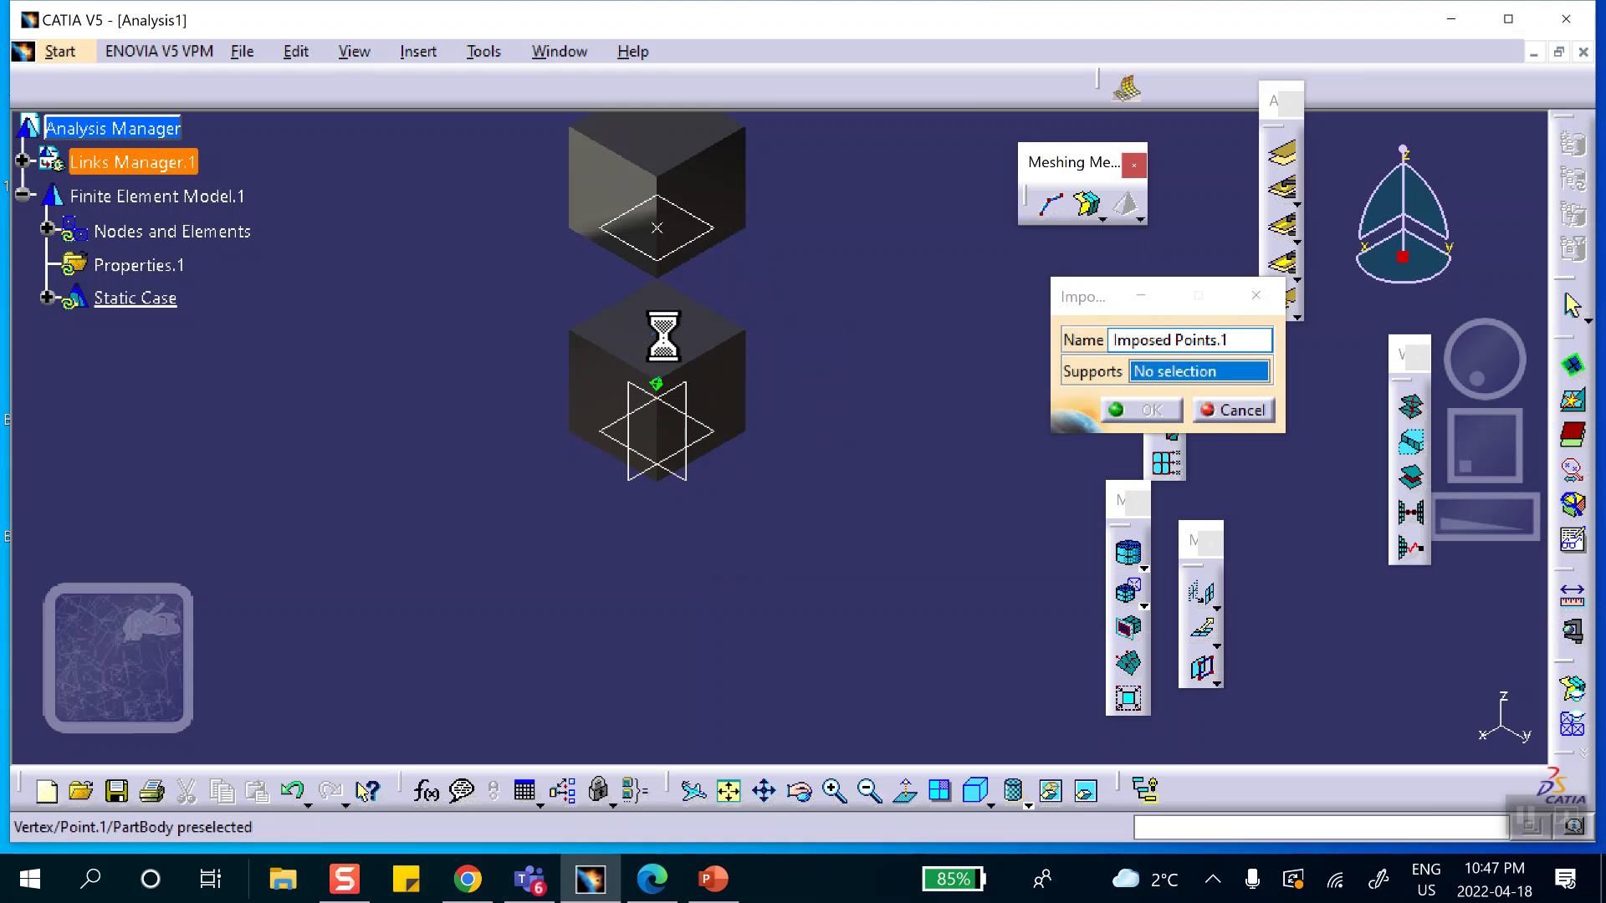
{"action": "left_click", "coordinate": [1149, 410]}
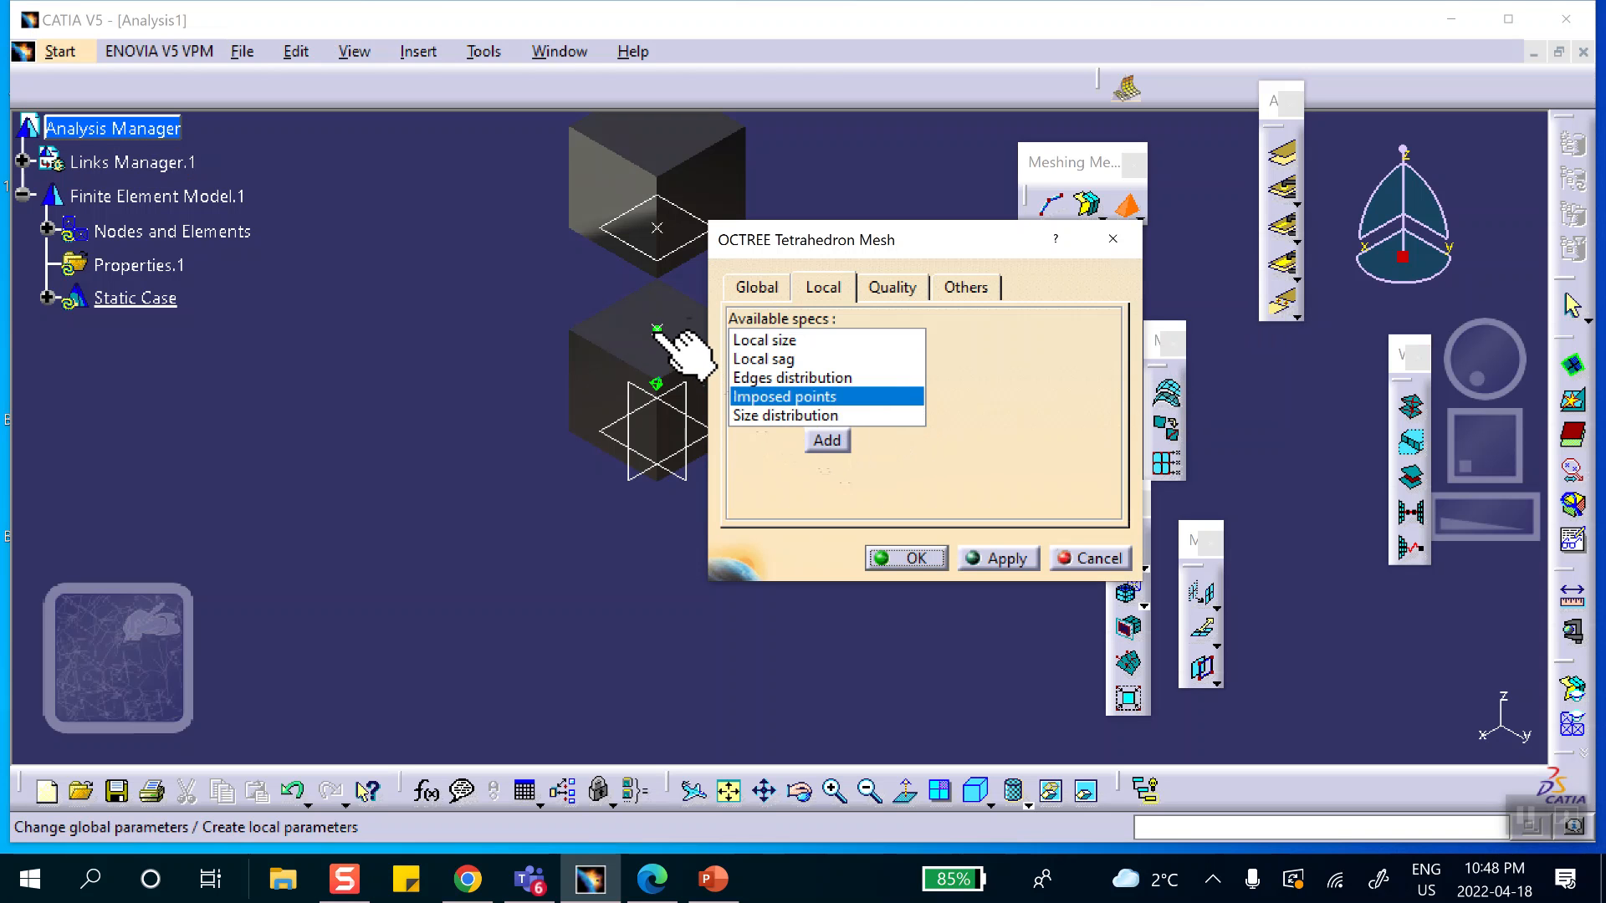
{"action": "left_click", "coordinate": [917, 559]}
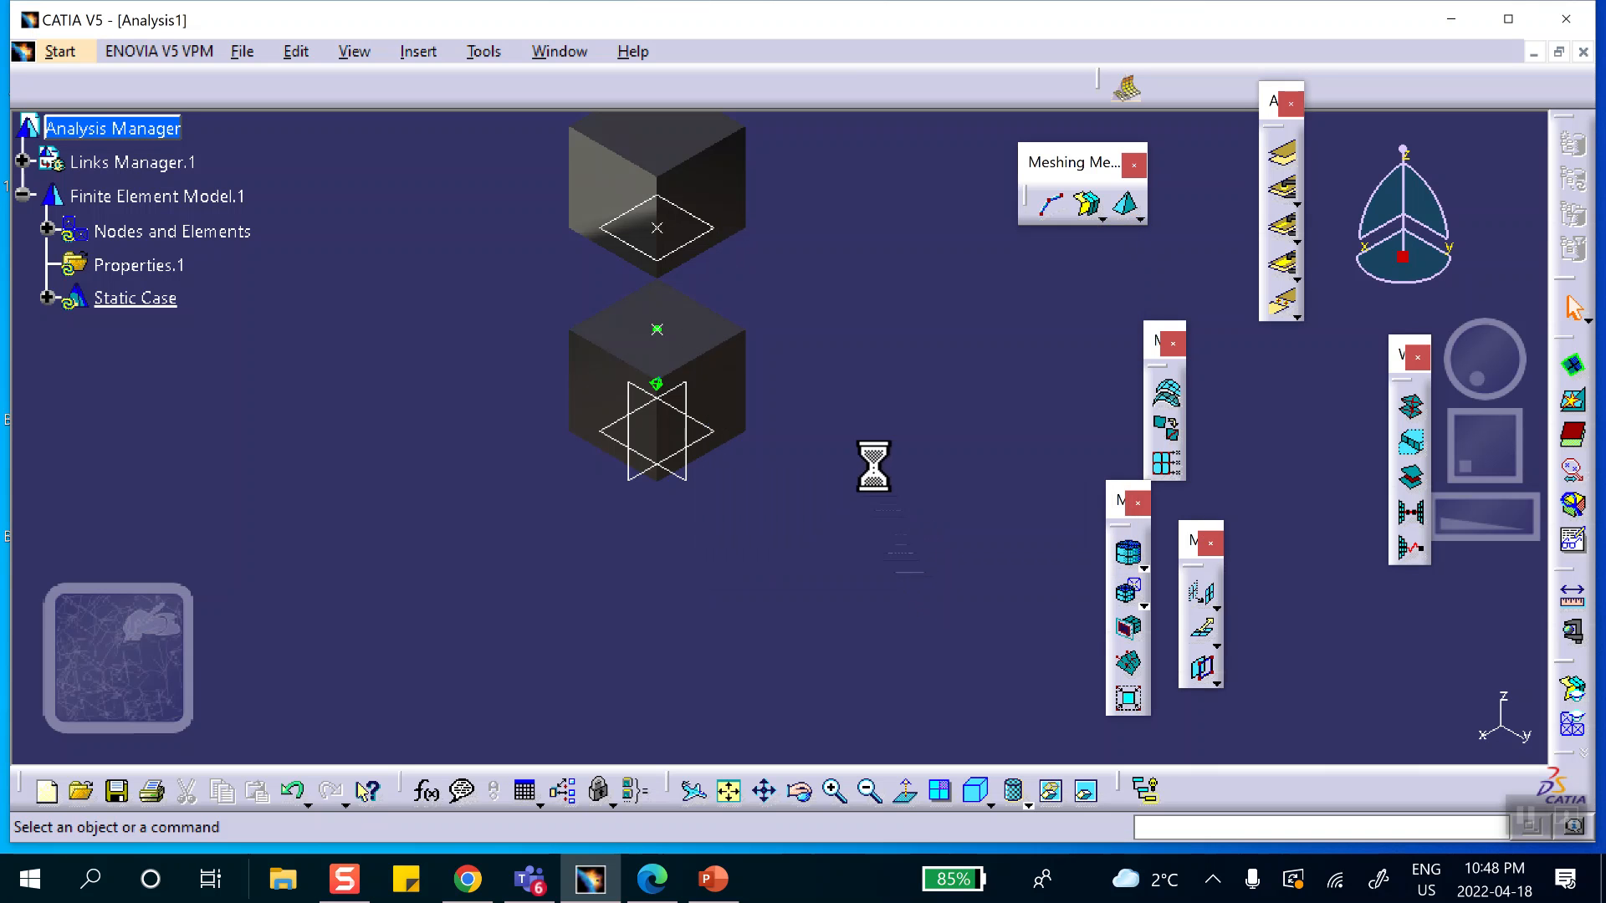
Define a linear Octree tetrahedron mesh on the upper cube with an imposed point at the point on its bottom face.
{"action": "left_click", "coordinate": [1129, 207]}
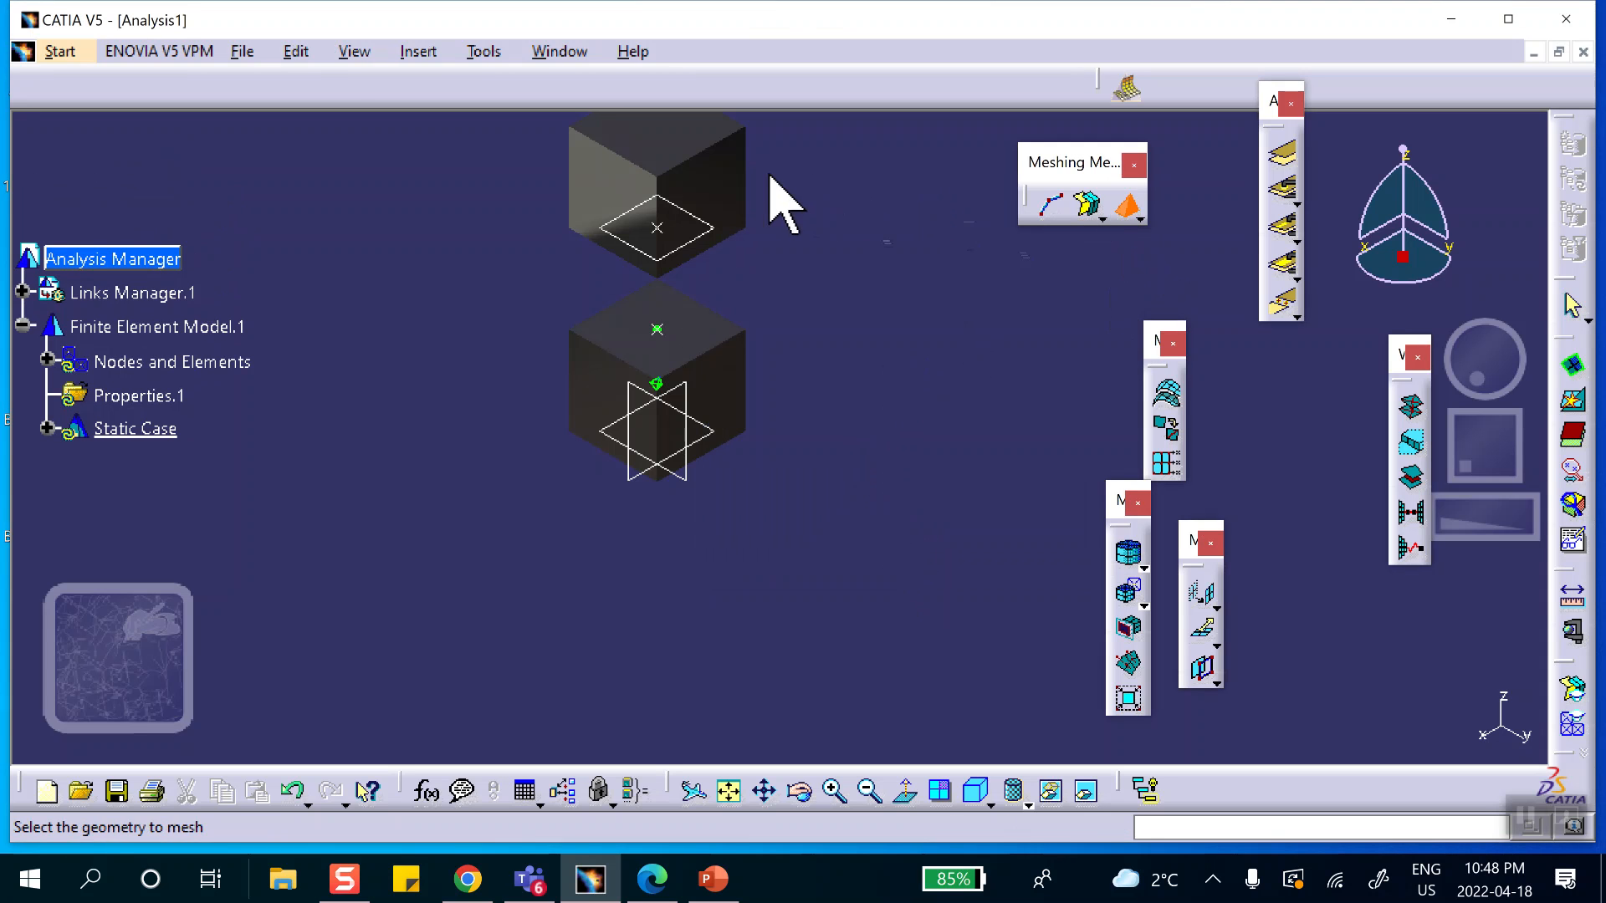
{"action": "left_click", "coordinate": [716, 165]}
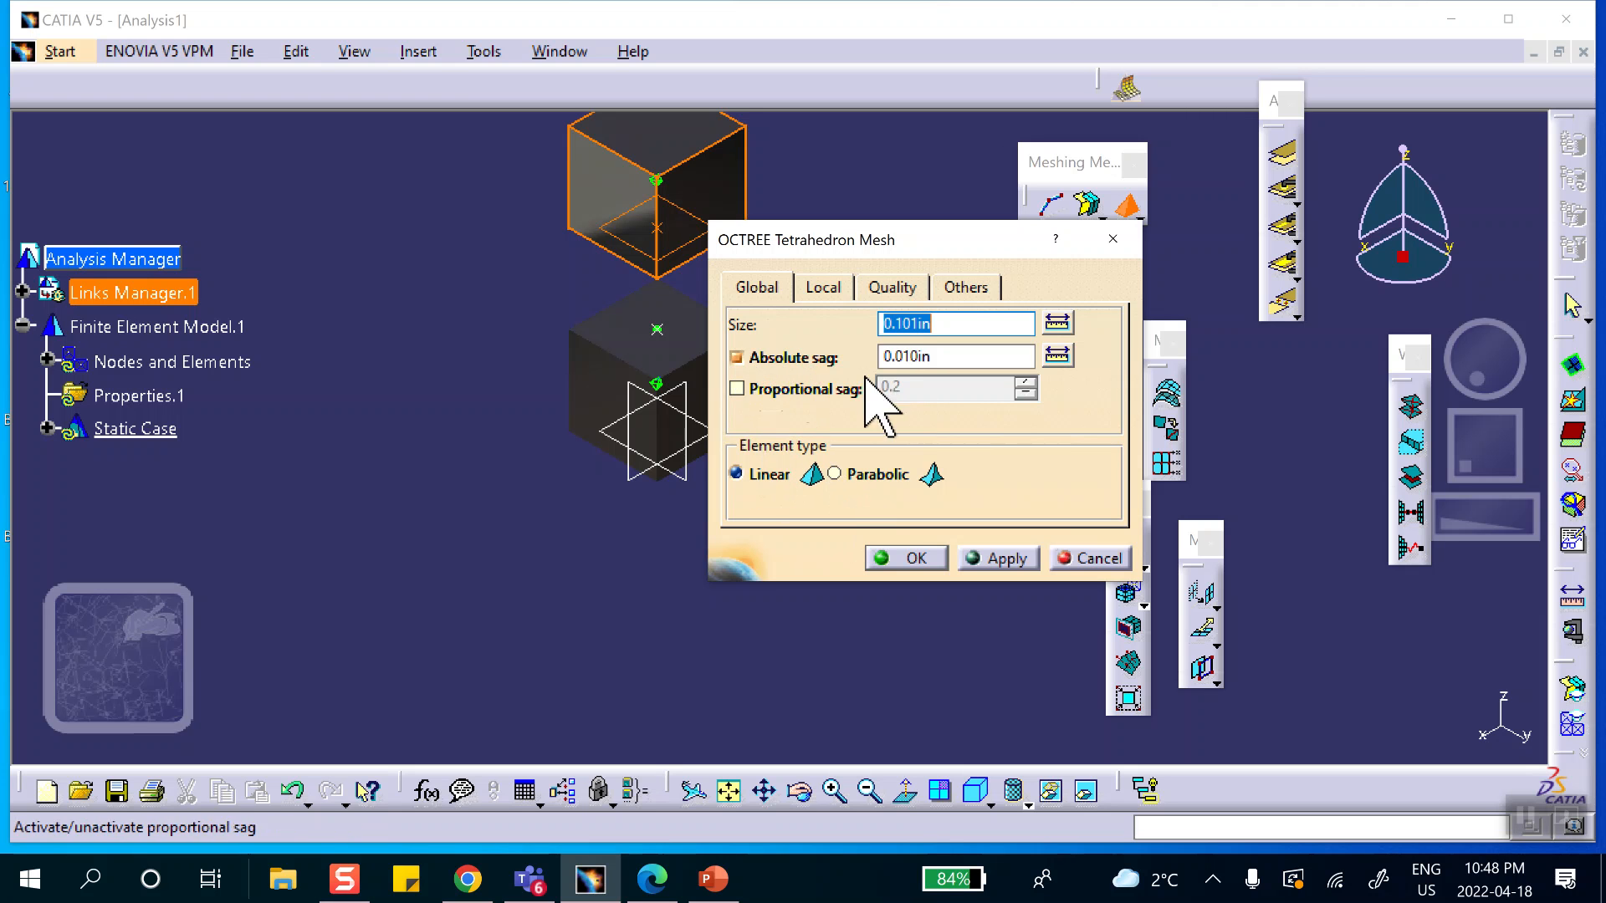
{"action": "left_click", "coordinate": [822, 287]}
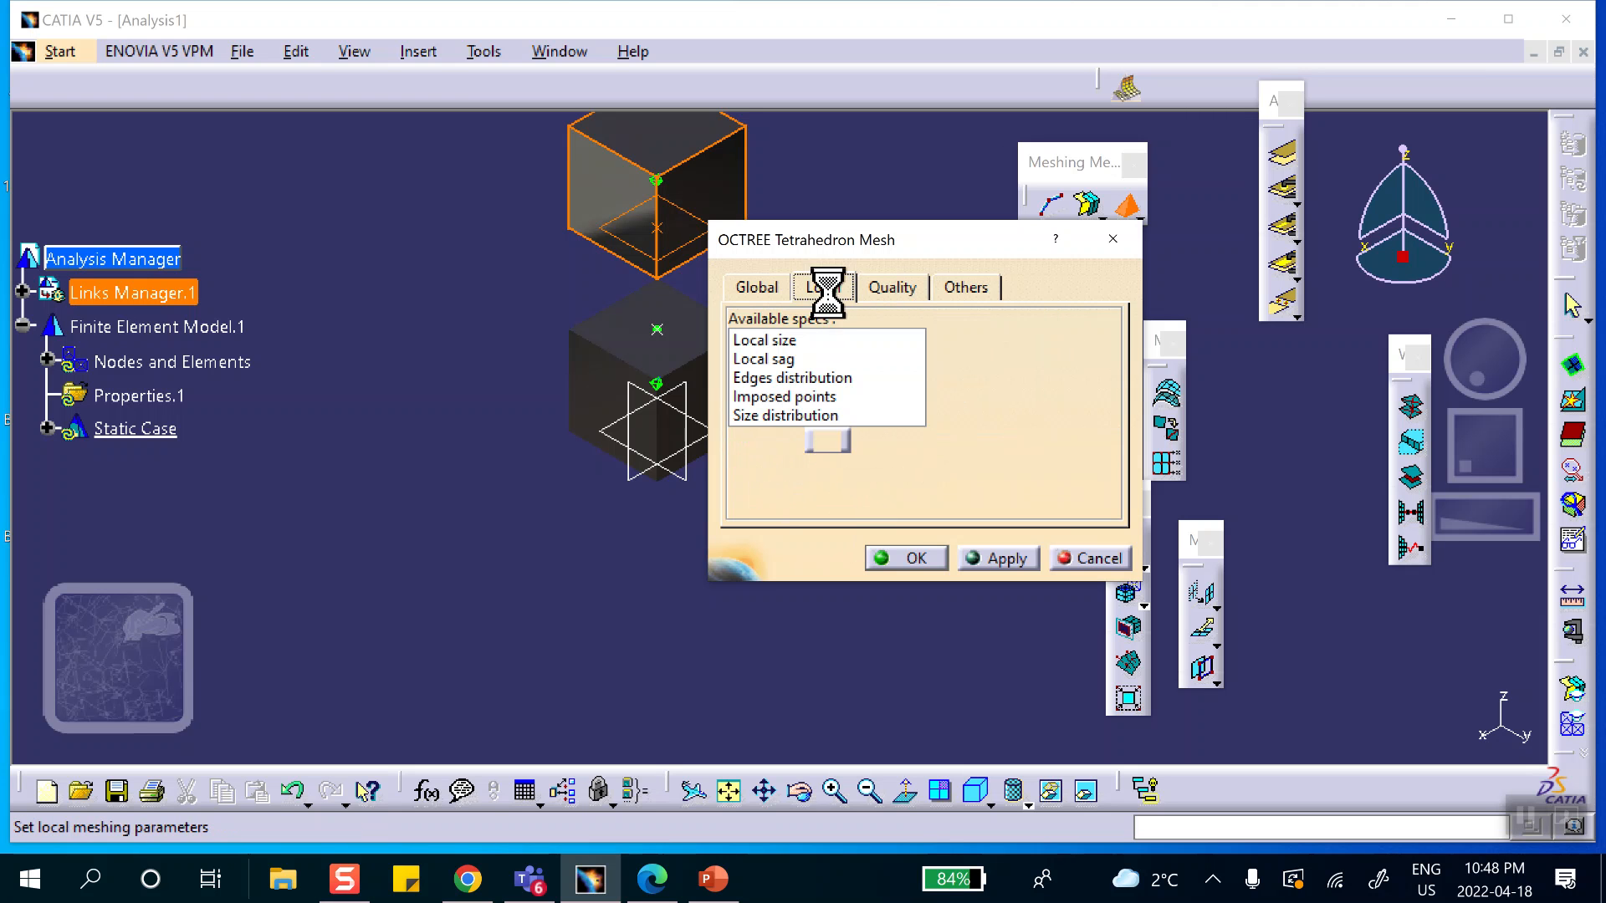
{"action": "left_click", "coordinate": [777, 396]}
{"action": "left_click", "coordinate": [826, 441]}
{"action": "middle_click_drag", "start_coordinate": [788, 365], "coordinate": [616, 190]}
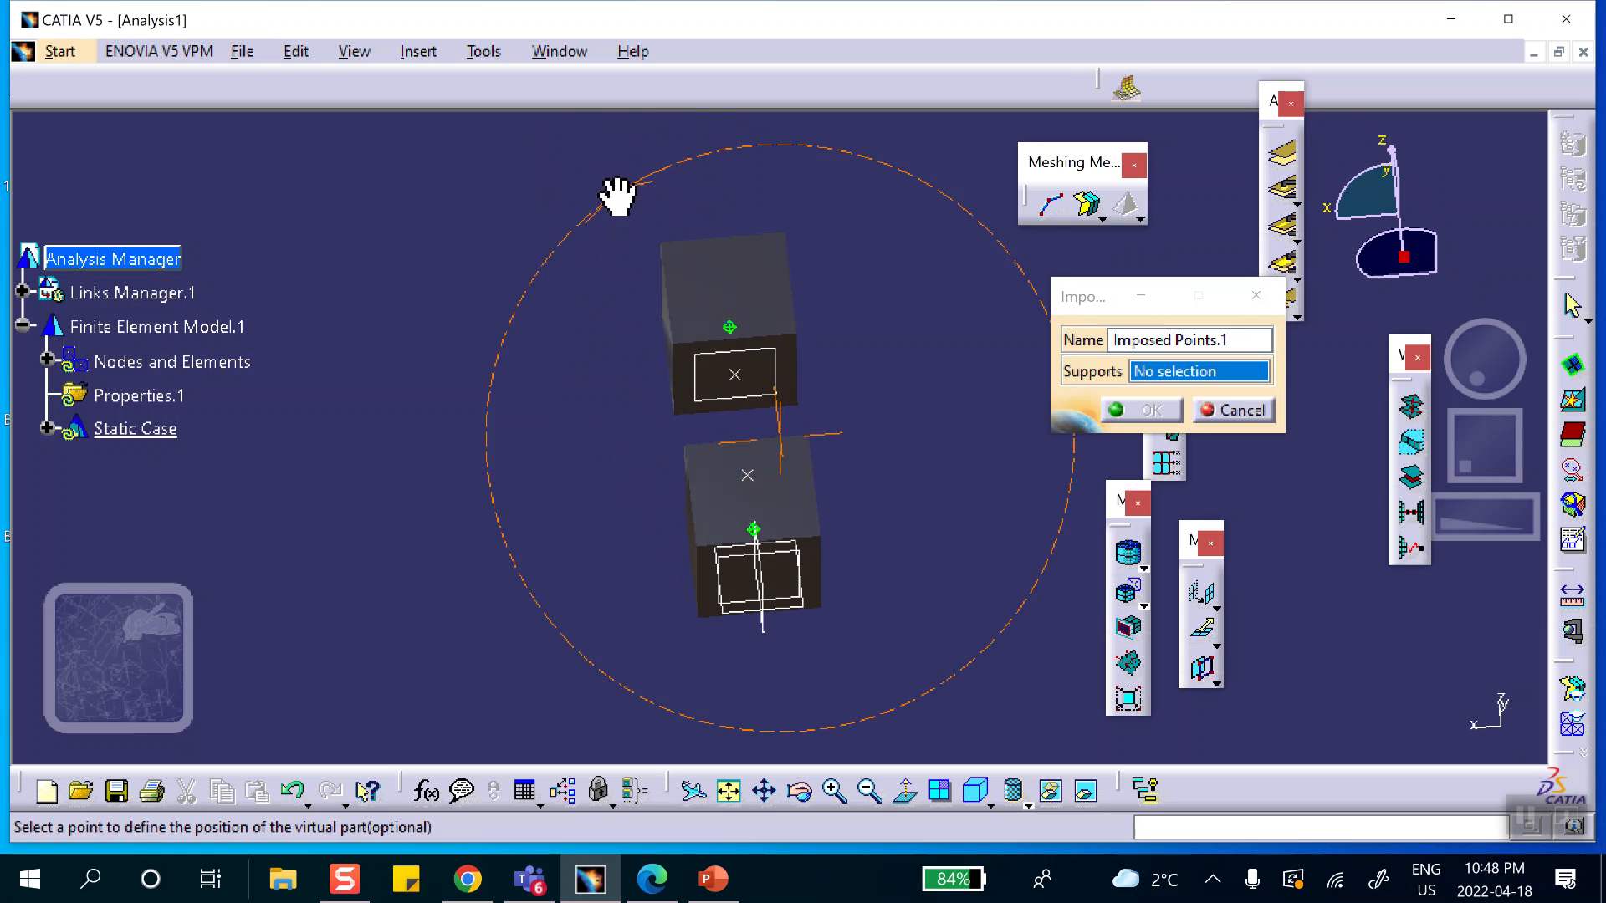
{"action": "left_click", "coordinate": [734, 374]}
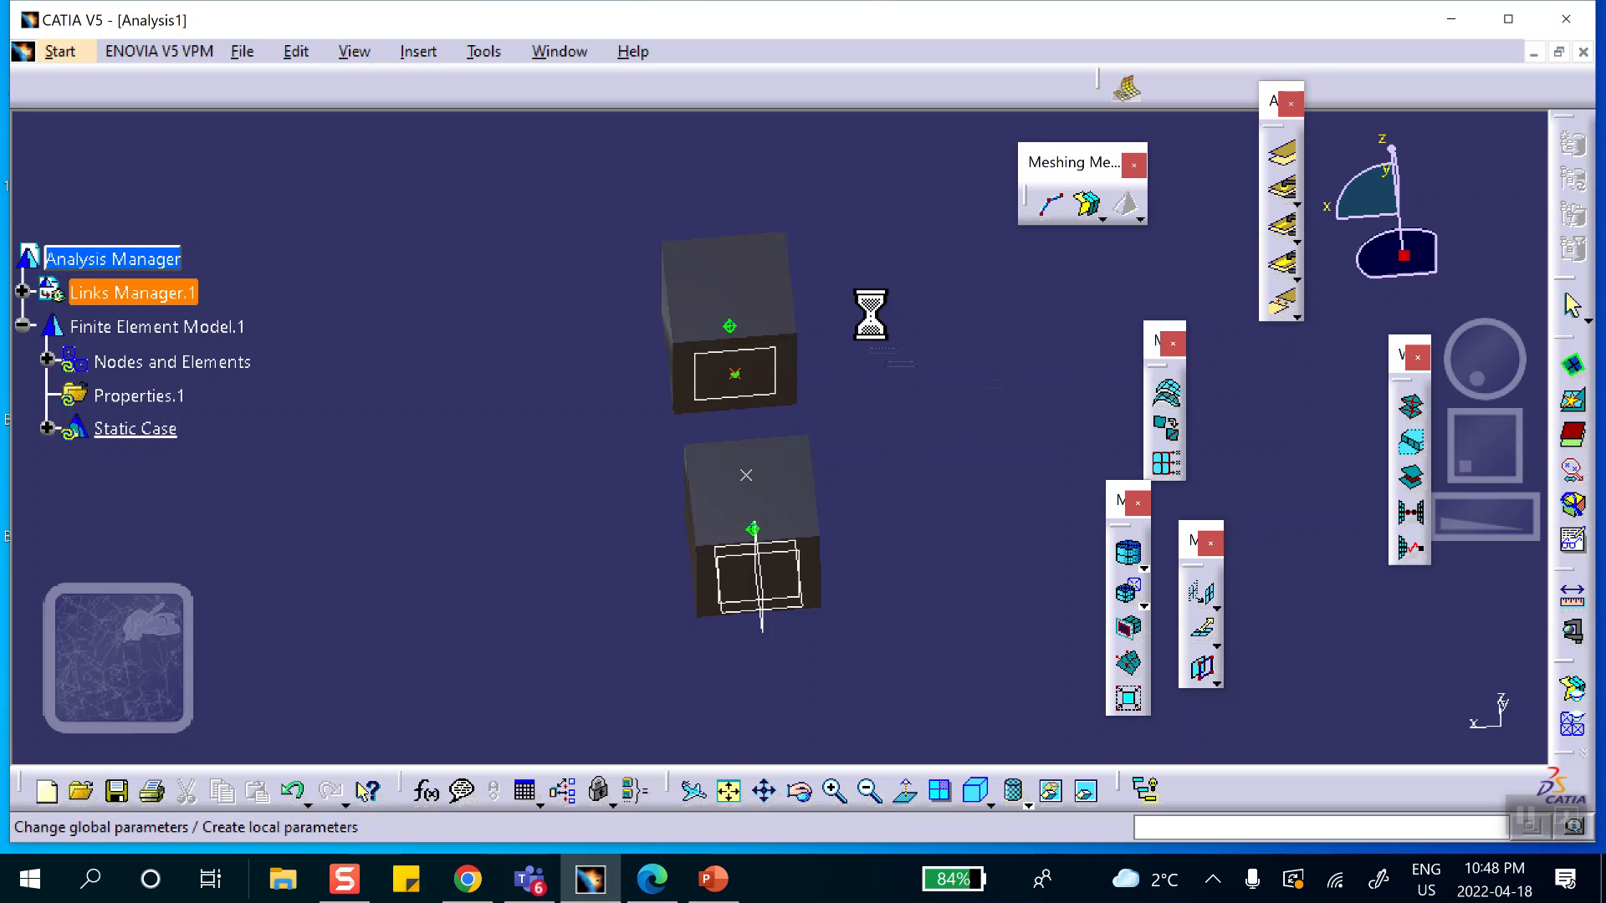
{"action": "left_click", "coordinate": [916, 558]}
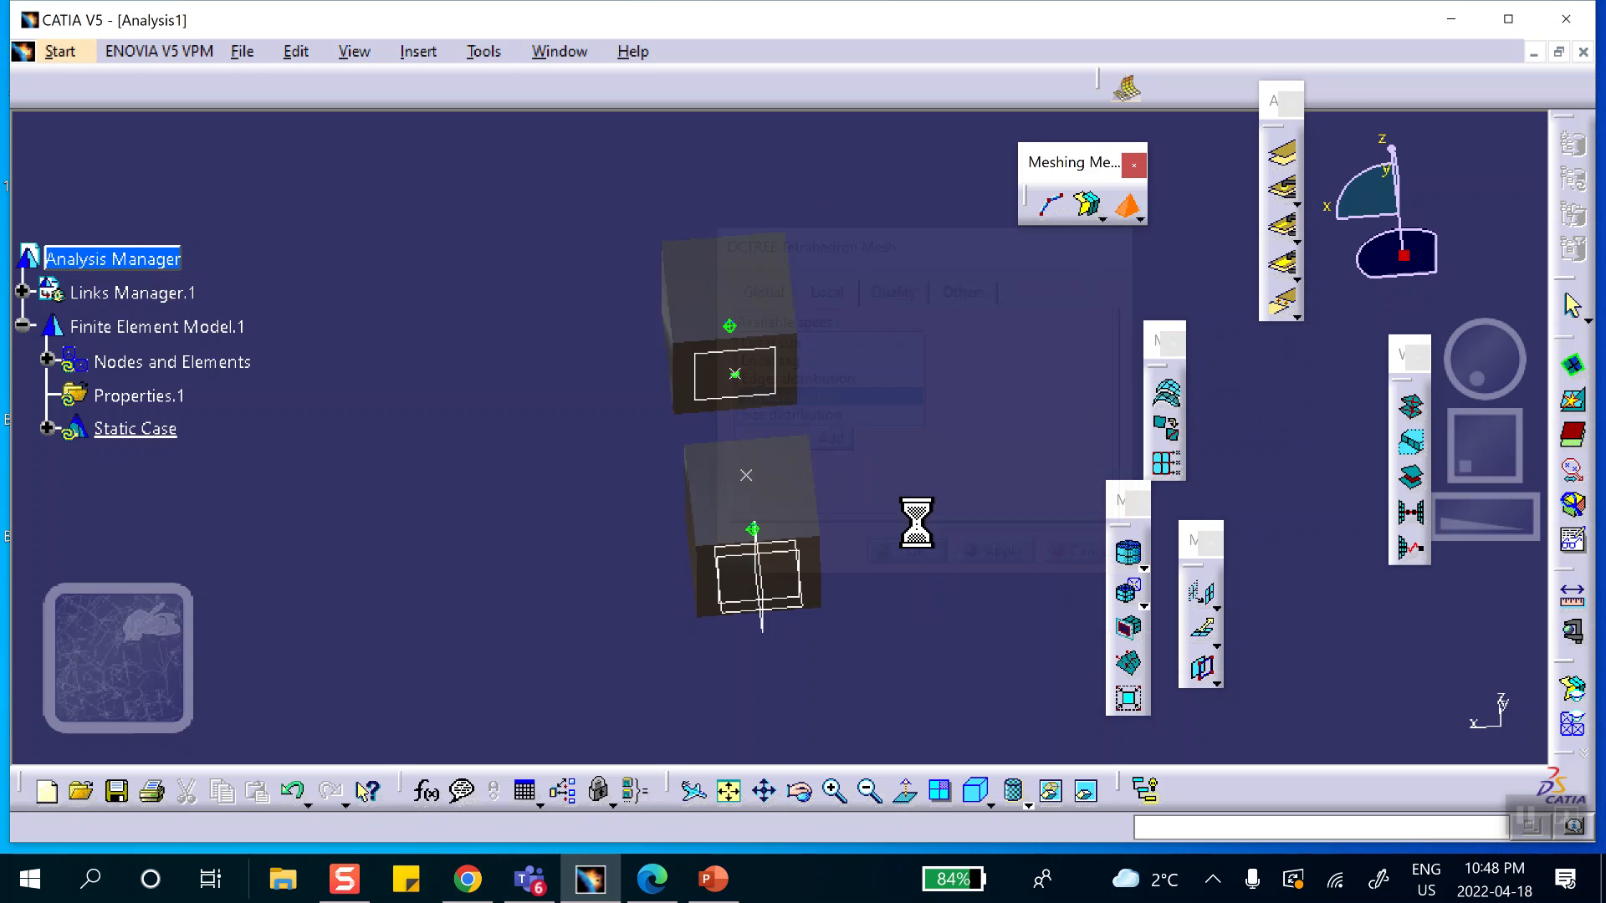
{"action": "middle_click_drag", "start_coordinate": [798, 236], "coordinate": [876, 458]}
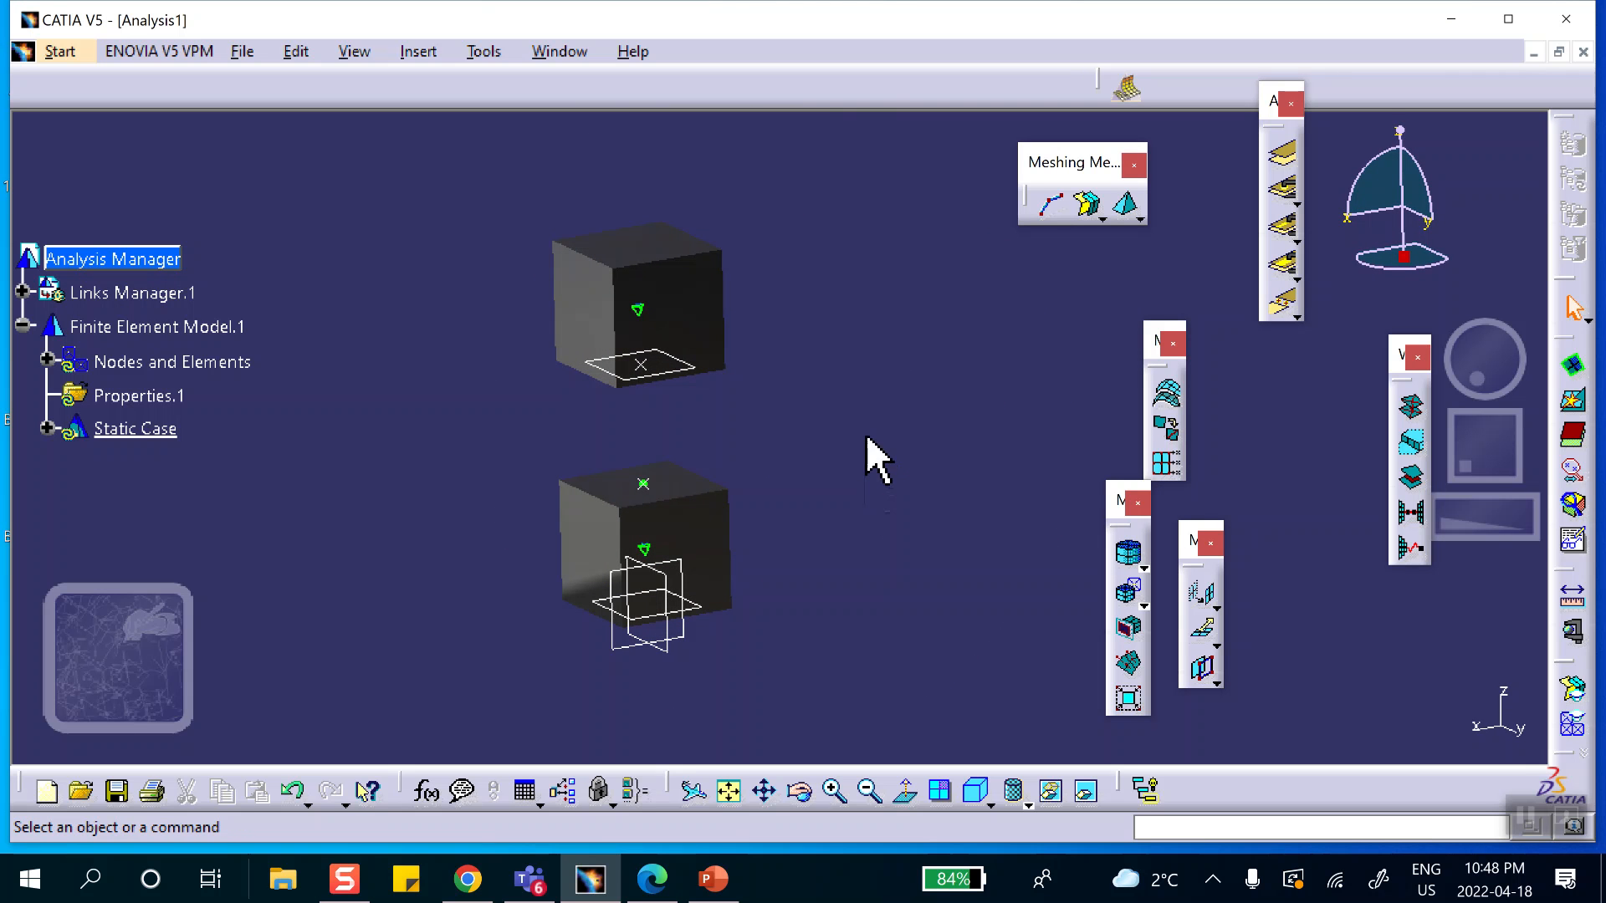
Switch to the Generative Structural Analysis workbench and assign a 3D property to the lower cube, keeping Steel as material.
{"action": "left_click", "coordinate": [60, 54]}
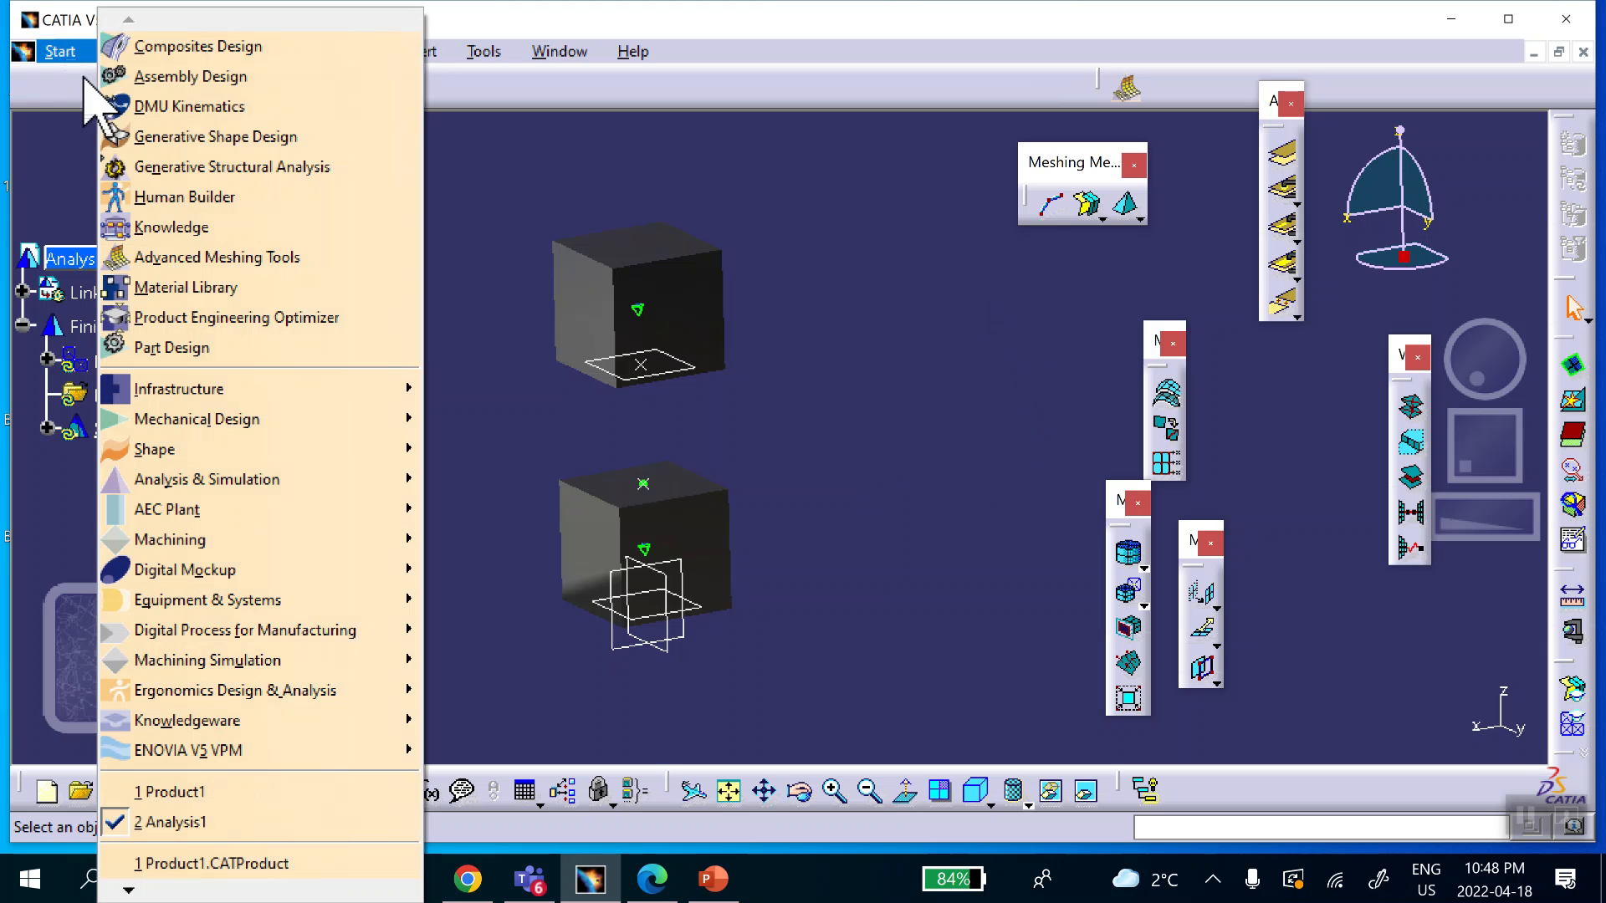
{"action": "left_click", "coordinate": [168, 167]}
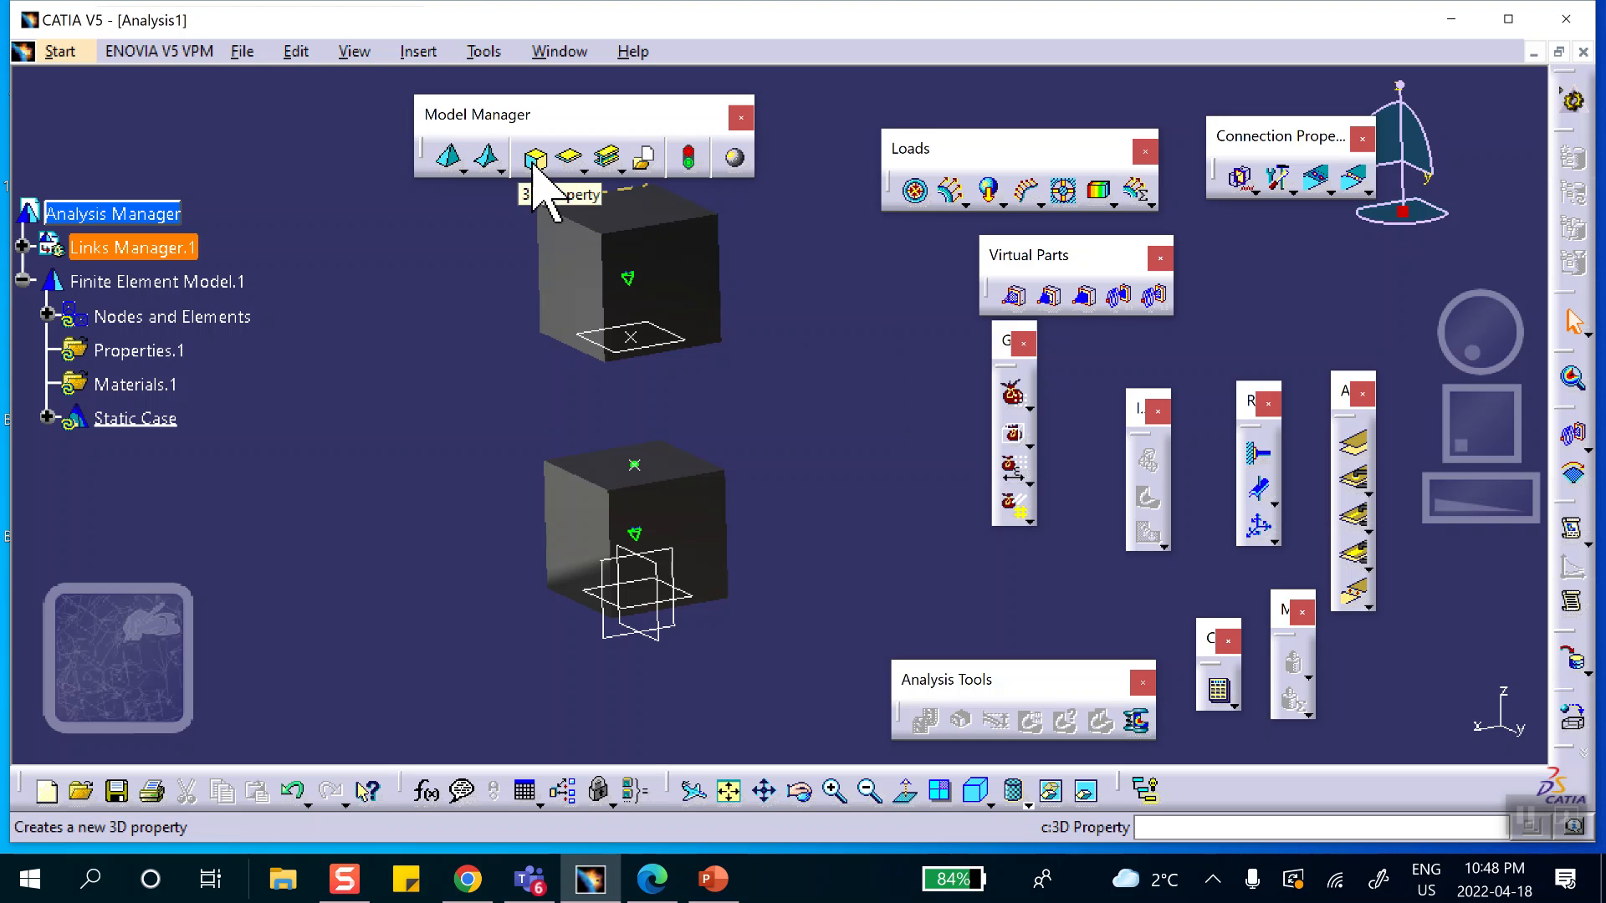
{"action": "left_click", "coordinate": [535, 159]}
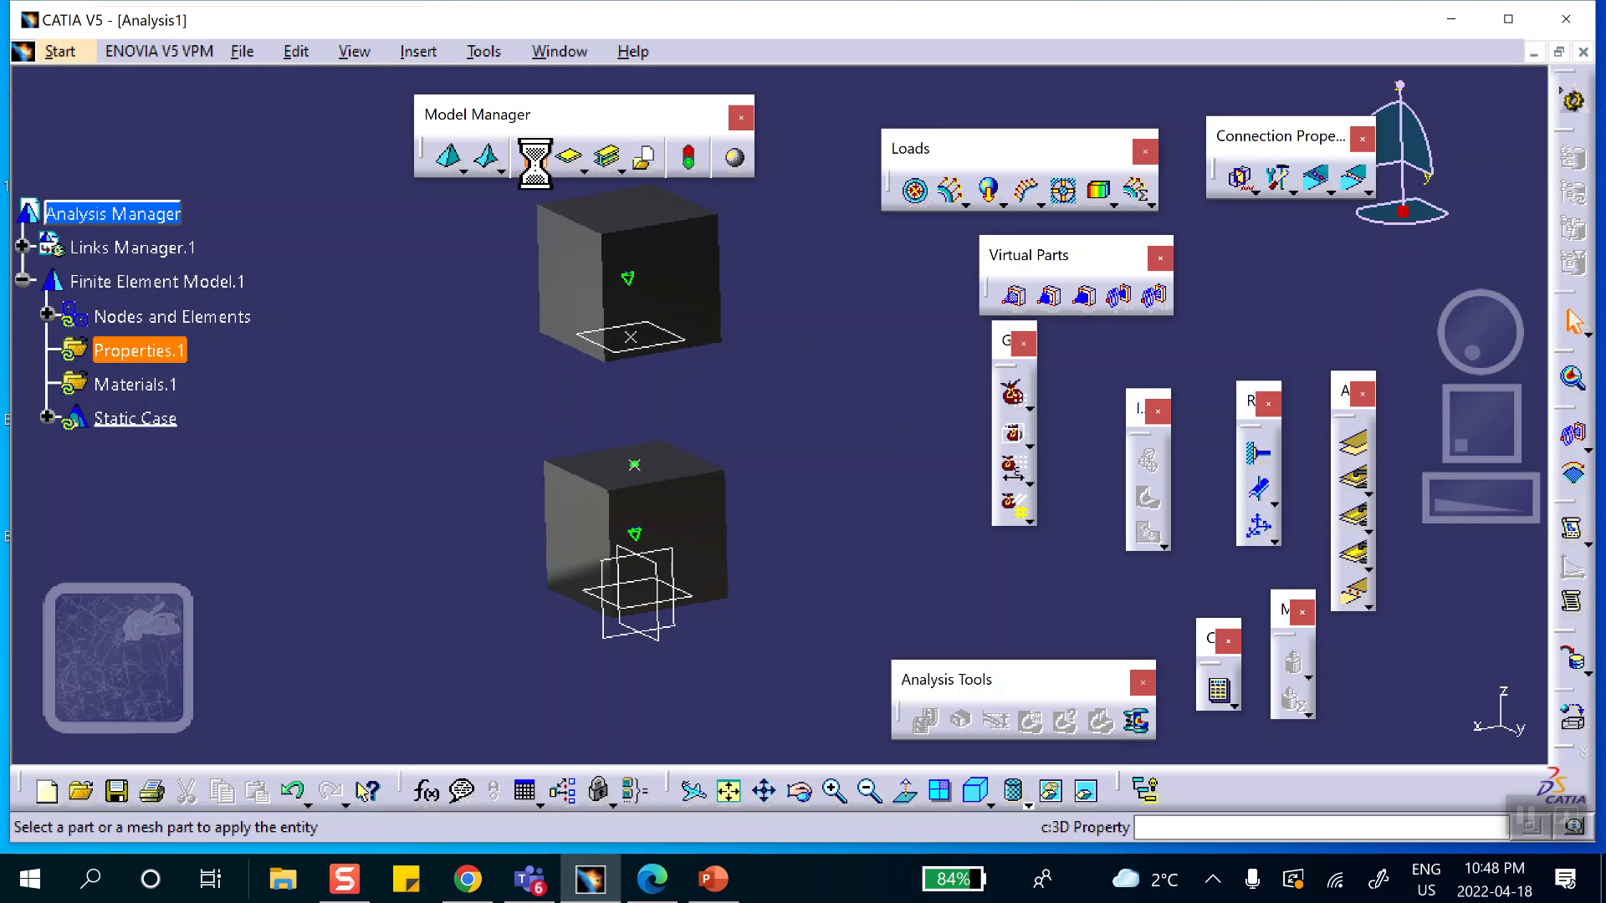
{"action": "left_click", "coordinate": [569, 531]}
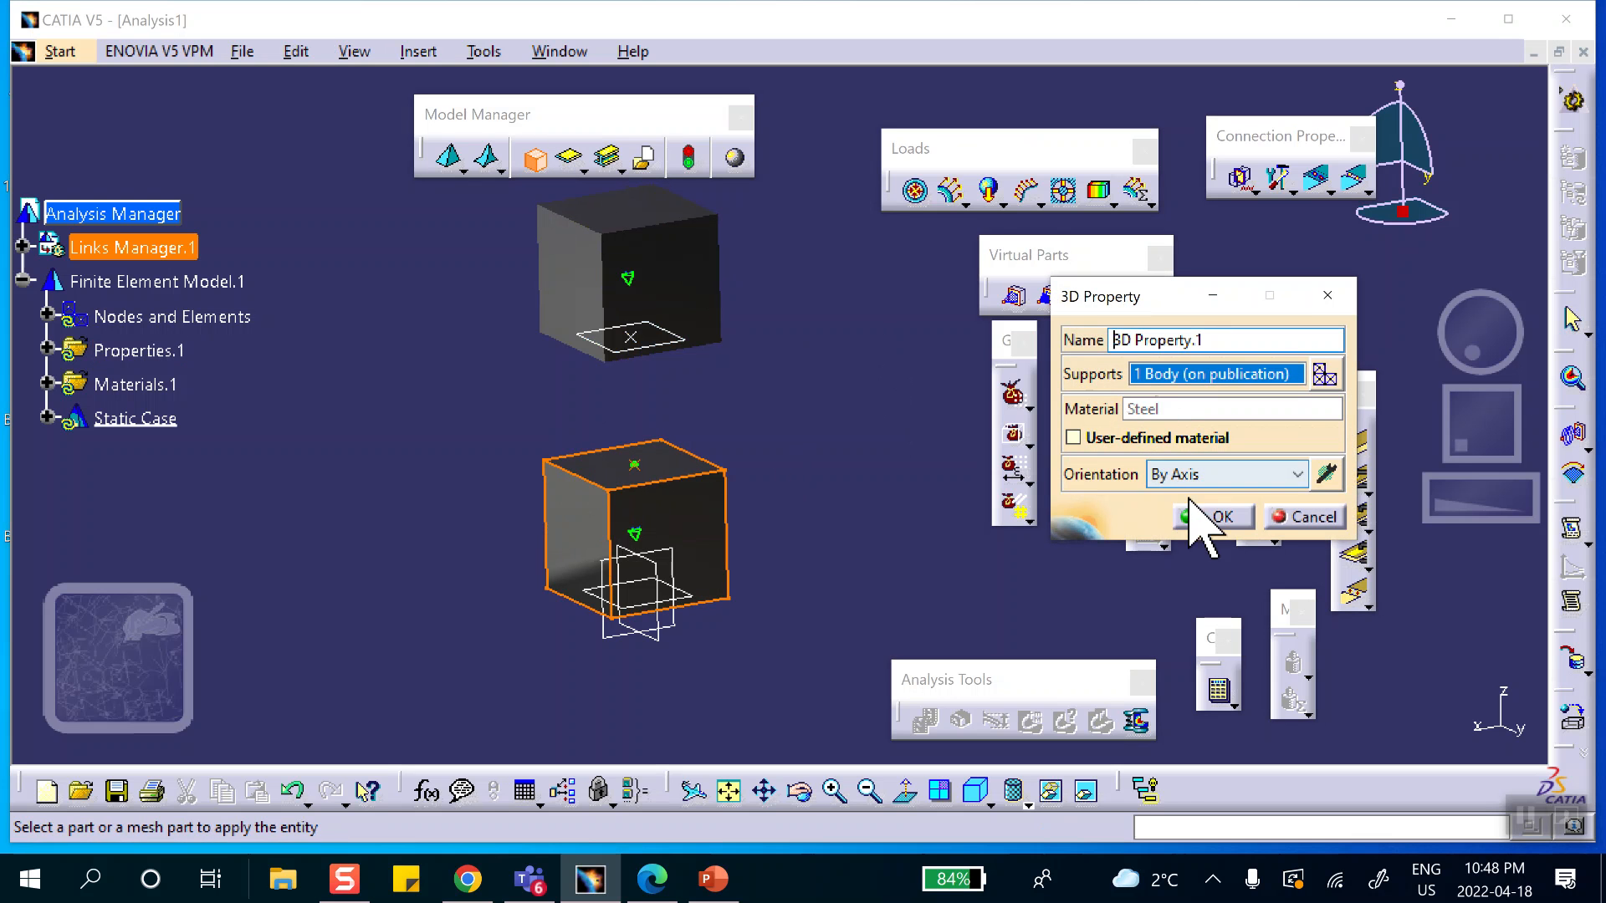
{"action": "left_click", "coordinate": [1204, 515]}
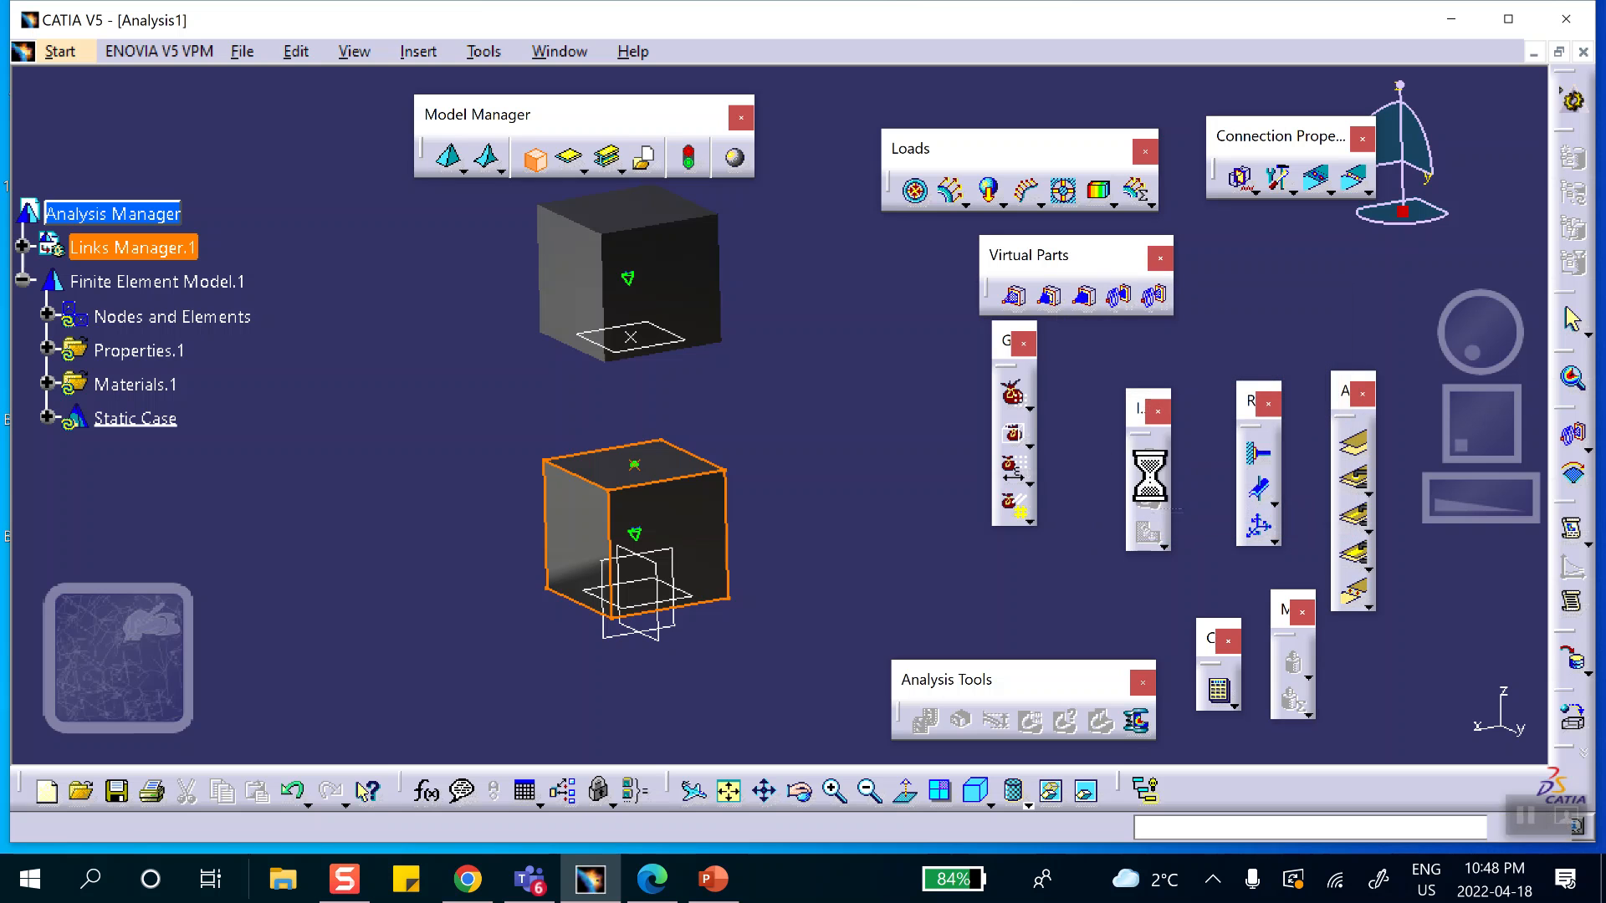
Assign a second 3D property to the upper cube, keeping Steel as its material.
{"action": "left_click", "coordinate": [535, 159]}
{"action": "left_click", "coordinate": [577, 288]}
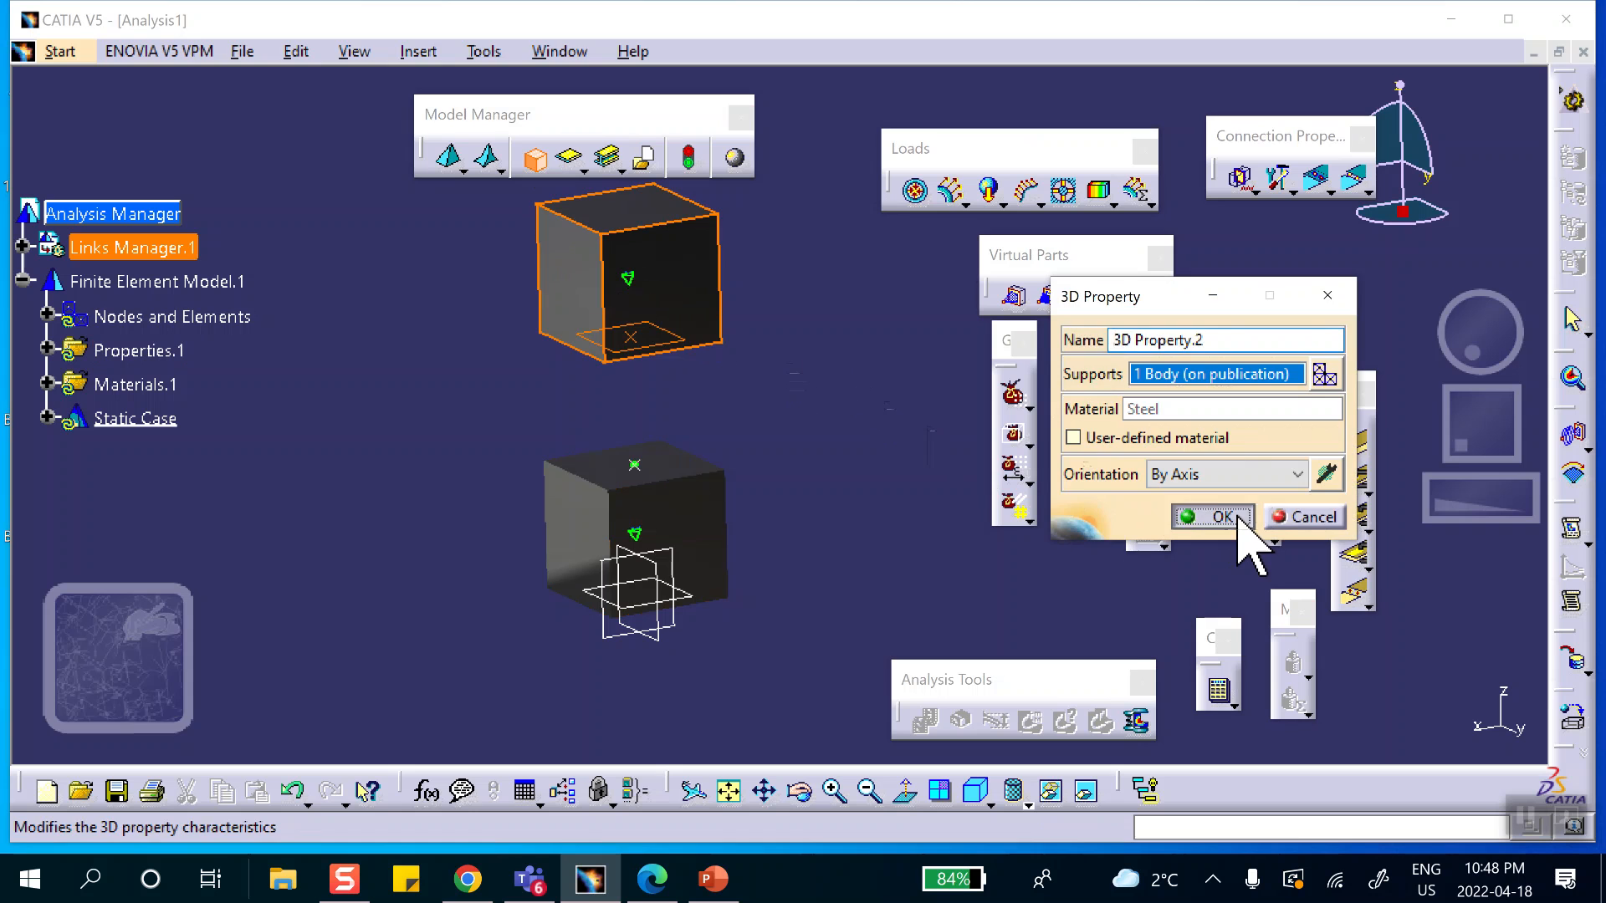
{"action": "left_click", "coordinate": [1238, 516]}
Create a General Analysis Connection from the point on the lower cube's top face to the point on the upper cube's bottom face.
{"action": "middle_click_drag", "start_coordinate": [834, 423], "coordinate": [746, 420]}
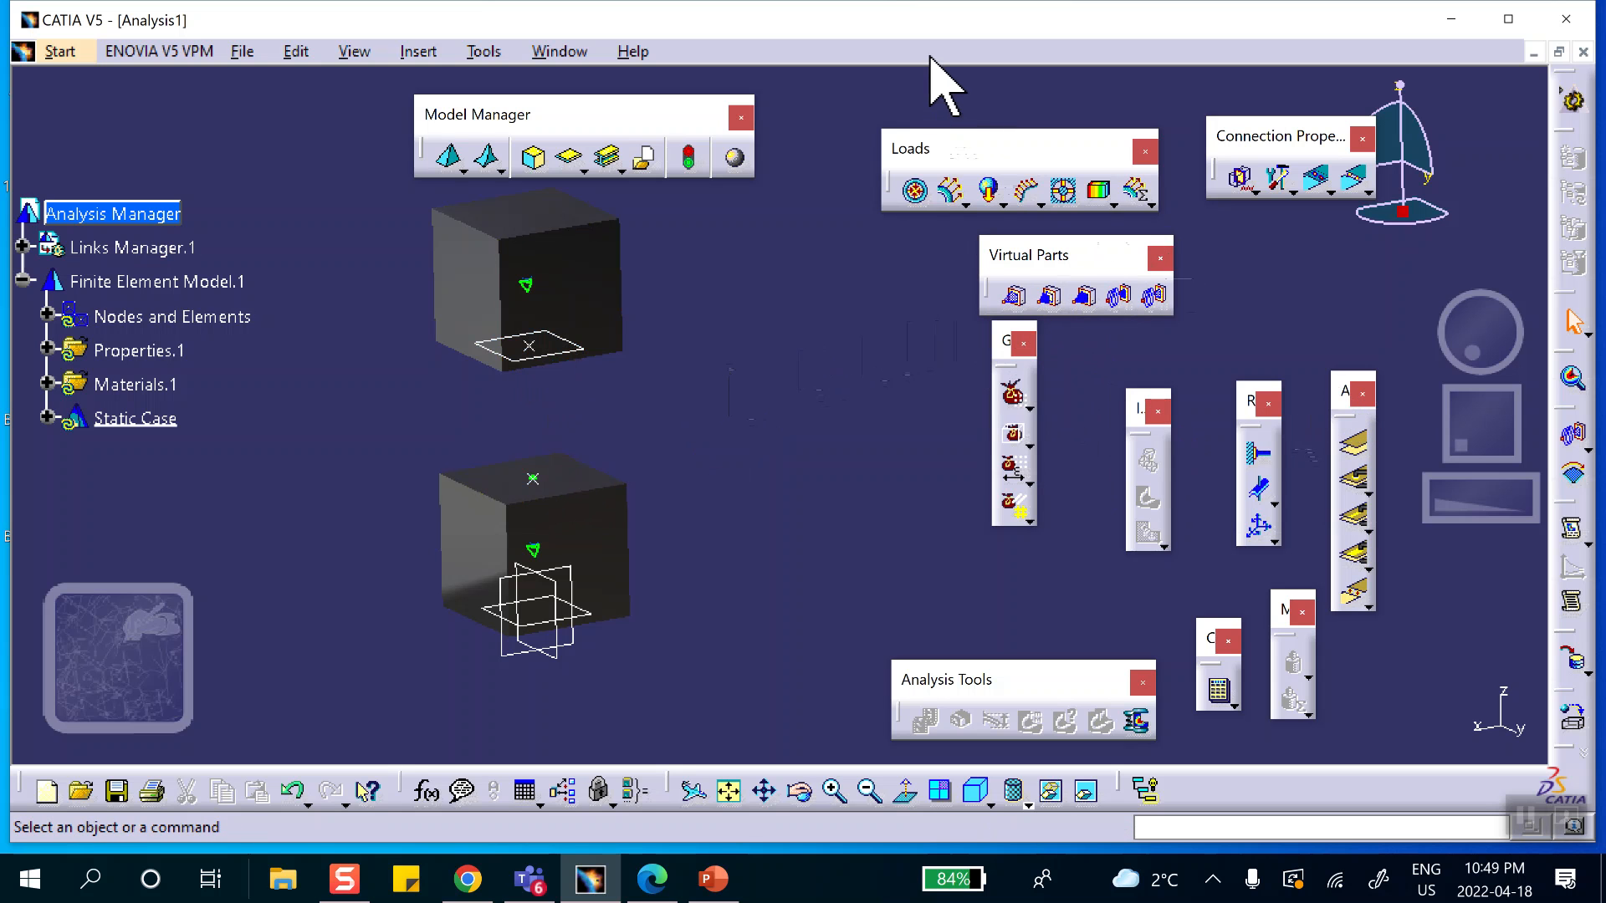
{"action": "left_click_drag", "start_coordinate": [943, 88], "coordinate": [922, 63]}
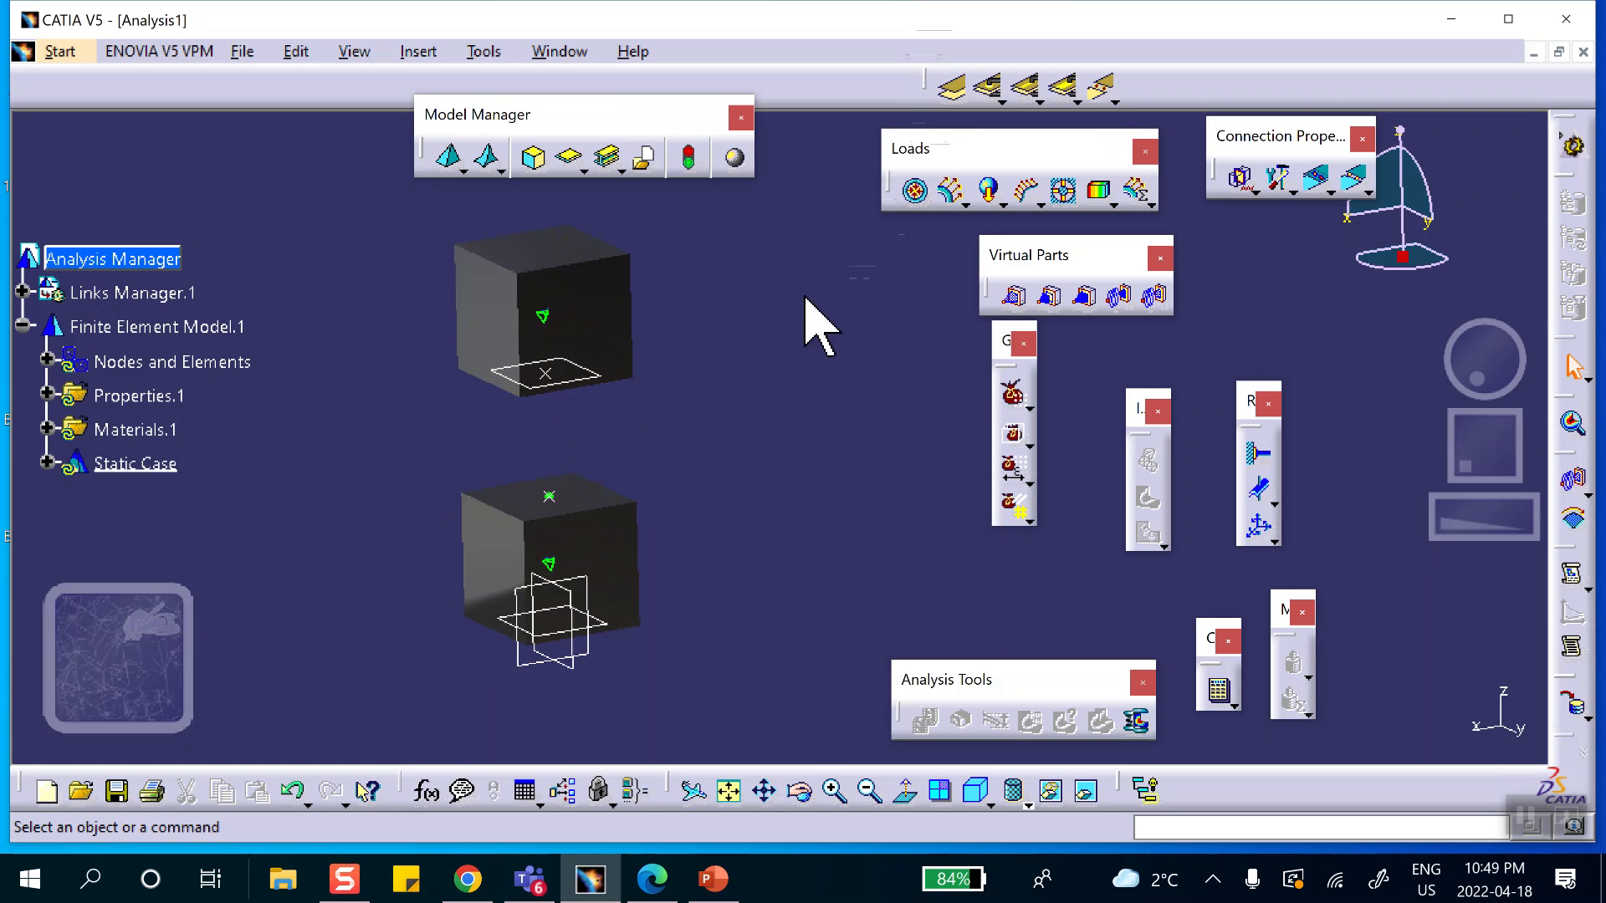
{"action": "left_click_drag", "start_coordinate": [805, 306], "coordinate": [852, 330]}
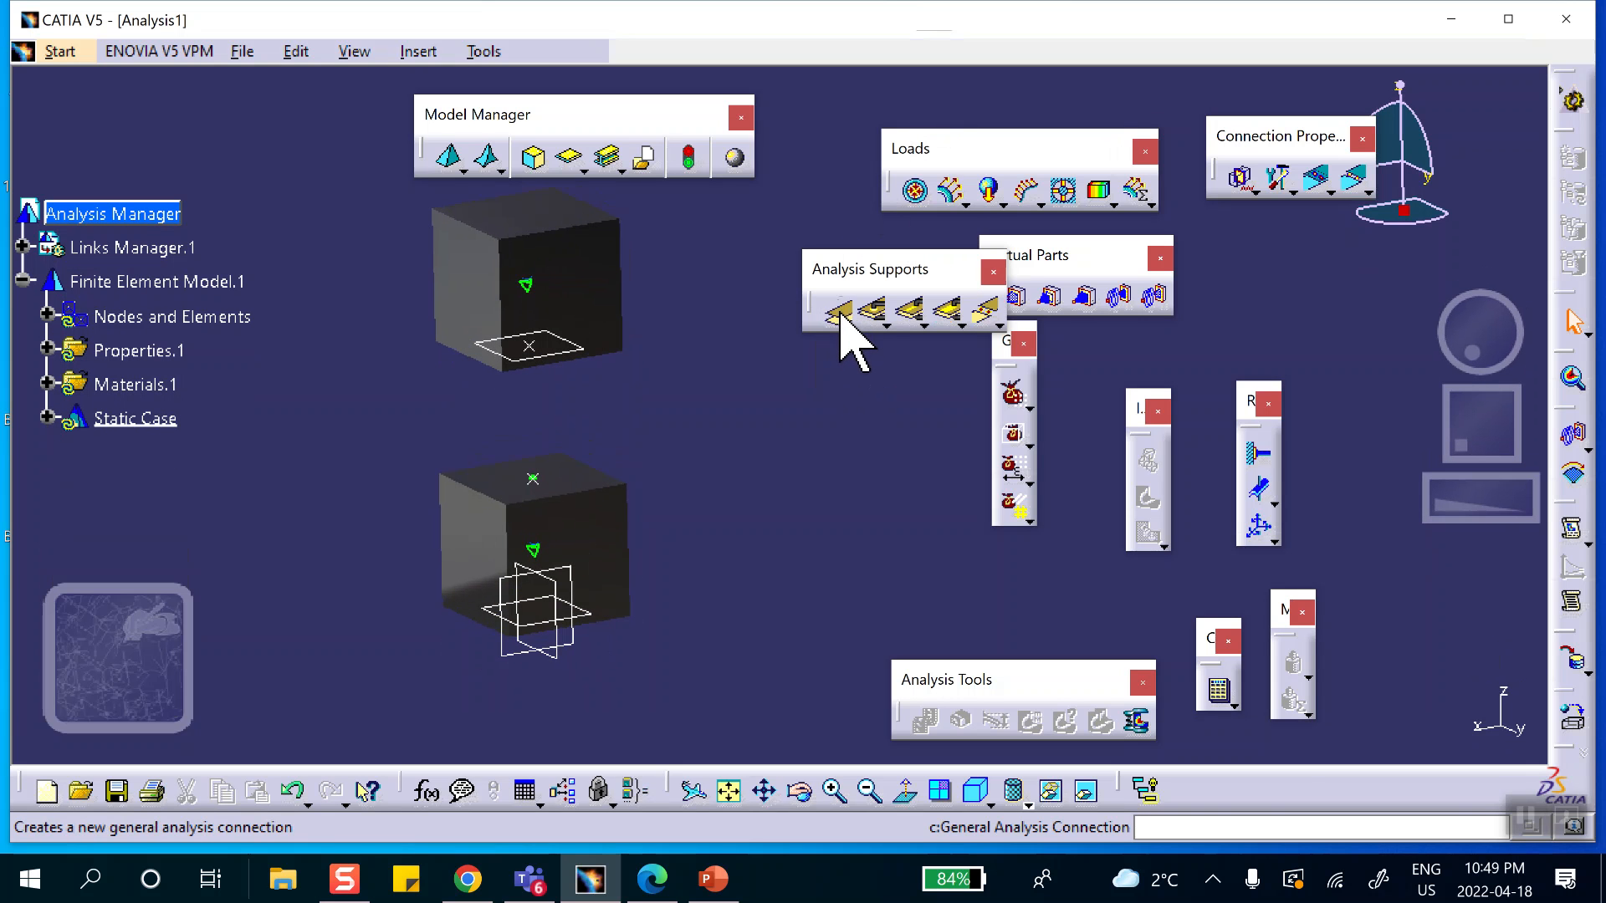
{"action": "left_click", "coordinate": [838, 313]}
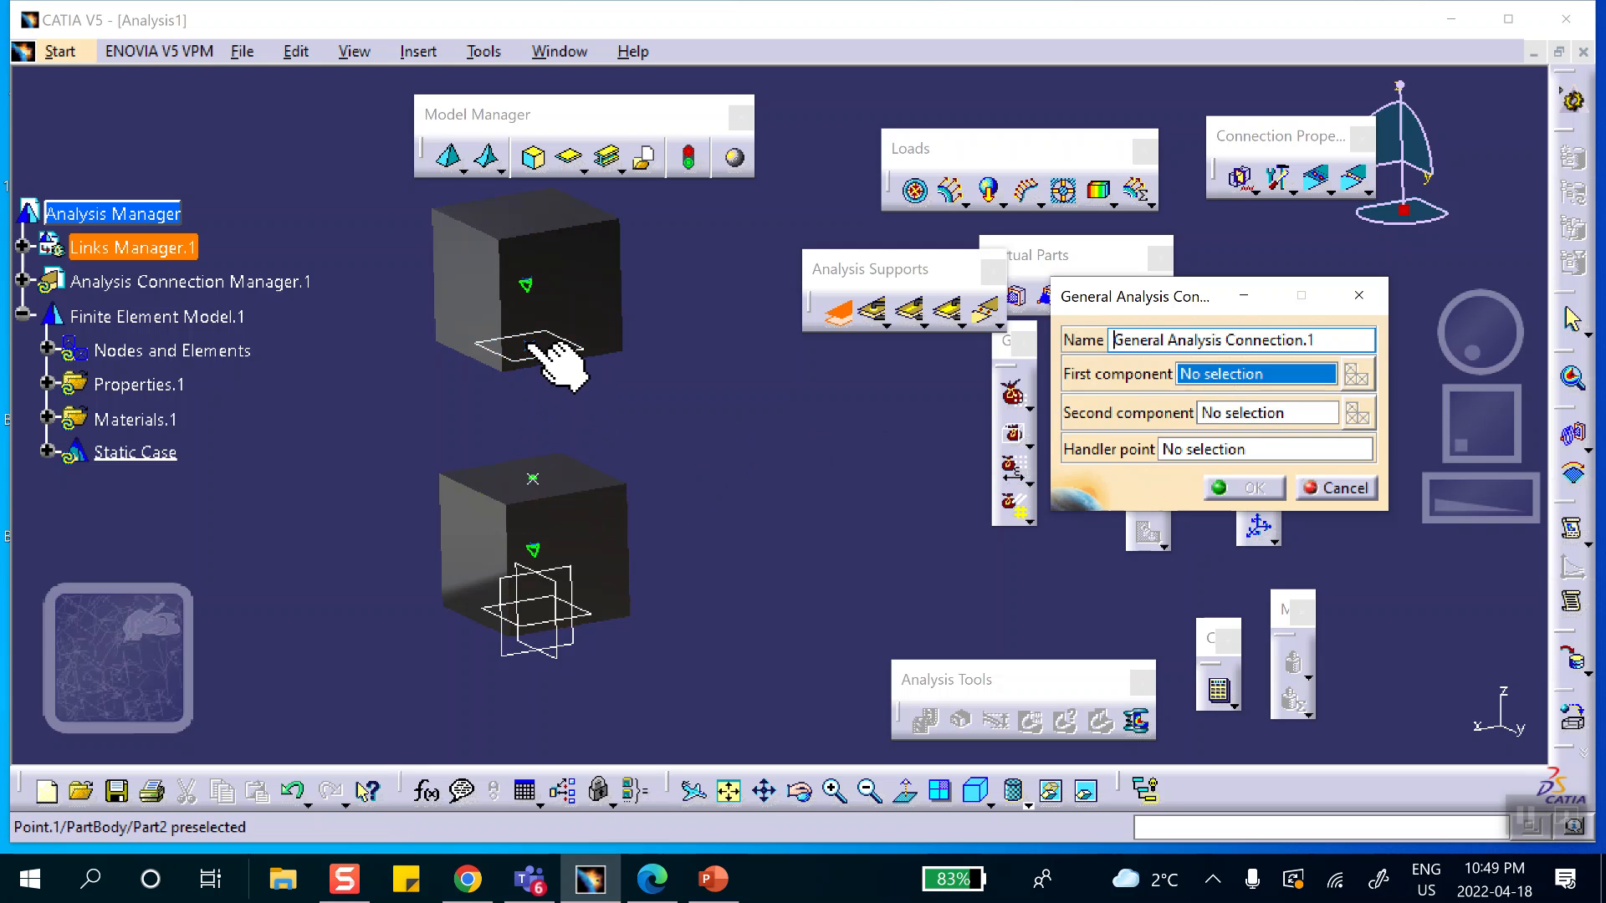
{"action": "left_click", "coordinate": [532, 480]}
{"action": "left_click", "coordinate": [1225, 414]}
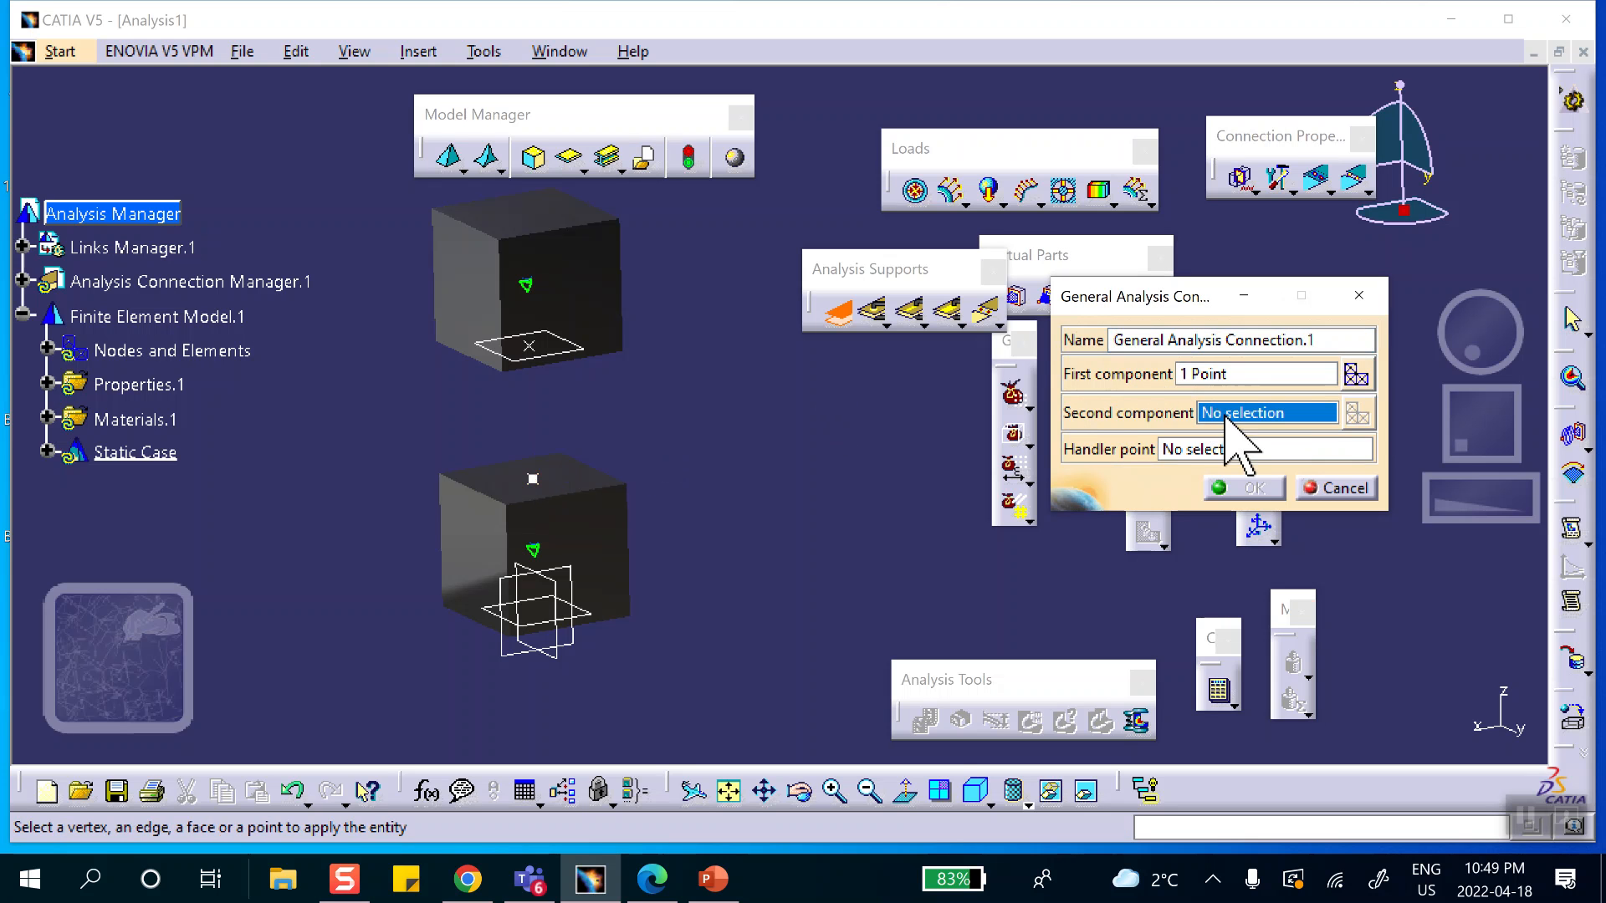
{"action": "left_click", "coordinate": [530, 347]}
{"action": "left_click", "coordinate": [1254, 489]}
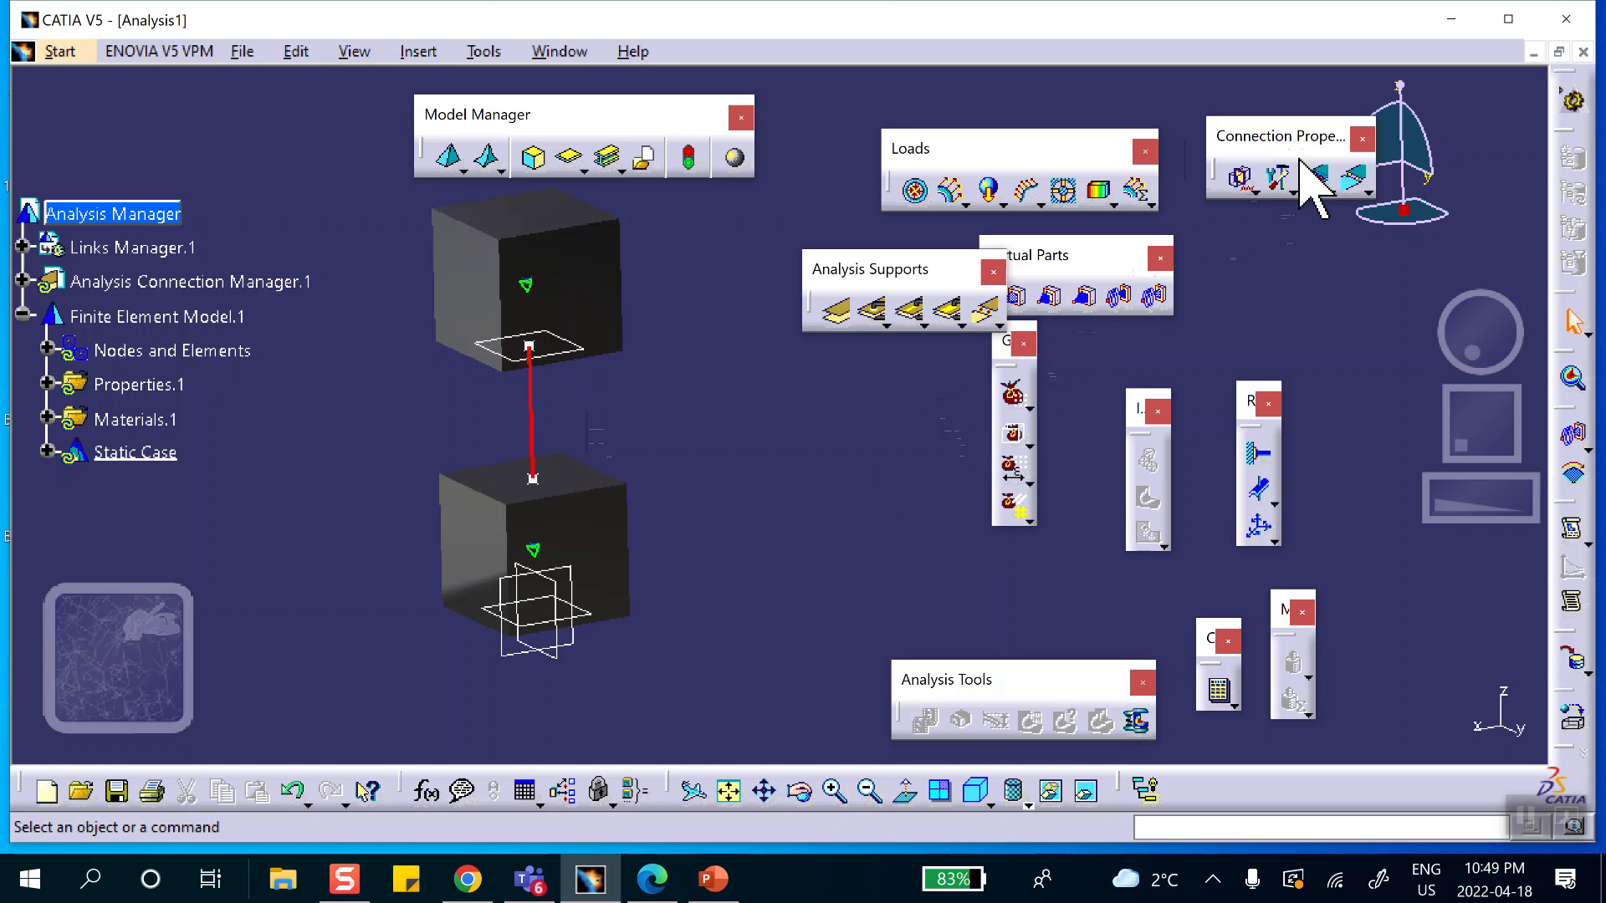
Start a User-defined Distant Connection Property with a Rigid-Spring-Rigid middle and apply it to the analysis connection between the two cubes.
{"action": "left_click", "coordinate": [1293, 192]}
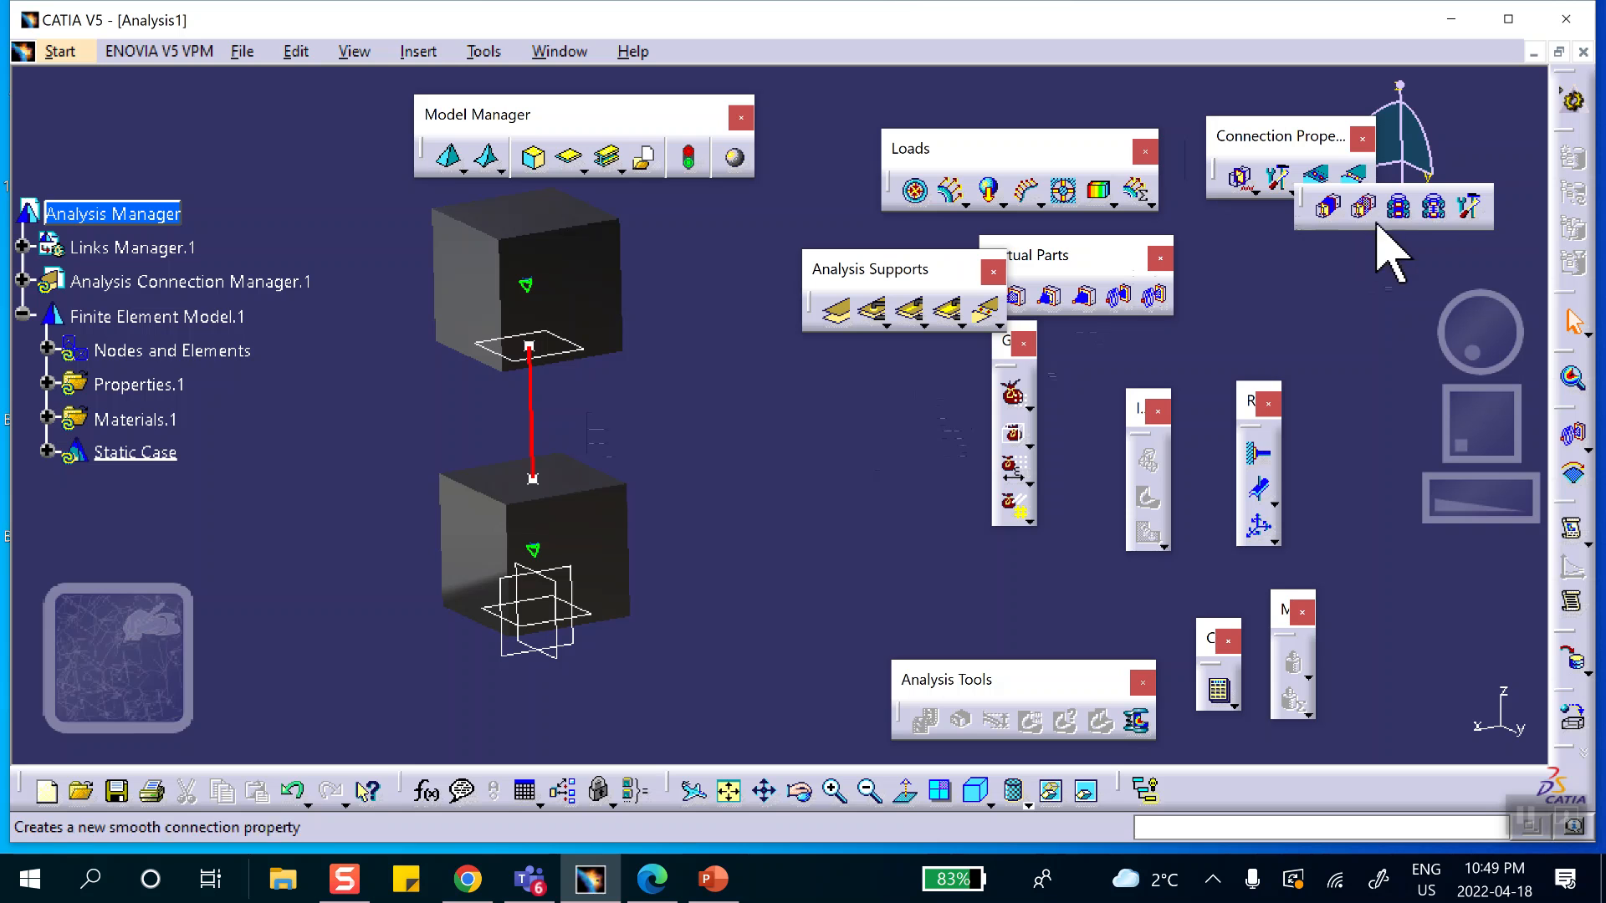
{"action": "left_click", "coordinate": [1470, 209]}
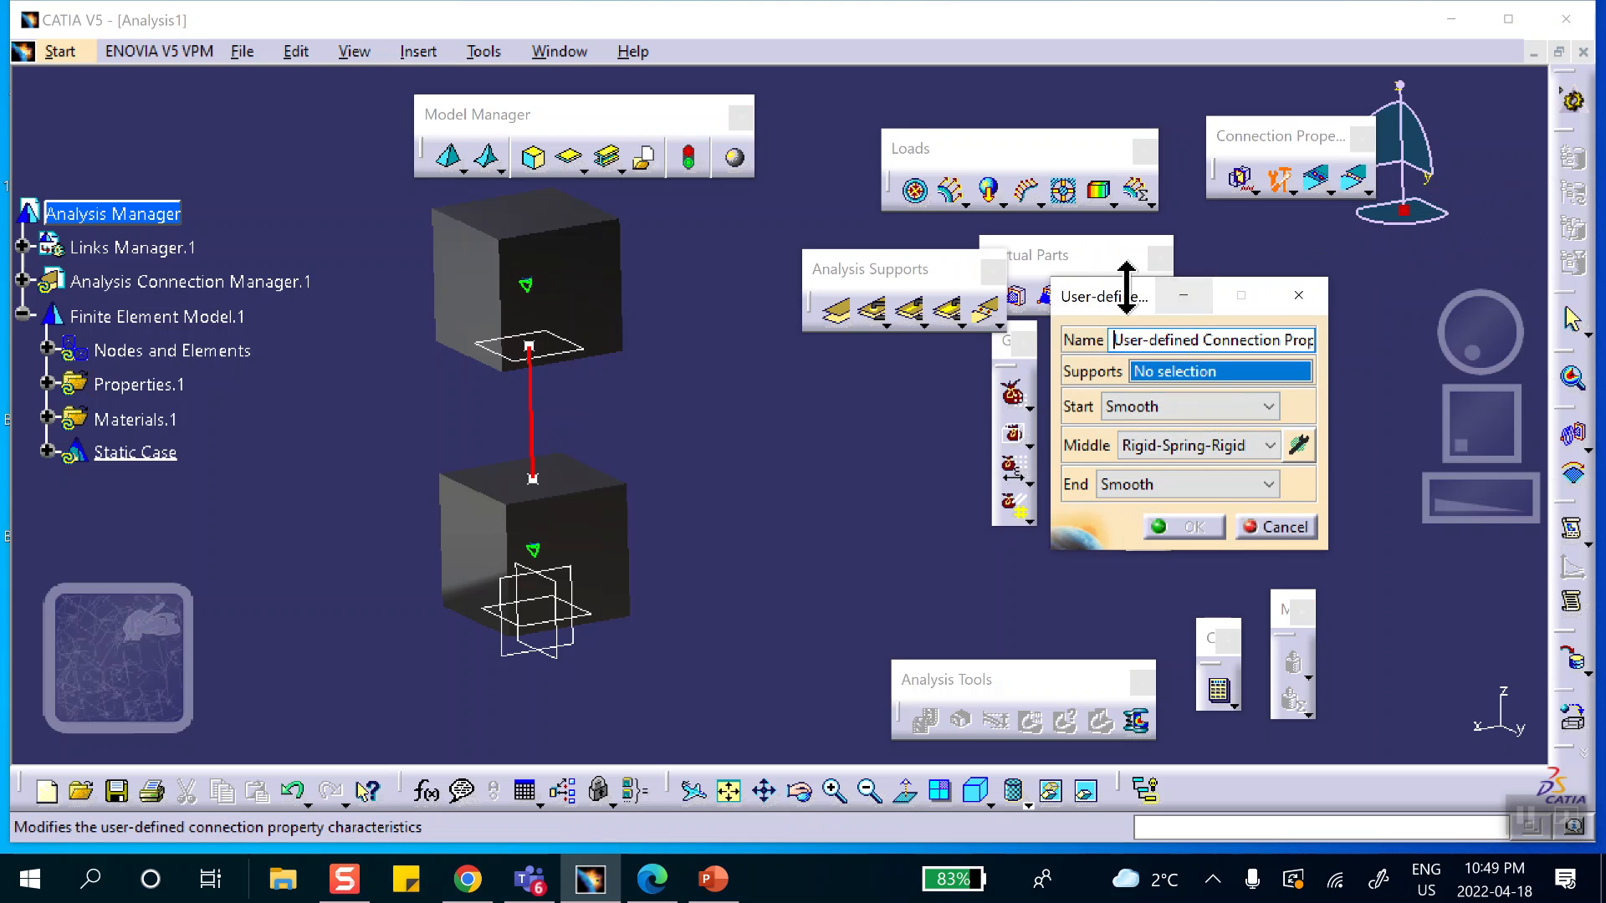
{"action": "left_click_drag", "start_coordinate": [1125, 301], "coordinate": [1044, 231]}
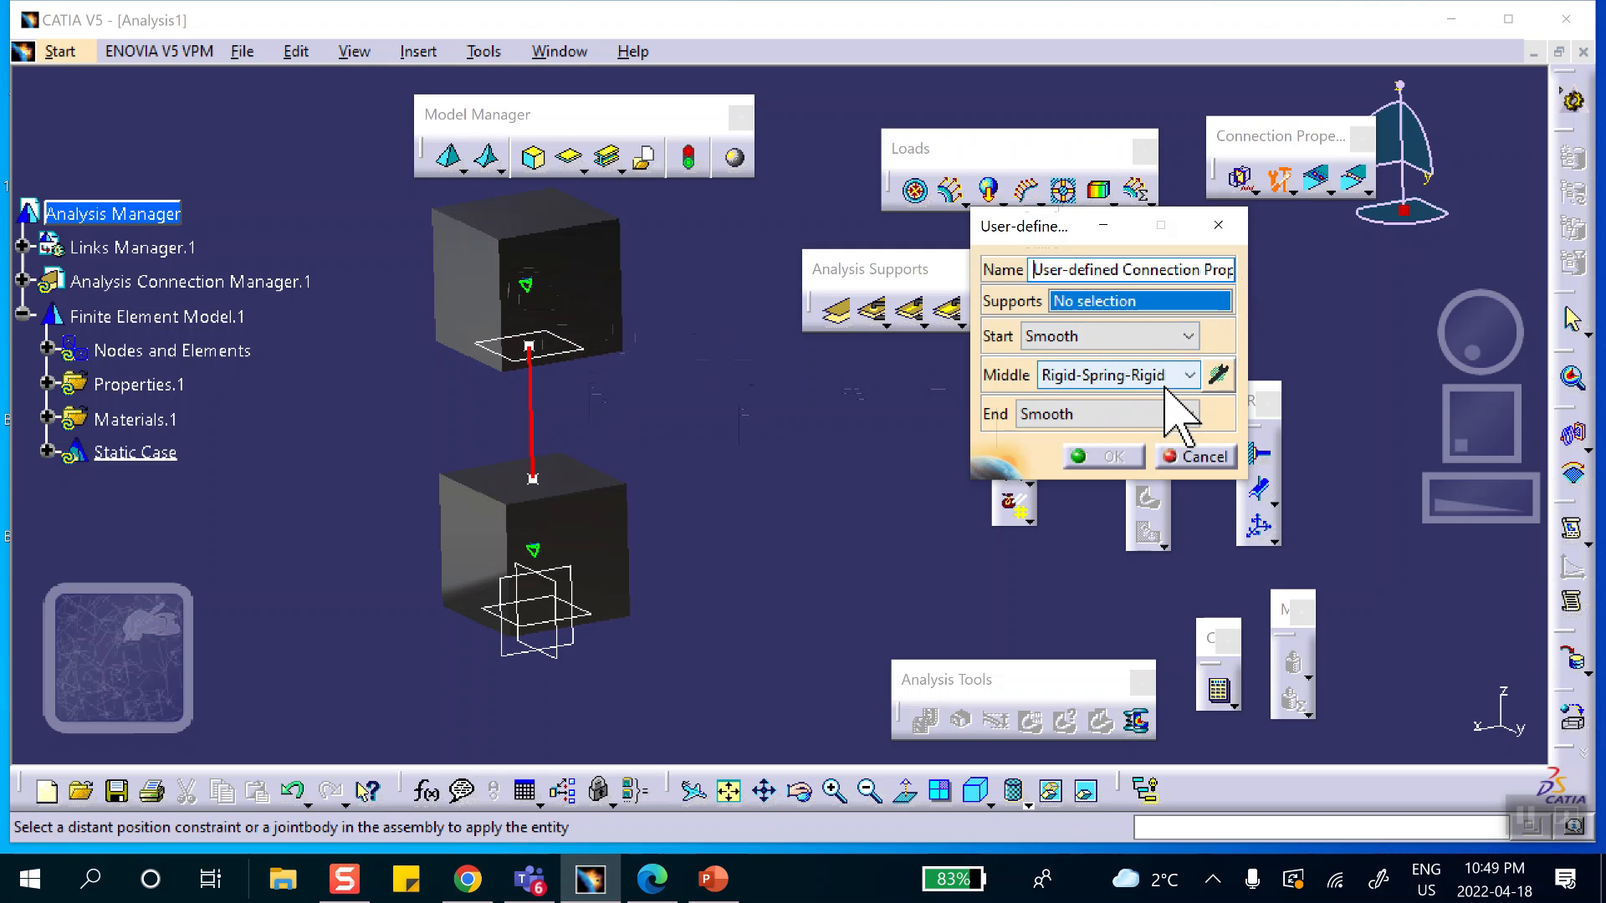
{"action": "left_click", "coordinate": [1218, 375]}
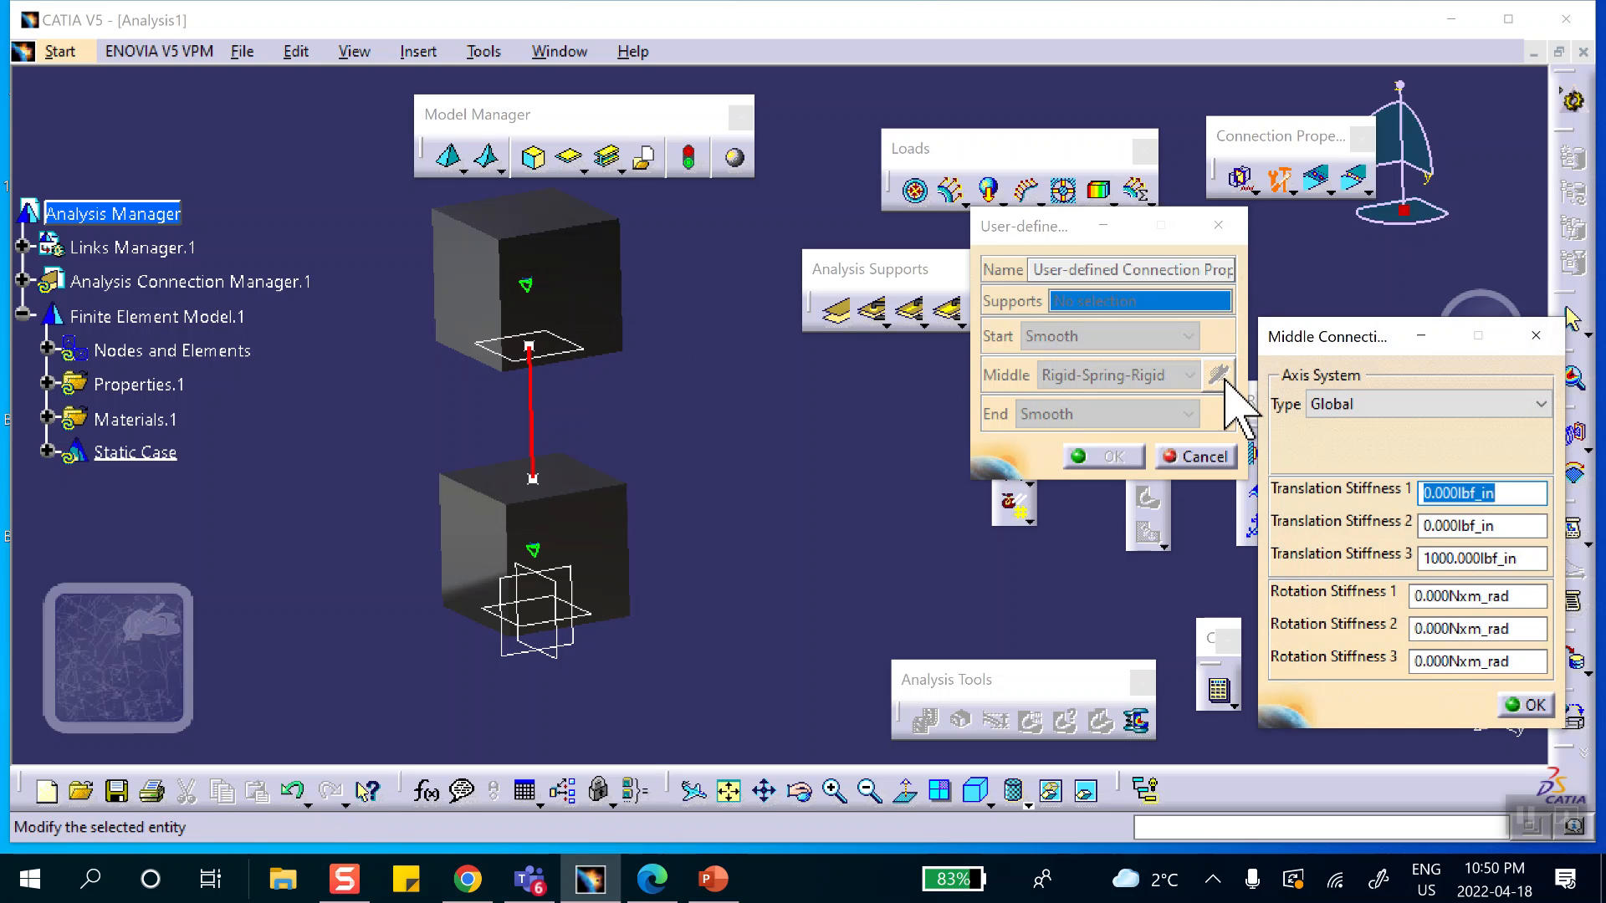
{"action": "left_click", "coordinate": [1524, 705]}
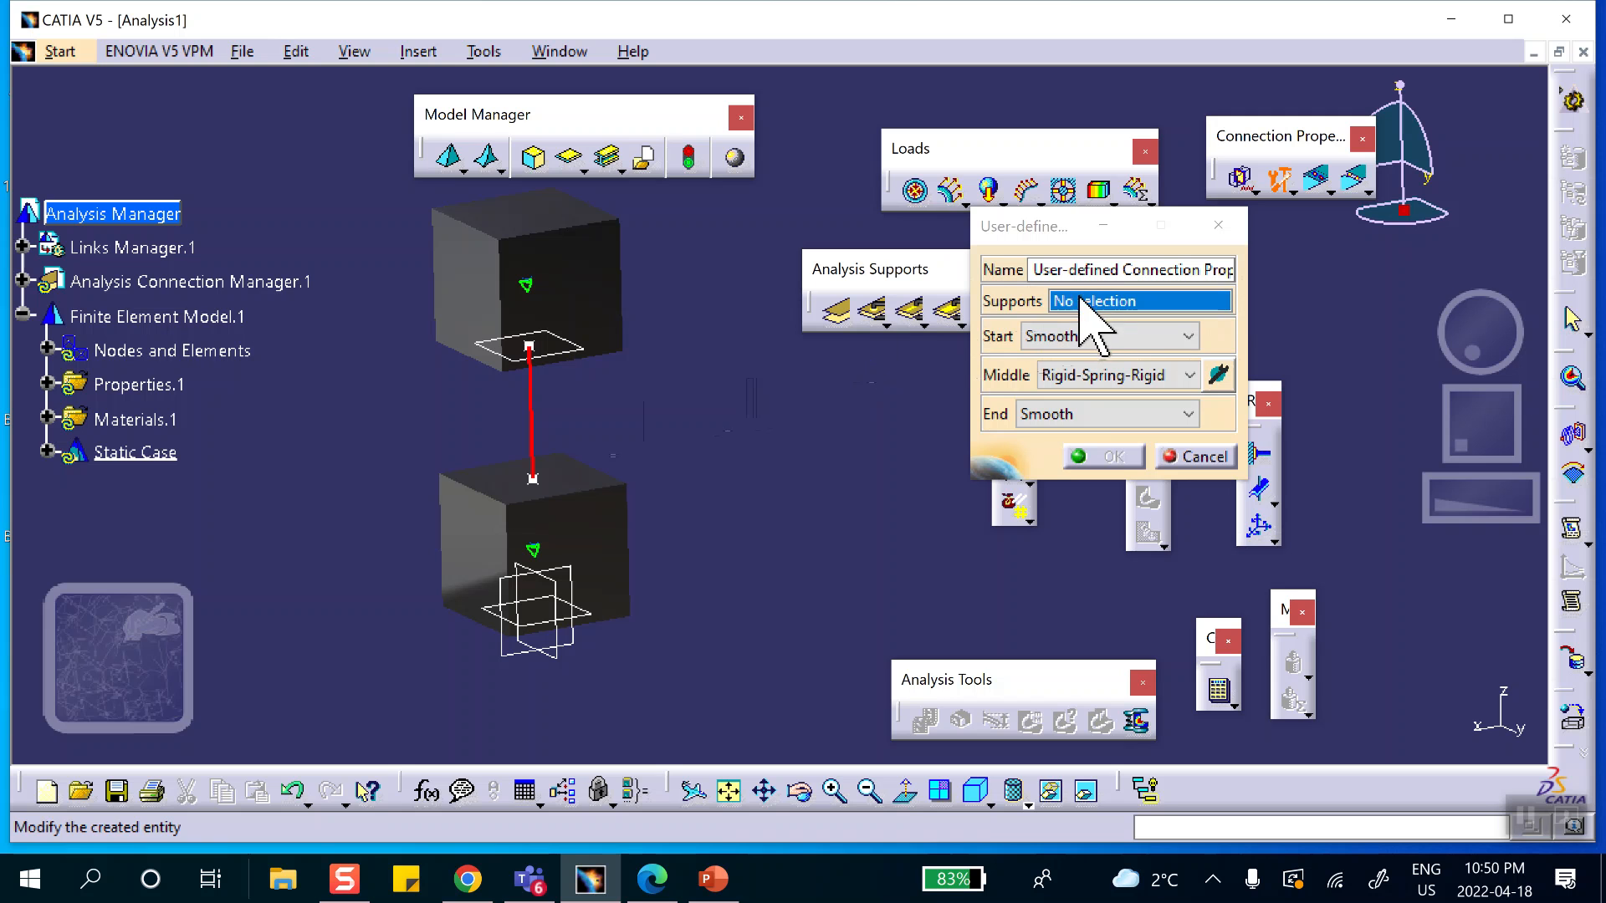
{"action": "left_click", "coordinate": [535, 435]}
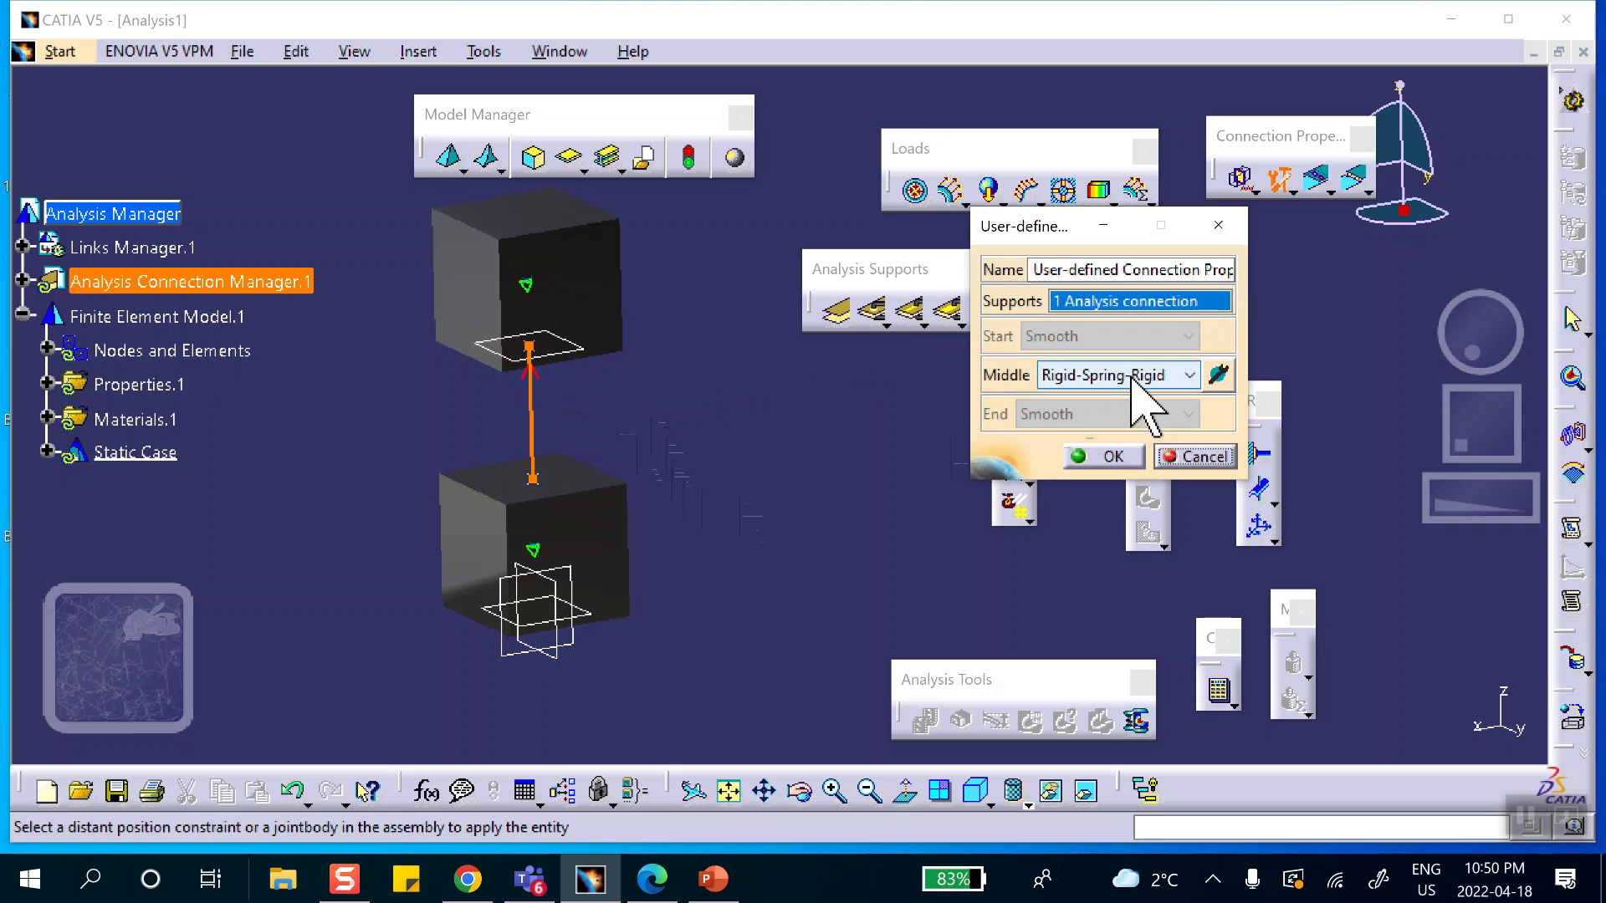
Check the spring stiffness against the problem slide, keep Translation Stiffness 3 at 1000 lbf_in and accept the Rigid-Spring-Rigid connection property.
{"action": "left_click", "coordinate": [1186, 377]}
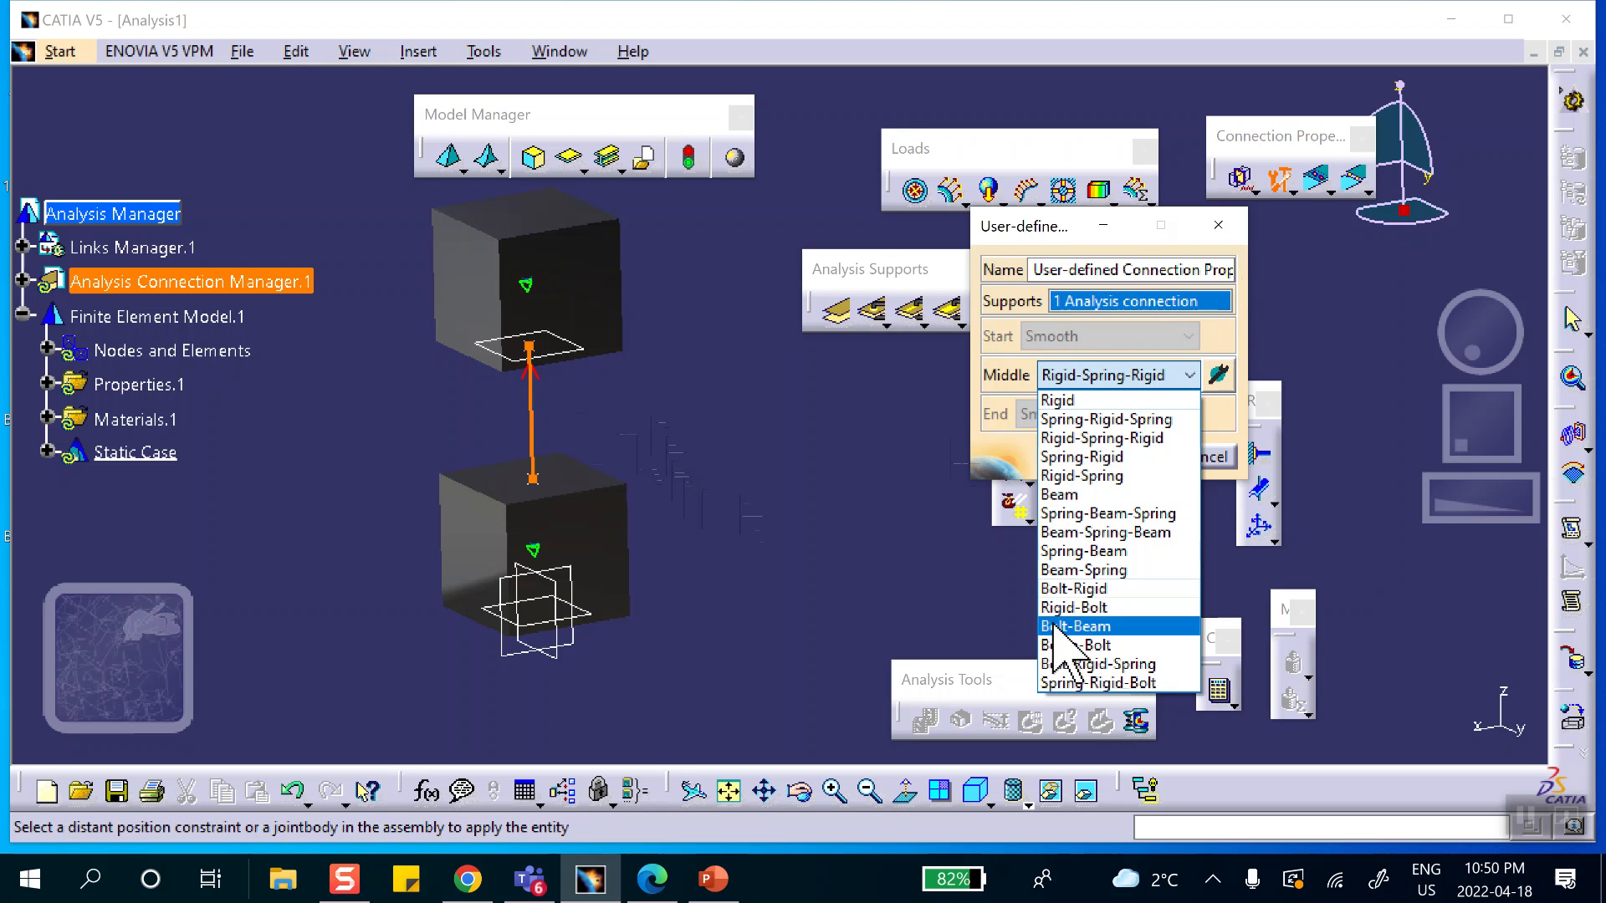
{"action": "left_click", "coordinate": [796, 575]}
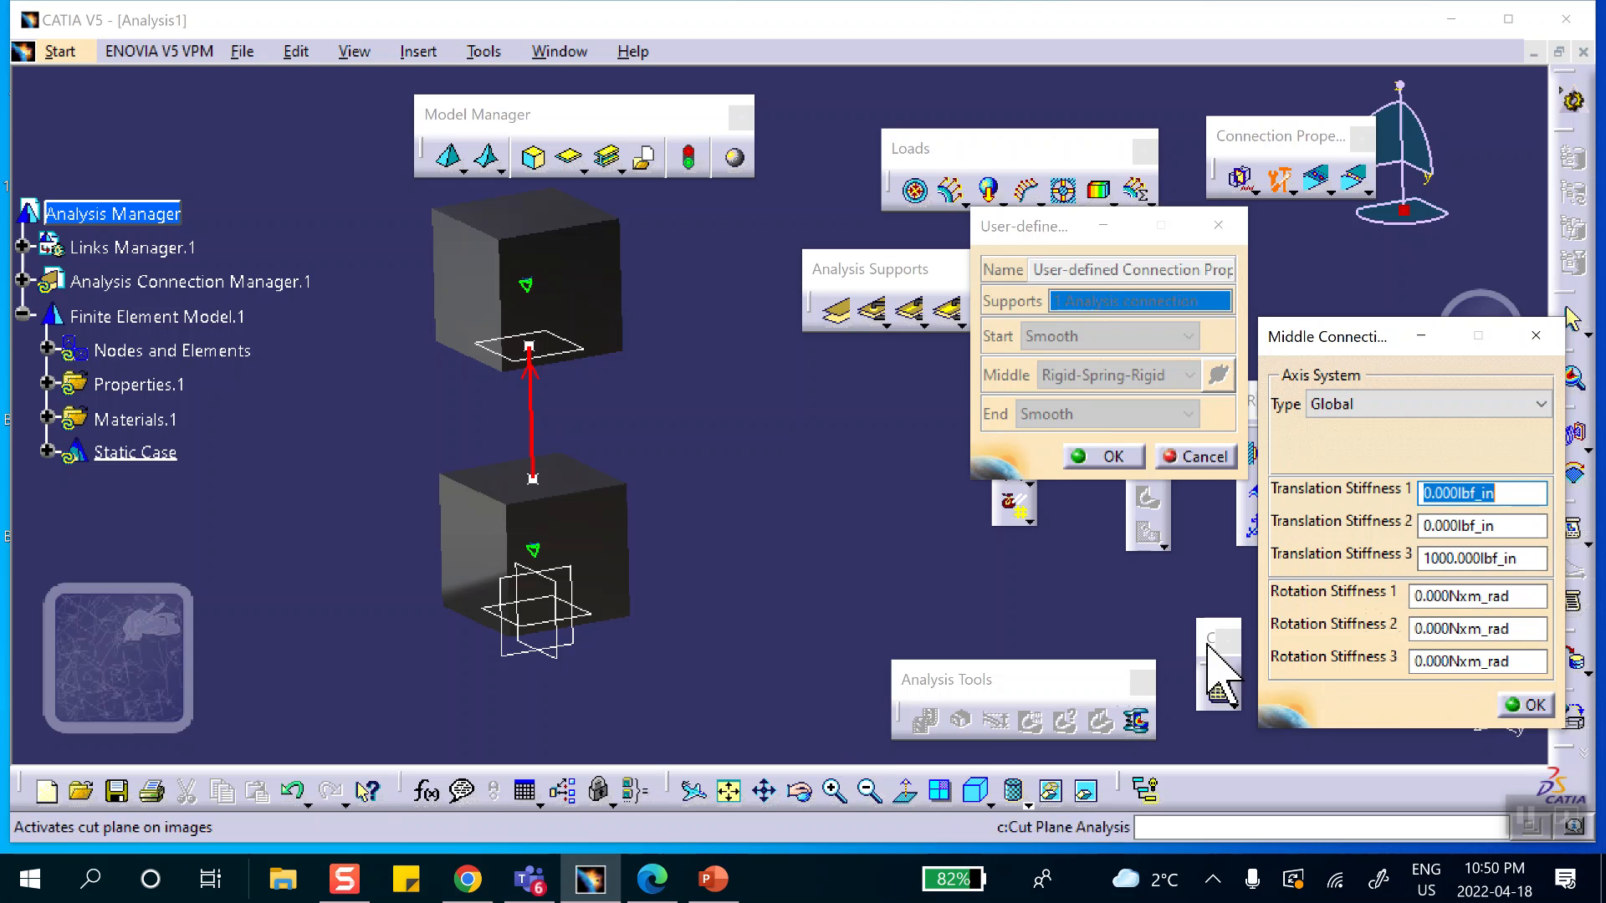
{"action": "left_click", "coordinate": [711, 878]}
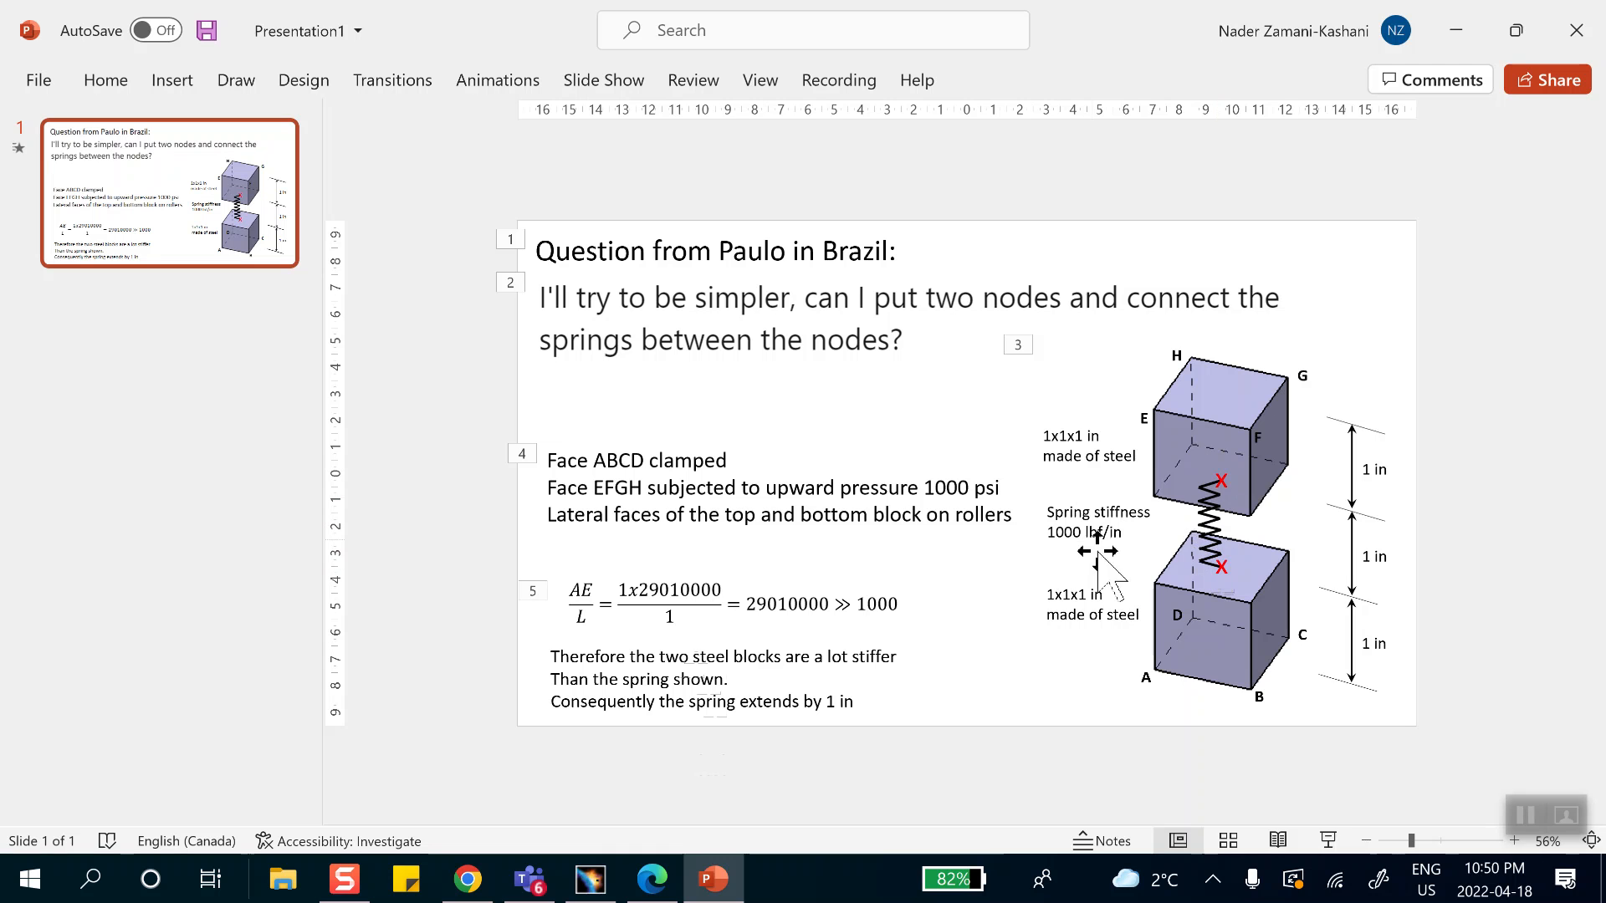
{"action": "left_click", "coordinate": [1456, 32]}
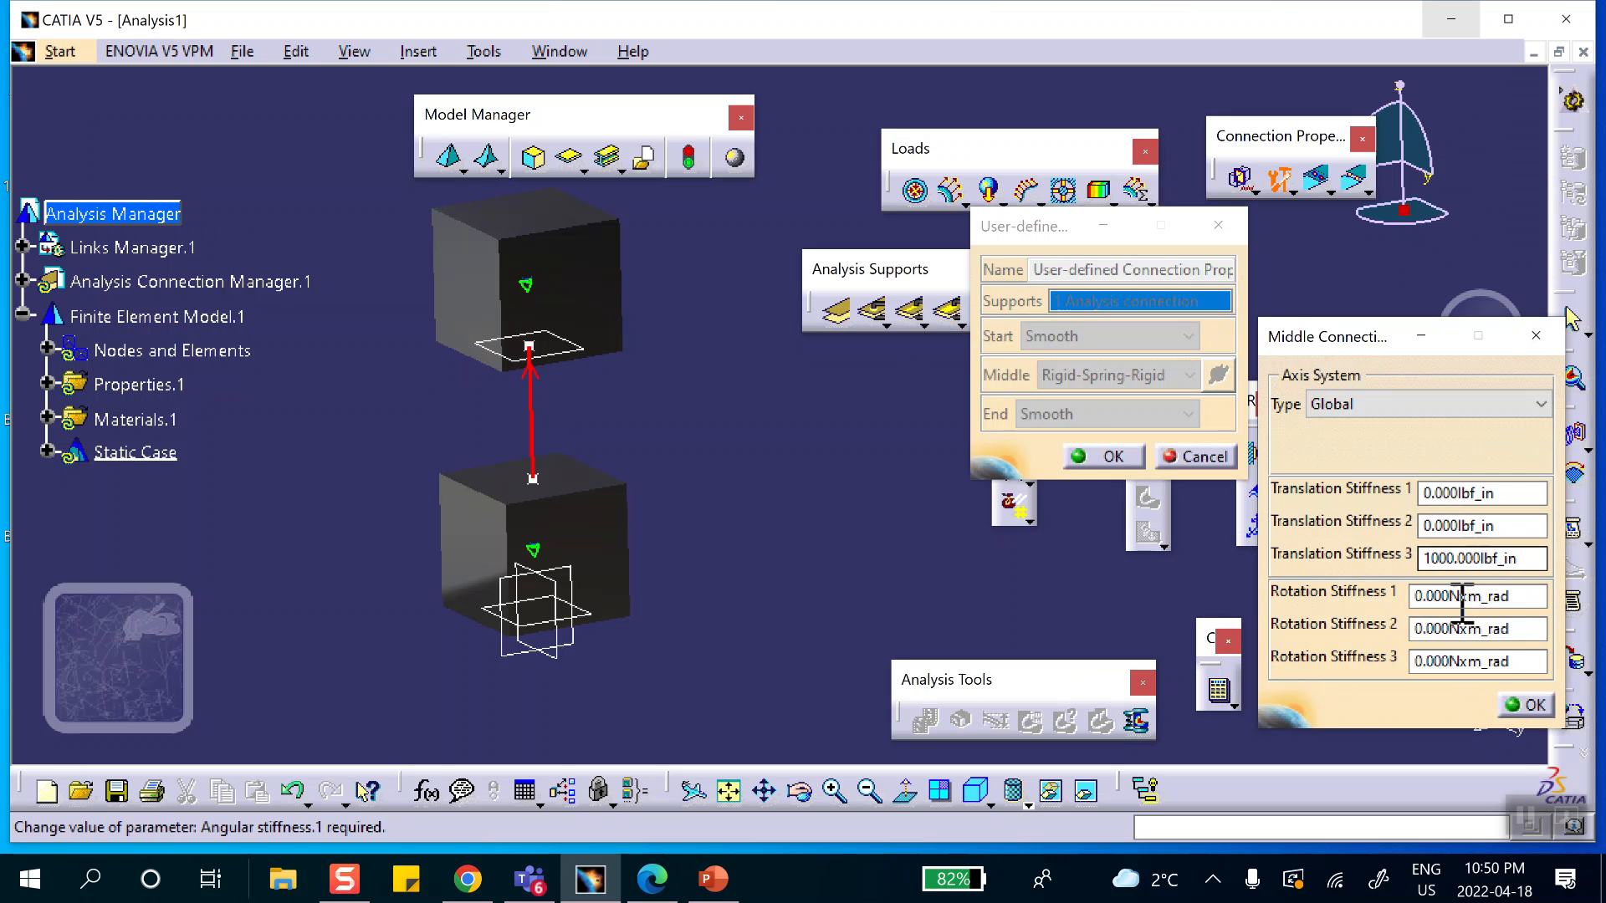
{"action": "left_click", "coordinate": [1526, 704]}
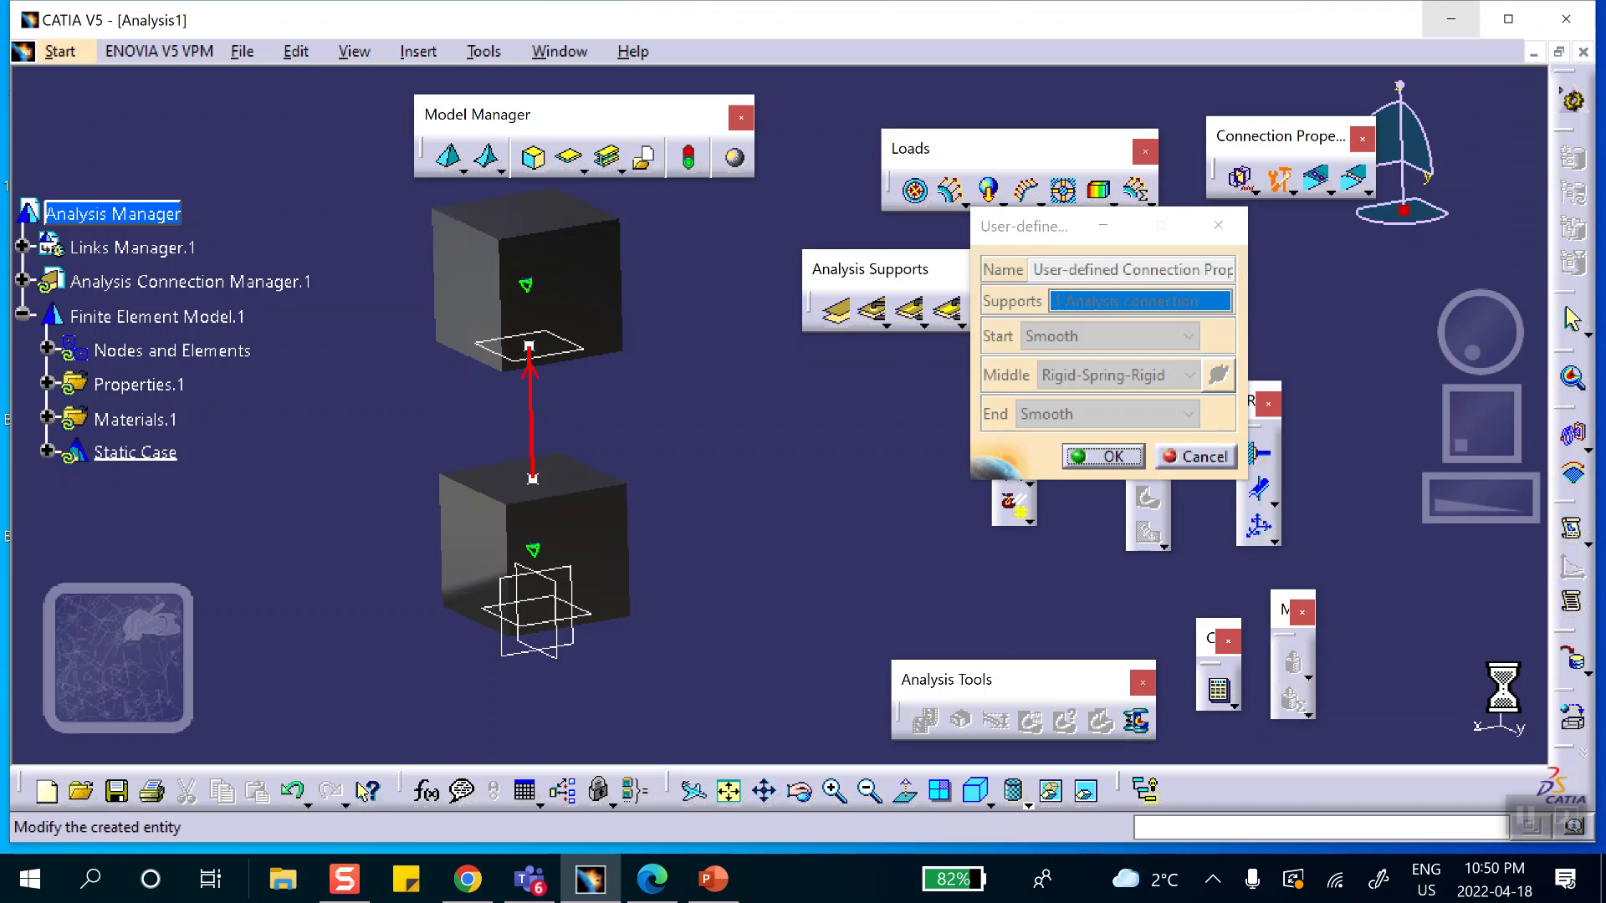
{"action": "left_click", "coordinate": [1106, 457]}
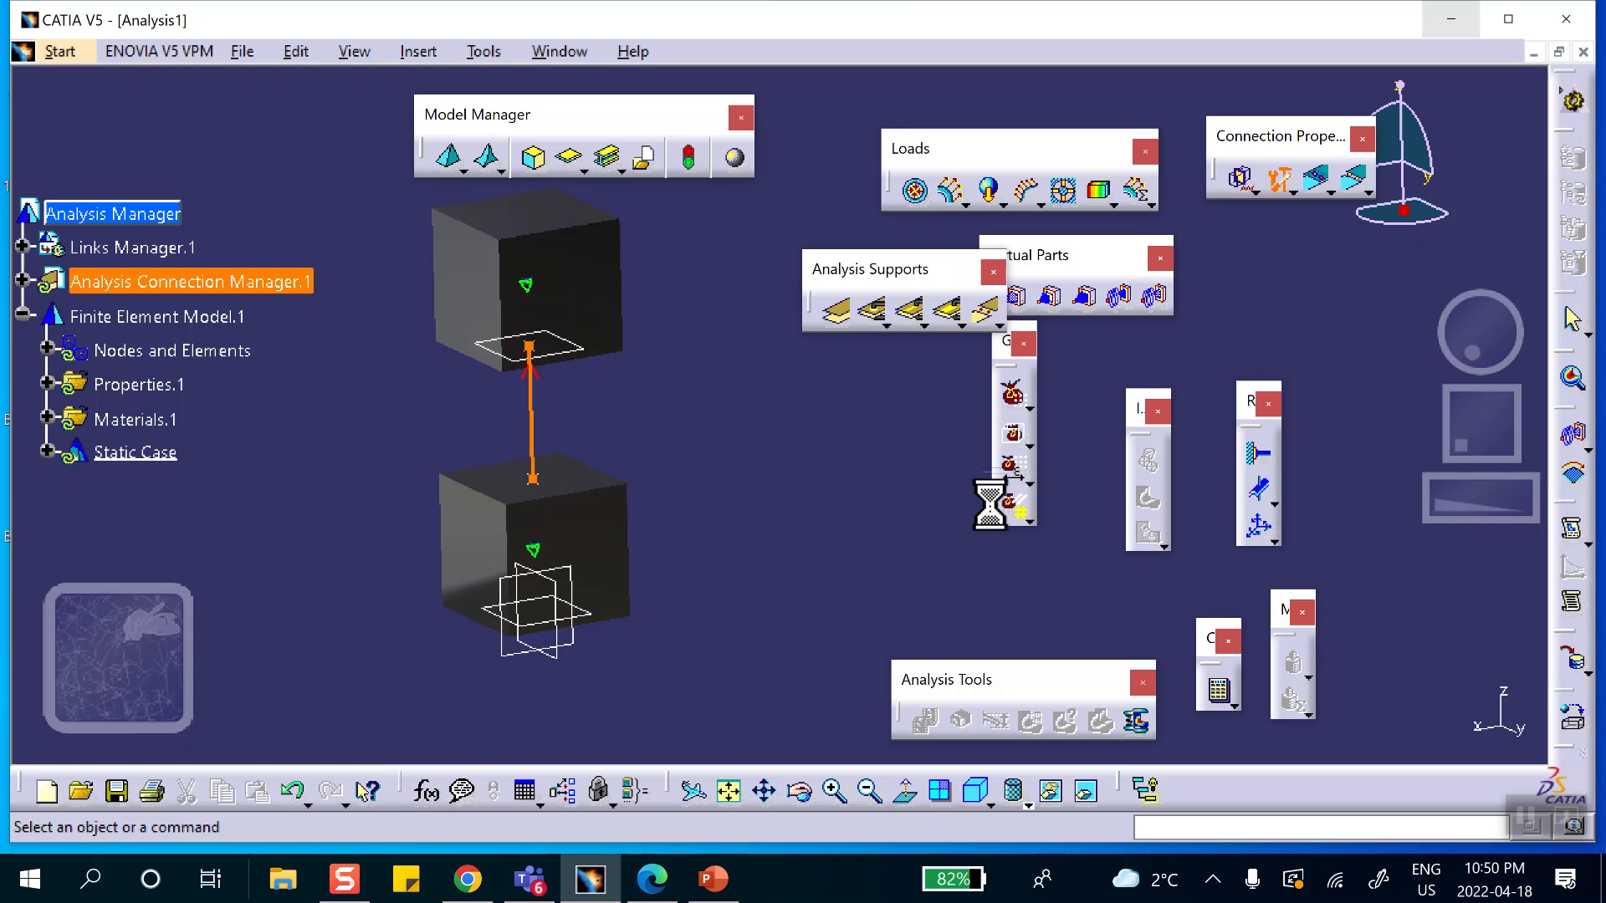
Clamp the bottom face of the lower cube.
{"action": "middle_click_drag", "start_coordinate": [754, 538], "coordinate": [878, 351]}
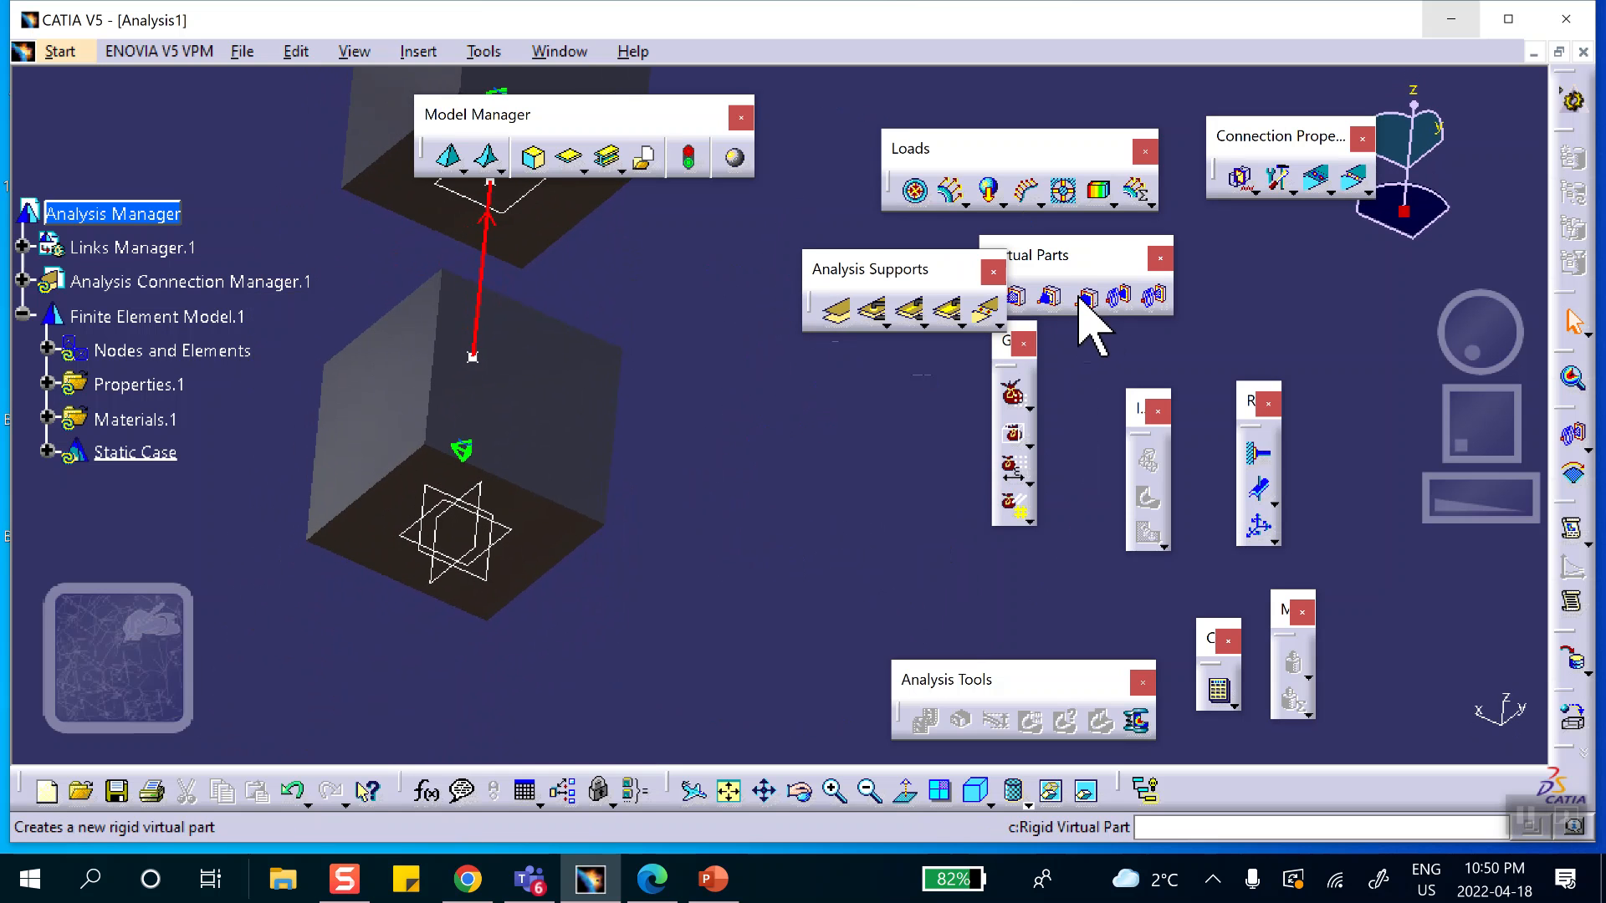
{"action": "left_click", "coordinate": [1259, 454]}
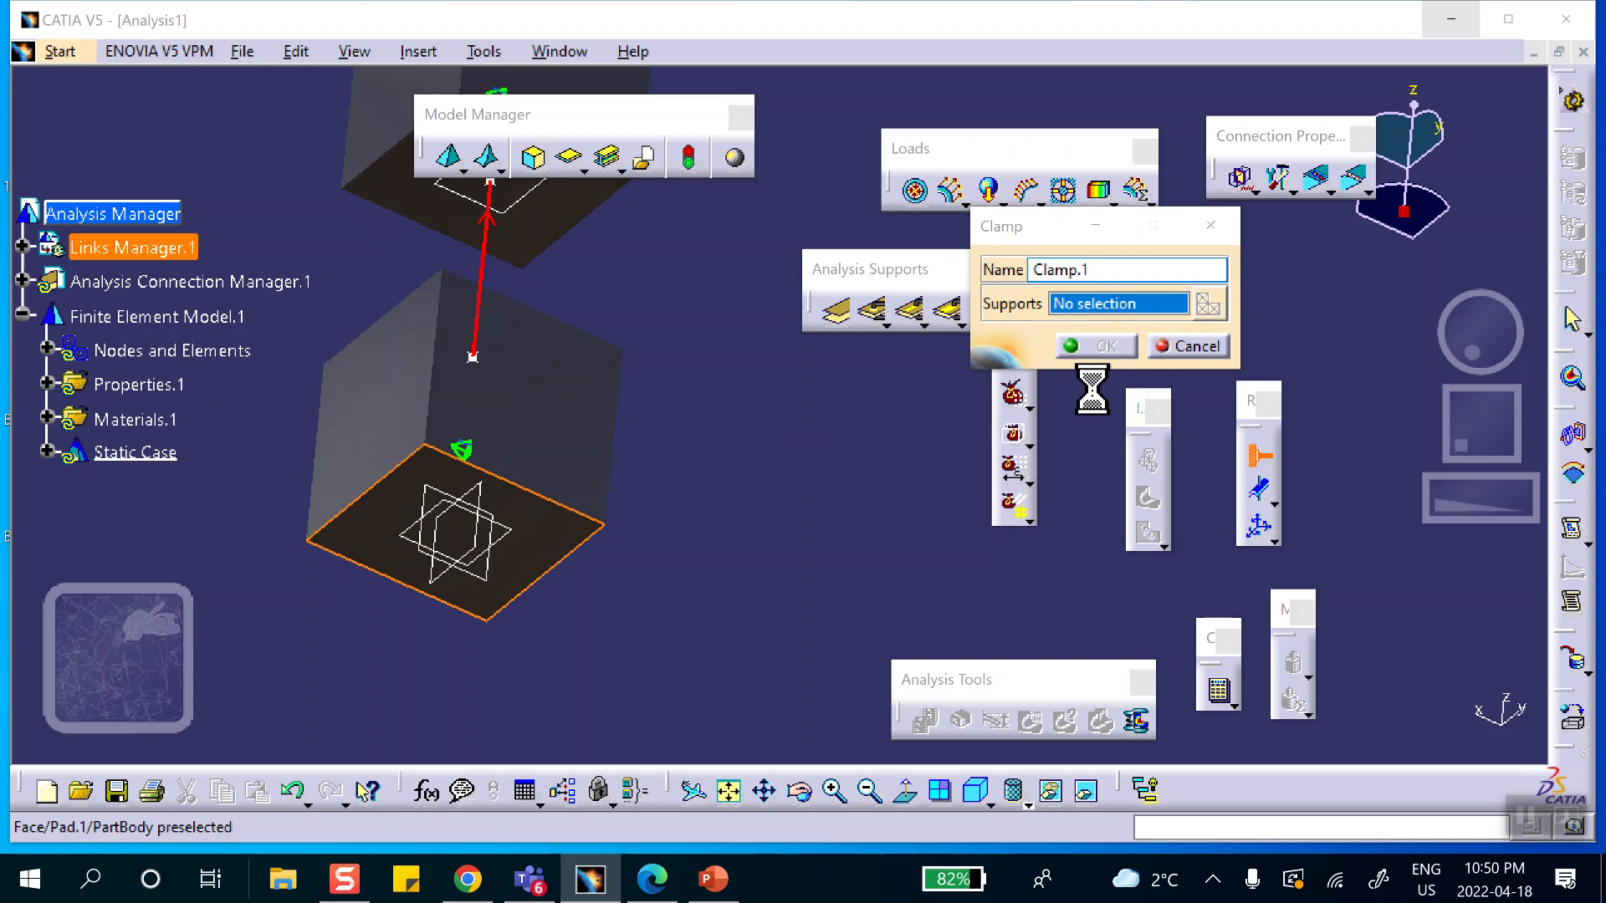
{"action": "left_click", "coordinate": [1104, 347]}
Start a Surface Slider restraint and select the four lateral faces of the lower cube as supports.
{"action": "middle_click_drag", "start_coordinate": [735, 359], "coordinate": [965, 544]}
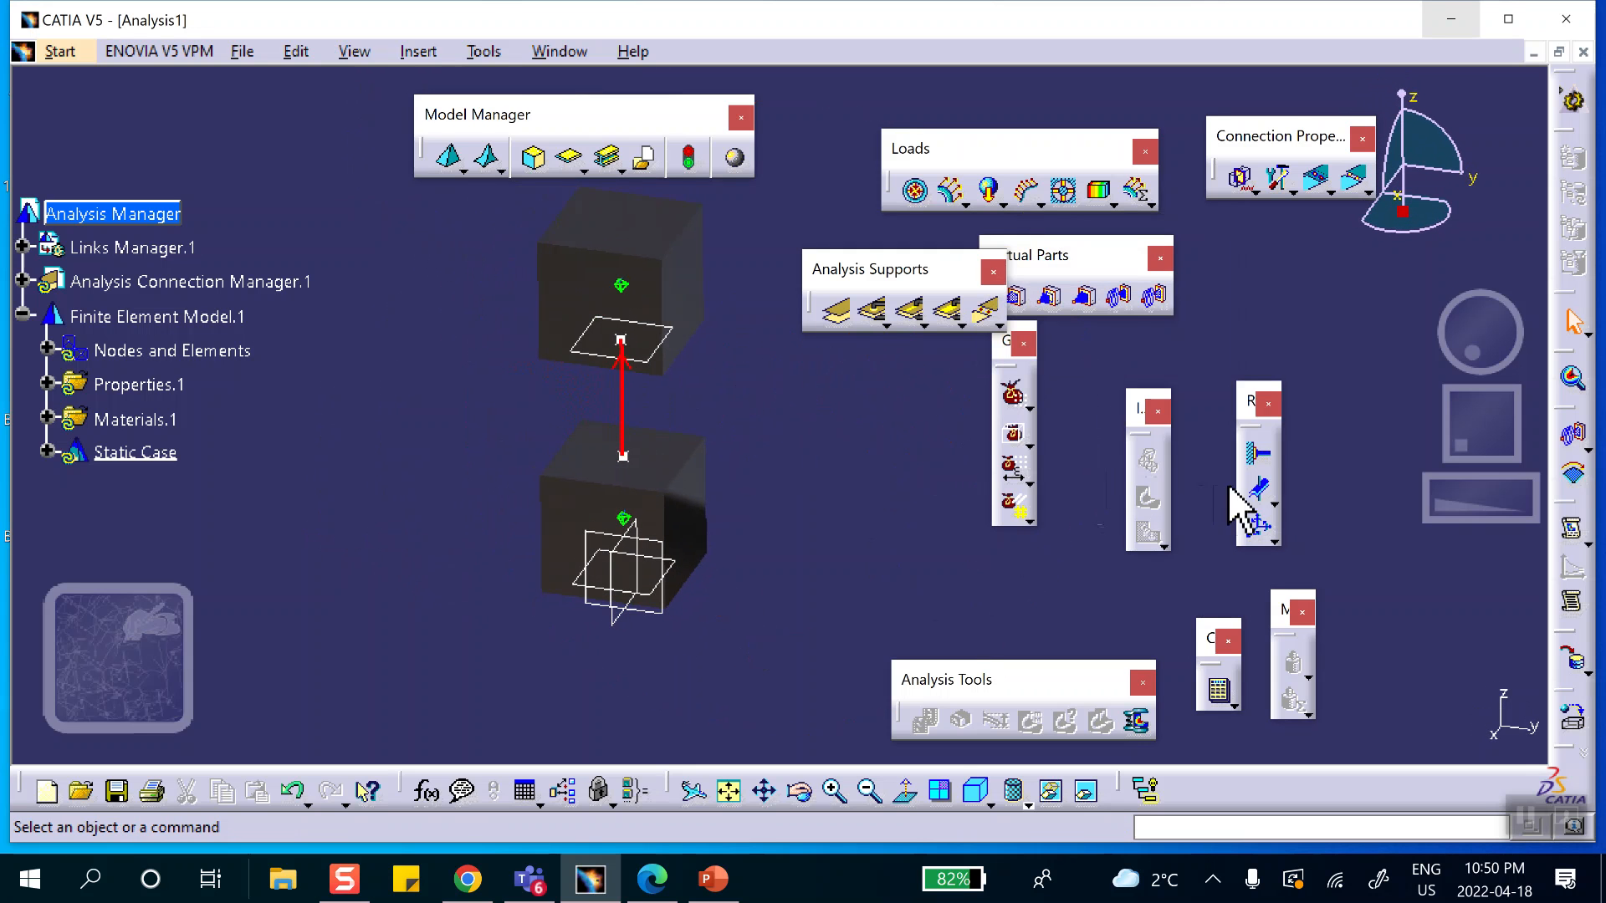
{"action": "left_click", "coordinate": [575, 512]}
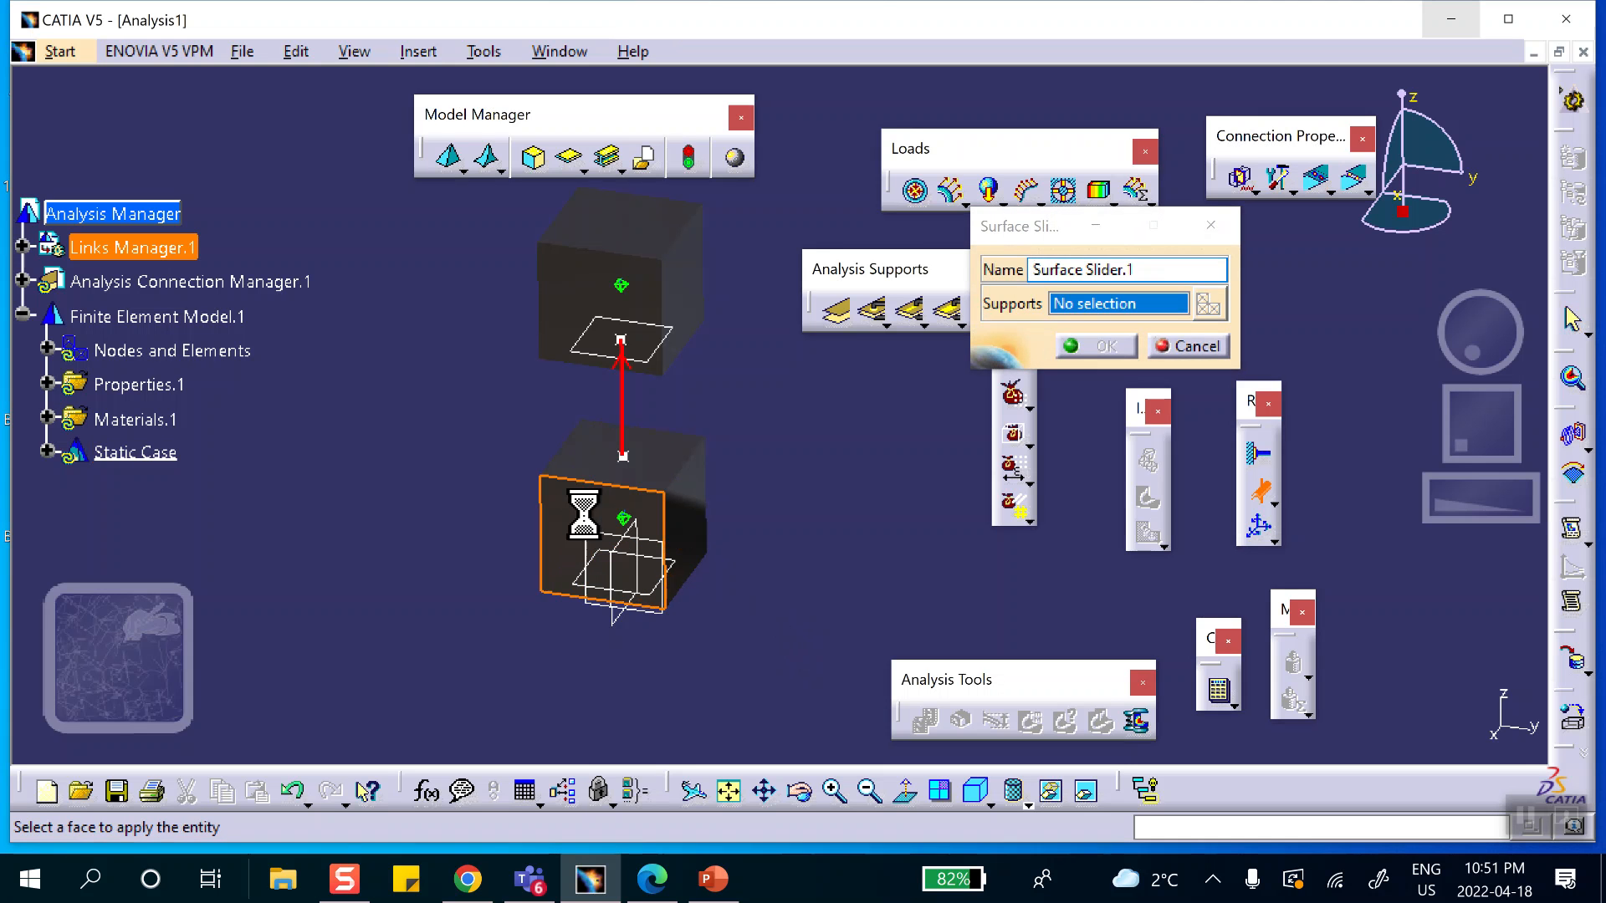
{"action": "left_click", "coordinate": [707, 522]}
{"action": "middle_click_drag", "start_coordinate": [846, 544], "coordinate": [791, 280]}
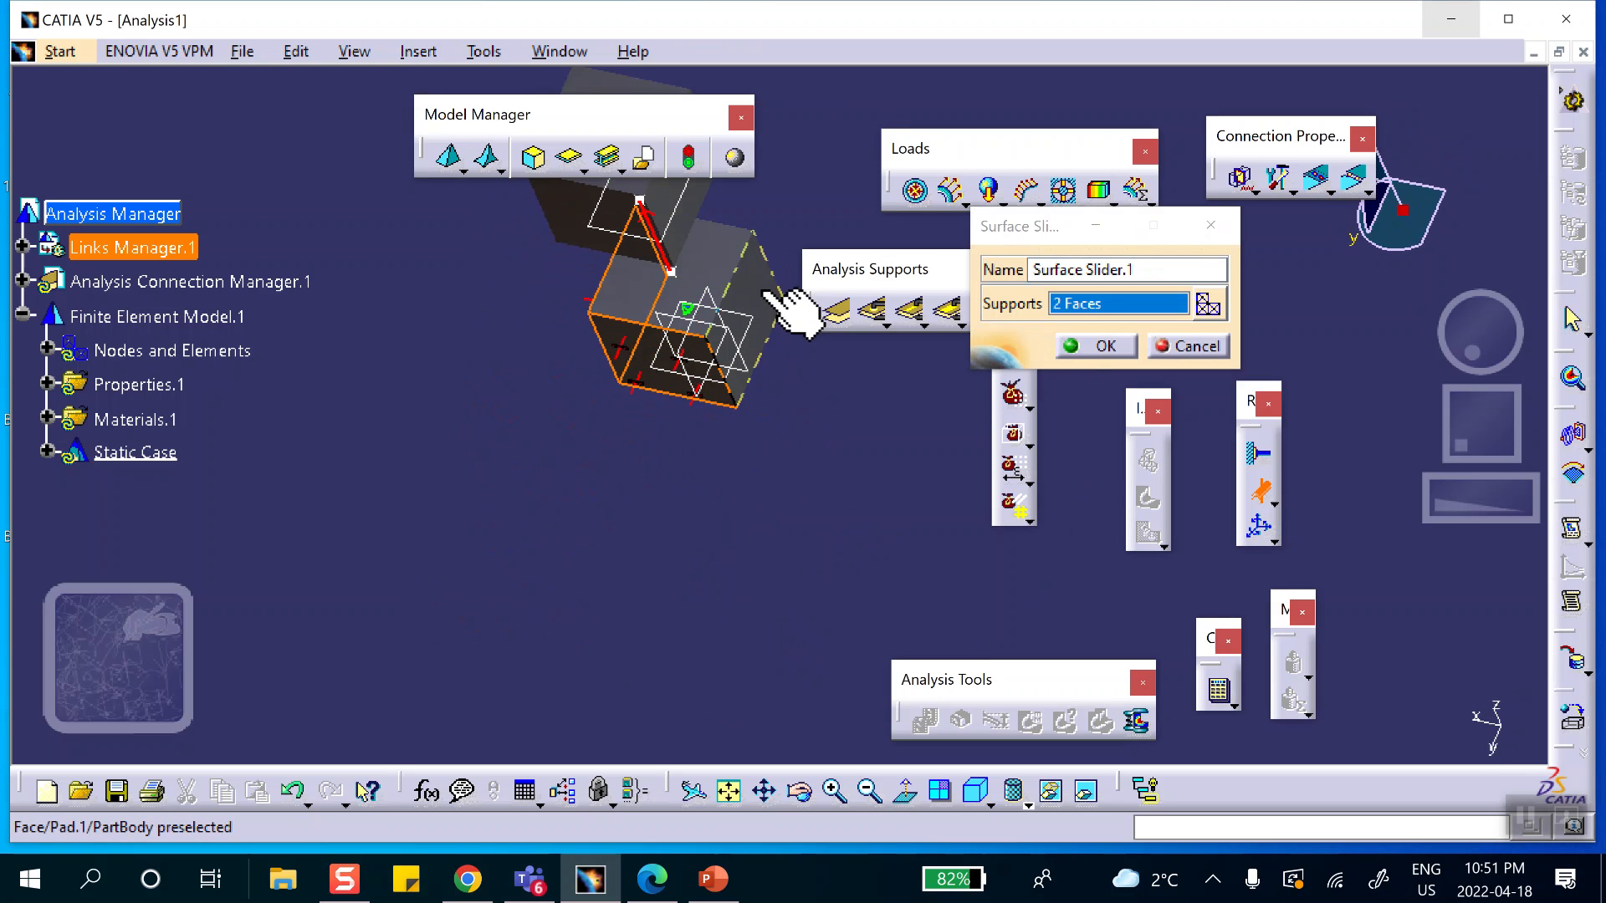
{"action": "left_click", "coordinate": [768, 294]}
{"action": "middle_click_drag", "start_coordinate": [816, 537], "coordinate": [457, 418]}
{"action": "middle_click_drag", "start_coordinate": [753, 422], "coordinate": [493, 522]}
{"action": "left_click", "coordinate": [703, 498]}
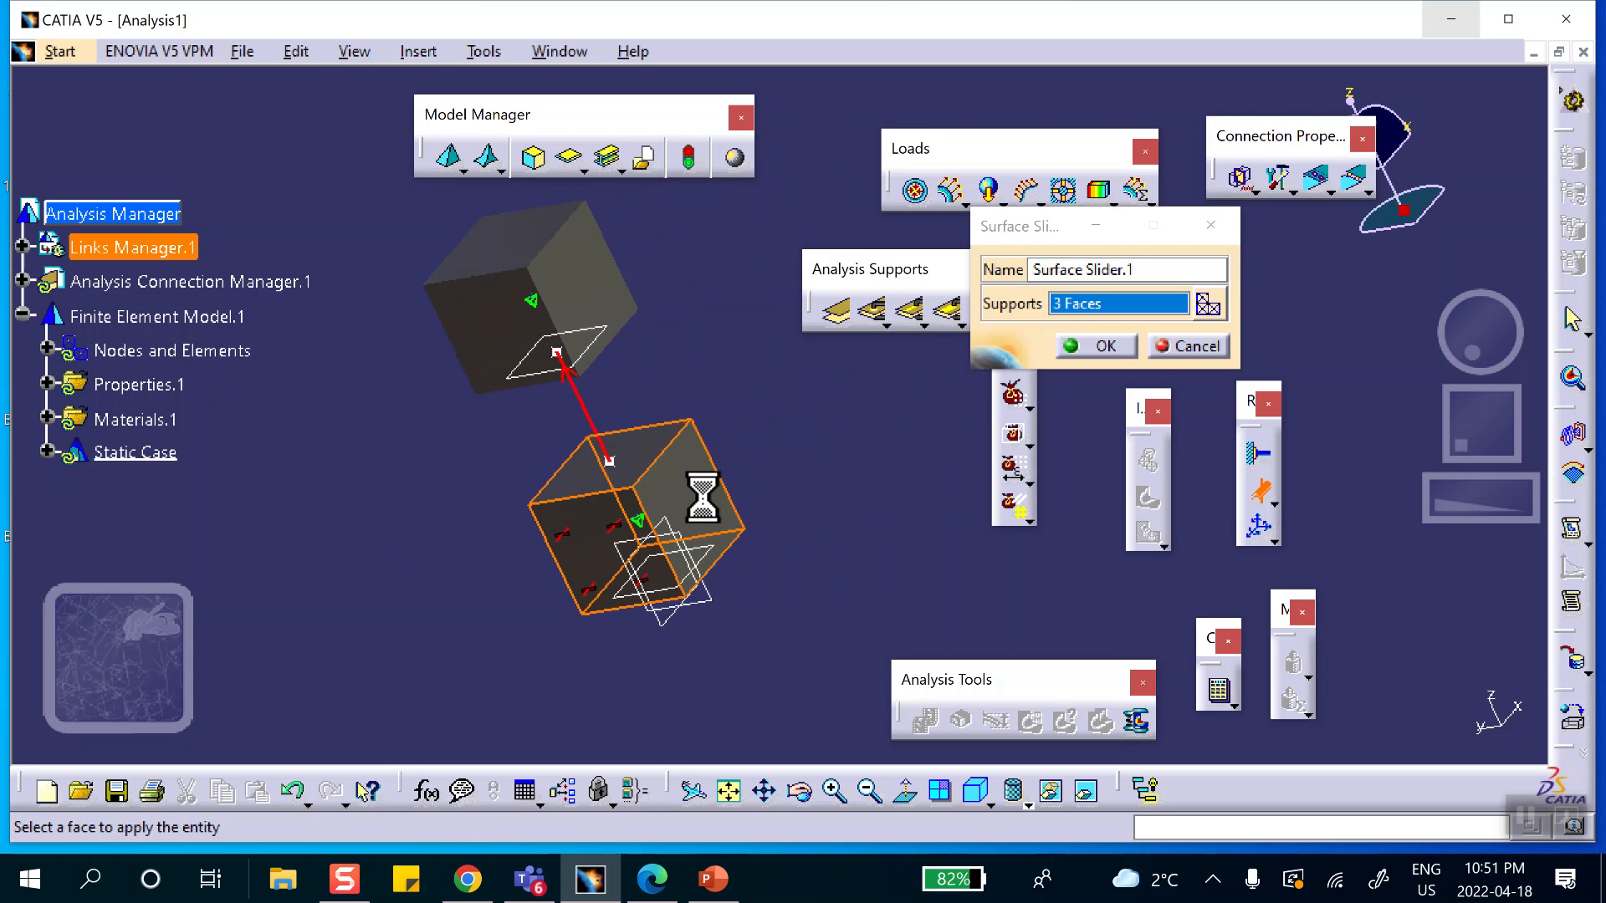
Add the four lateral faces of the upper cube to the Surface Slider supports and accept the restraint.
{"action": "left_click", "coordinate": [615, 295]}
{"action": "middle_click_drag", "start_coordinate": [789, 376], "coordinate": [501, 585]}
{"action": "middle_click_drag", "start_coordinate": [598, 381], "coordinate": [557, 625]}
{"action": "left_click", "coordinate": [752, 403]}
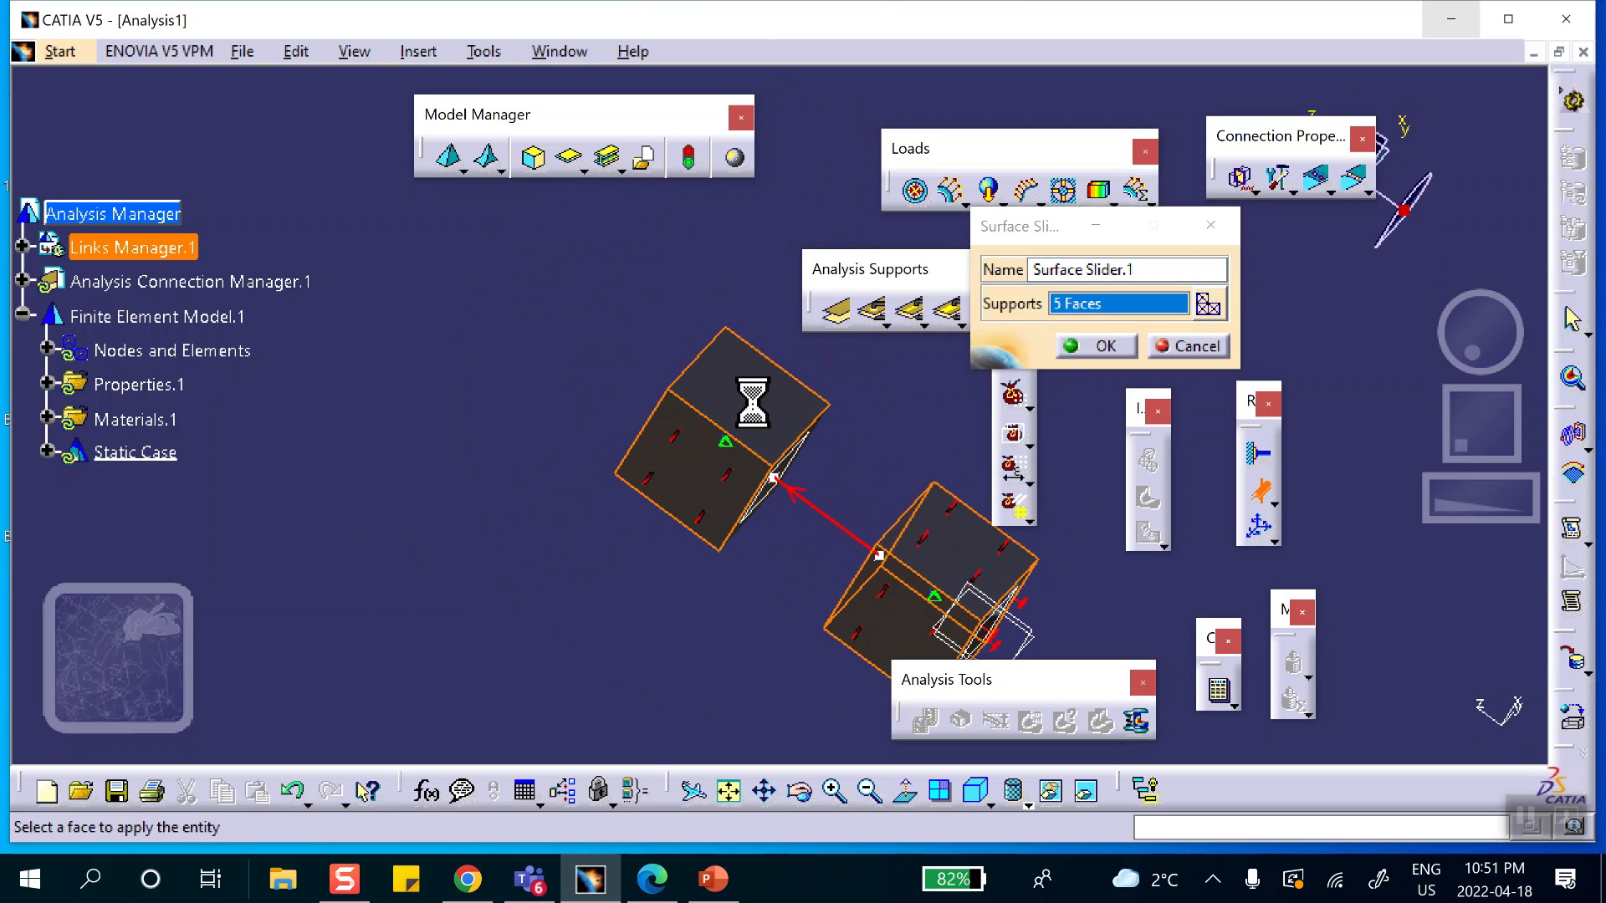
{"action": "middle_click_drag", "start_coordinate": [917, 412], "coordinate": [669, 690]}
{"action": "left_click", "coordinate": [694, 360]}
{"action": "middle_click_drag", "start_coordinate": [538, 592], "coordinate": [1133, 209]}
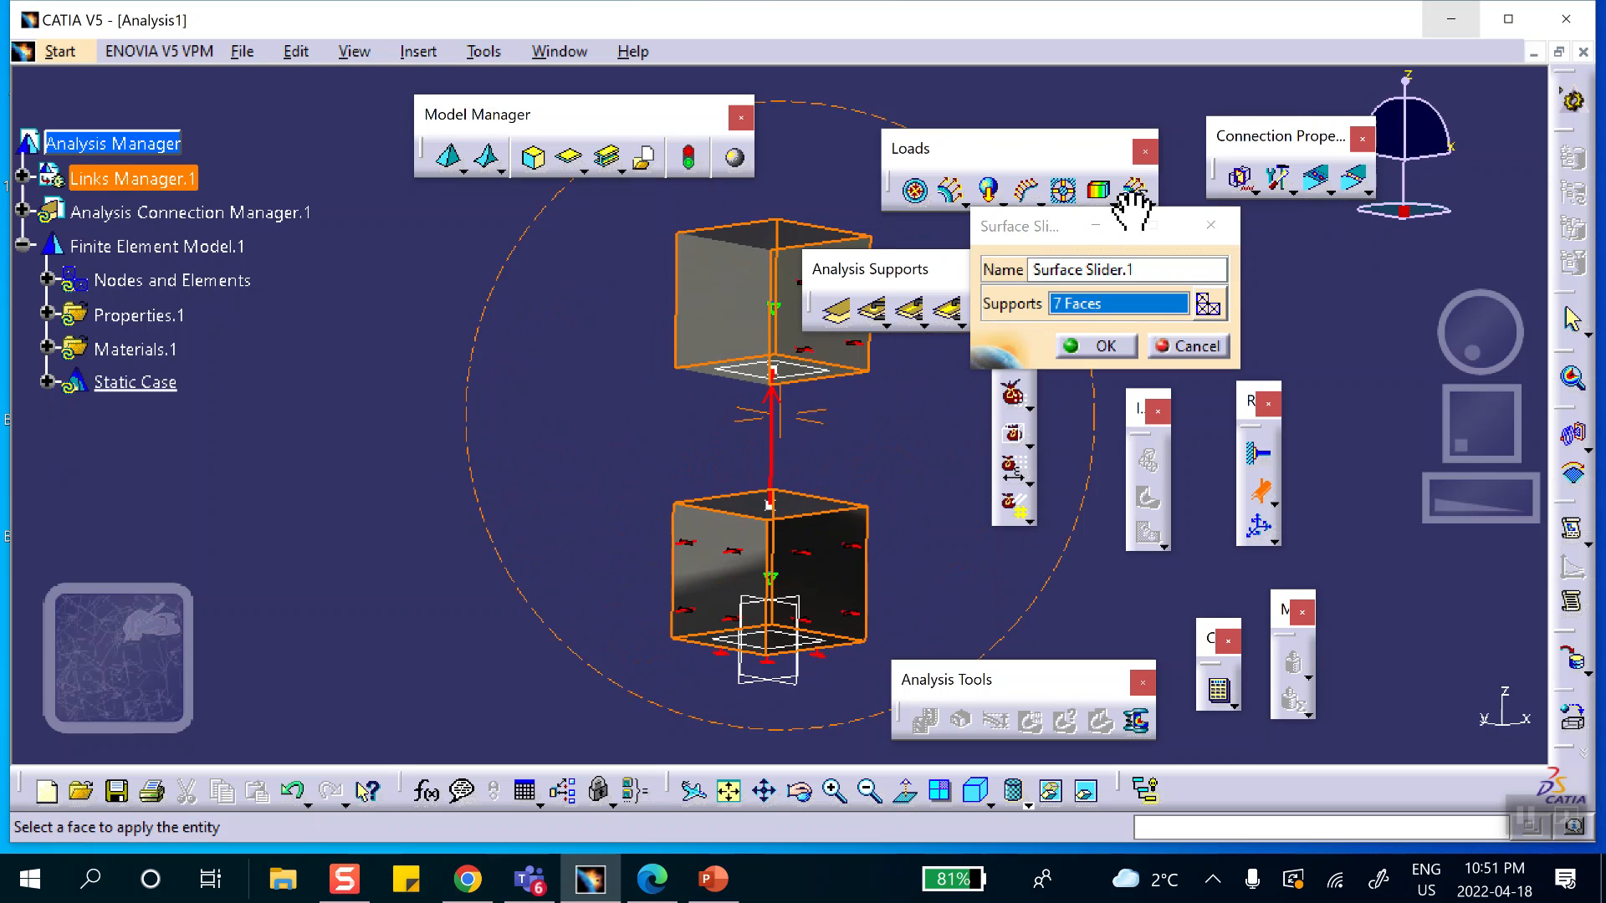
{"action": "left_click", "coordinate": [764, 334]}
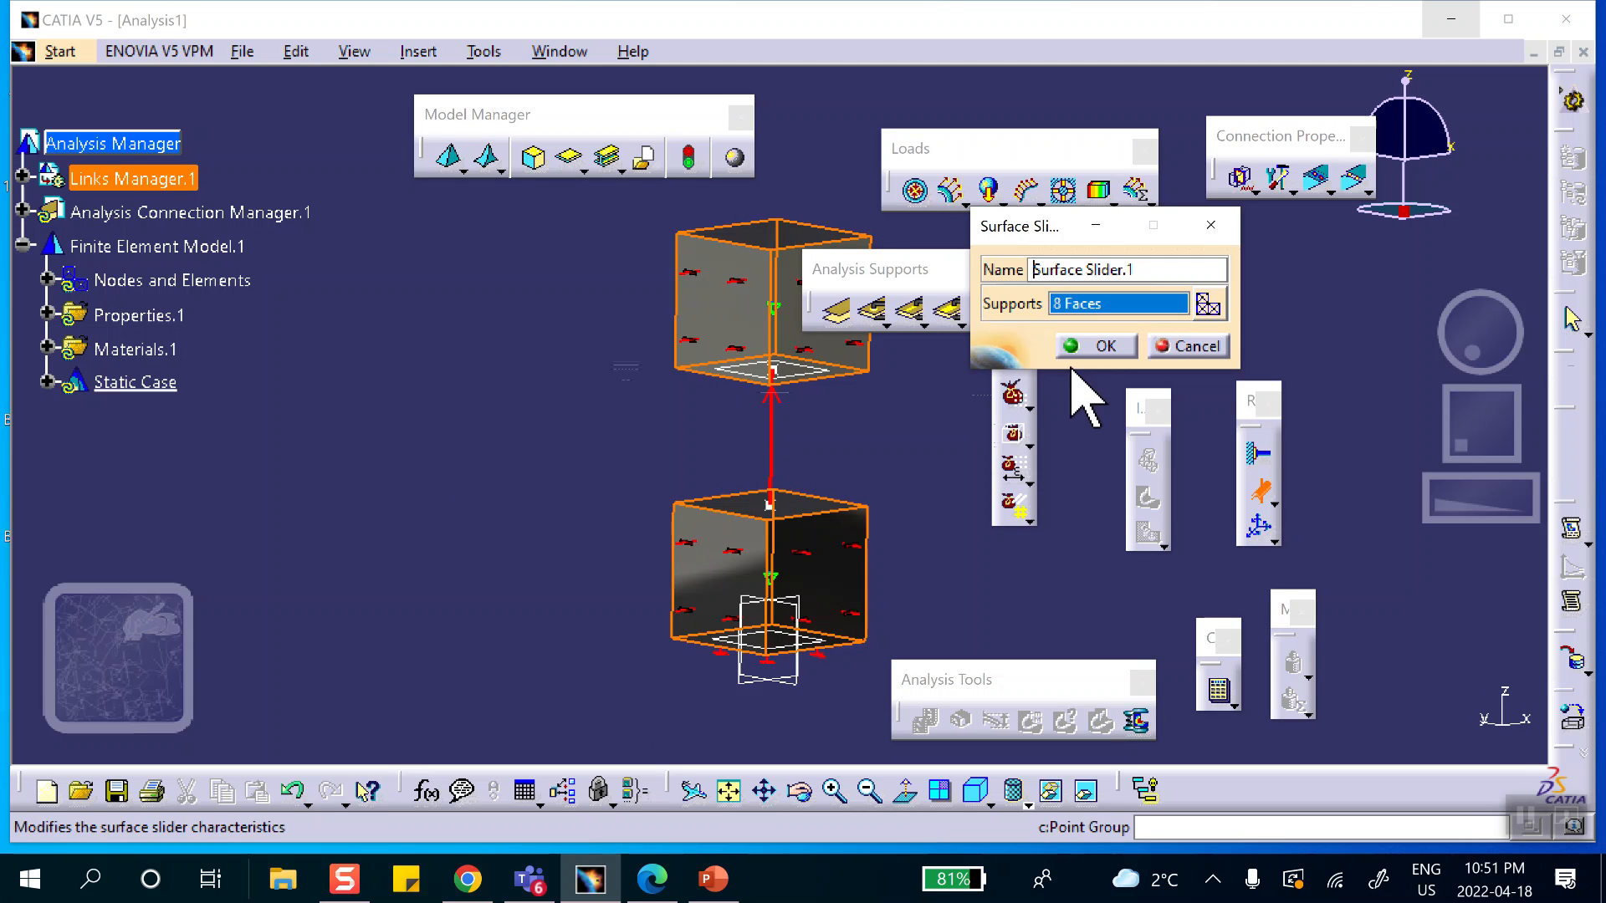
{"action": "left_click", "coordinate": [1104, 346]}
Apply a pressure of -1000 psi to the top face of the upper cube.
{"action": "middle_click_drag", "start_coordinate": [881, 462], "coordinate": [586, 468]}
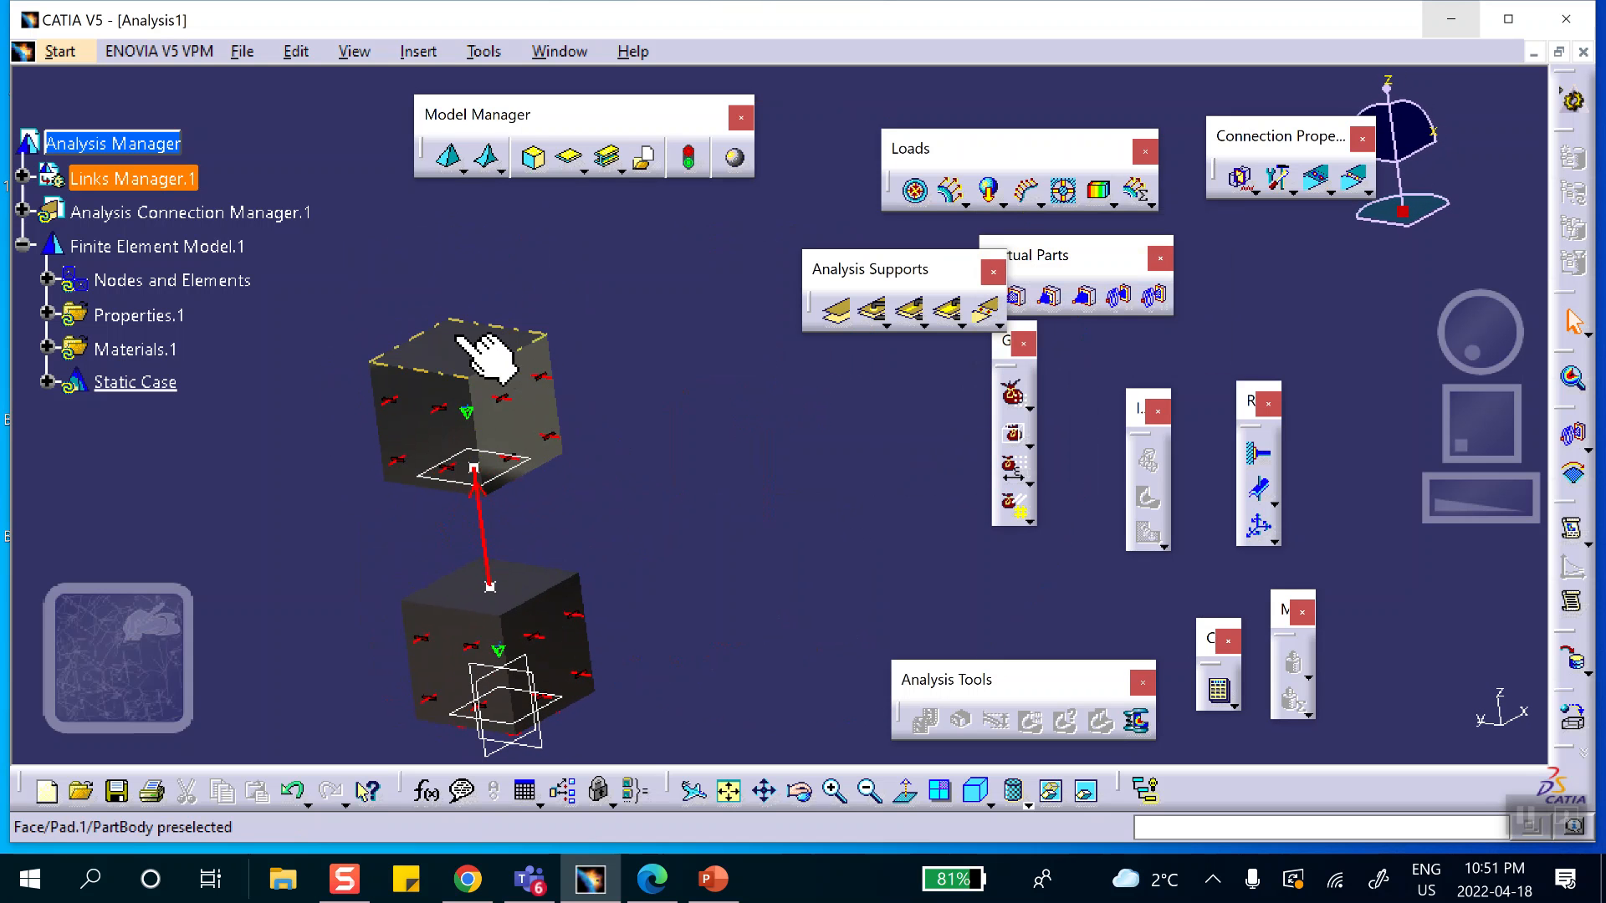
{"action": "left_click", "coordinate": [917, 193]}
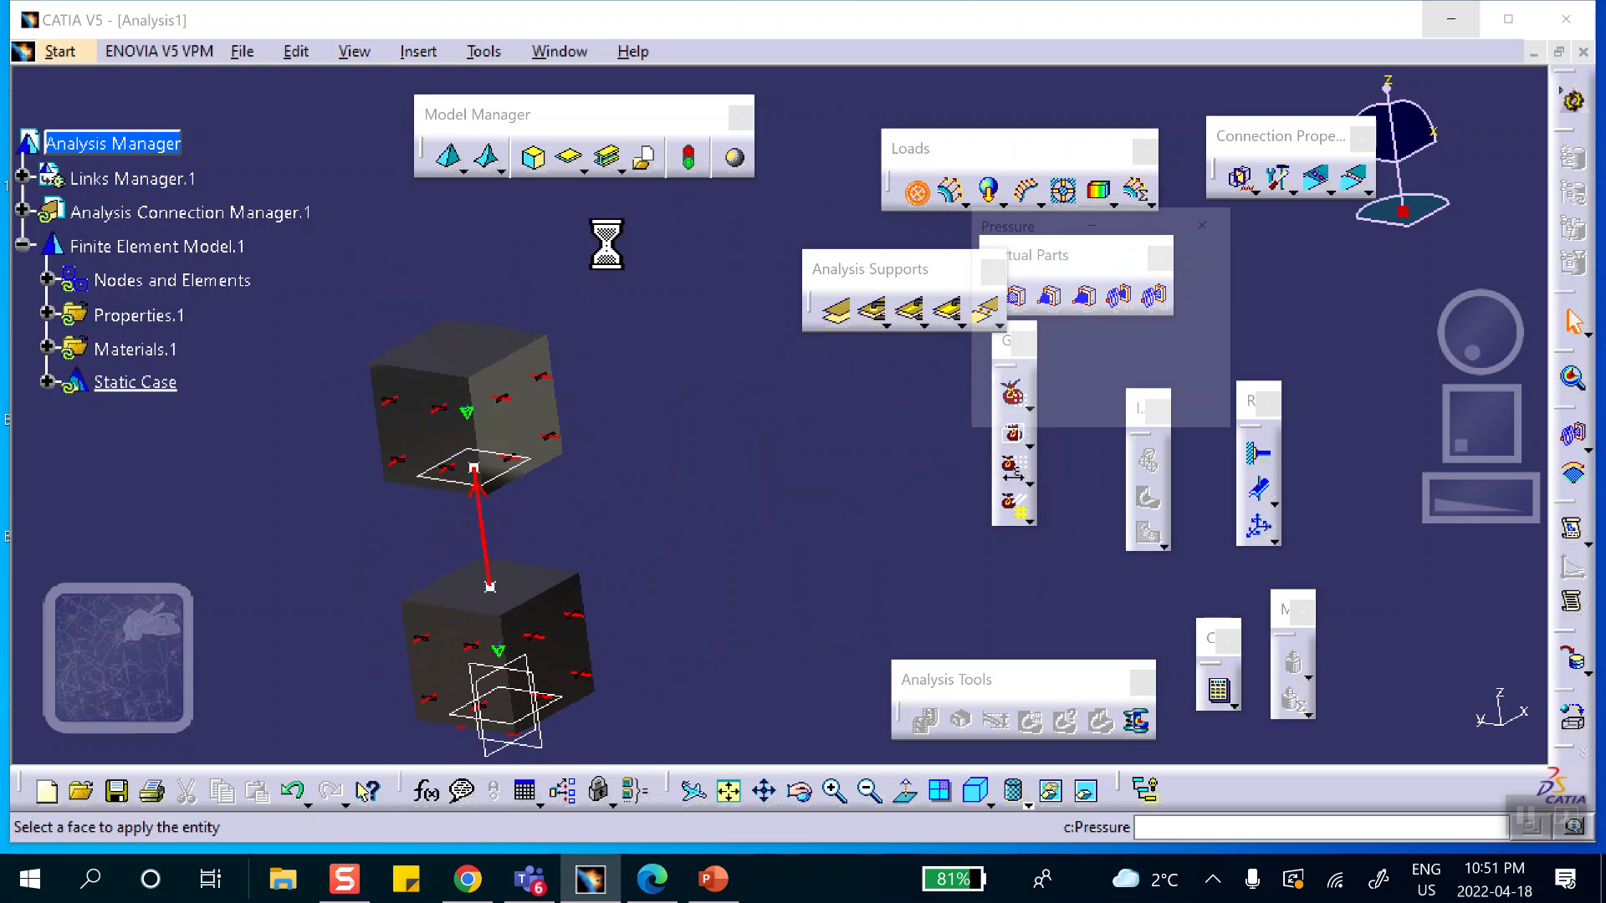
{"action": "left_click", "coordinate": [458, 349]}
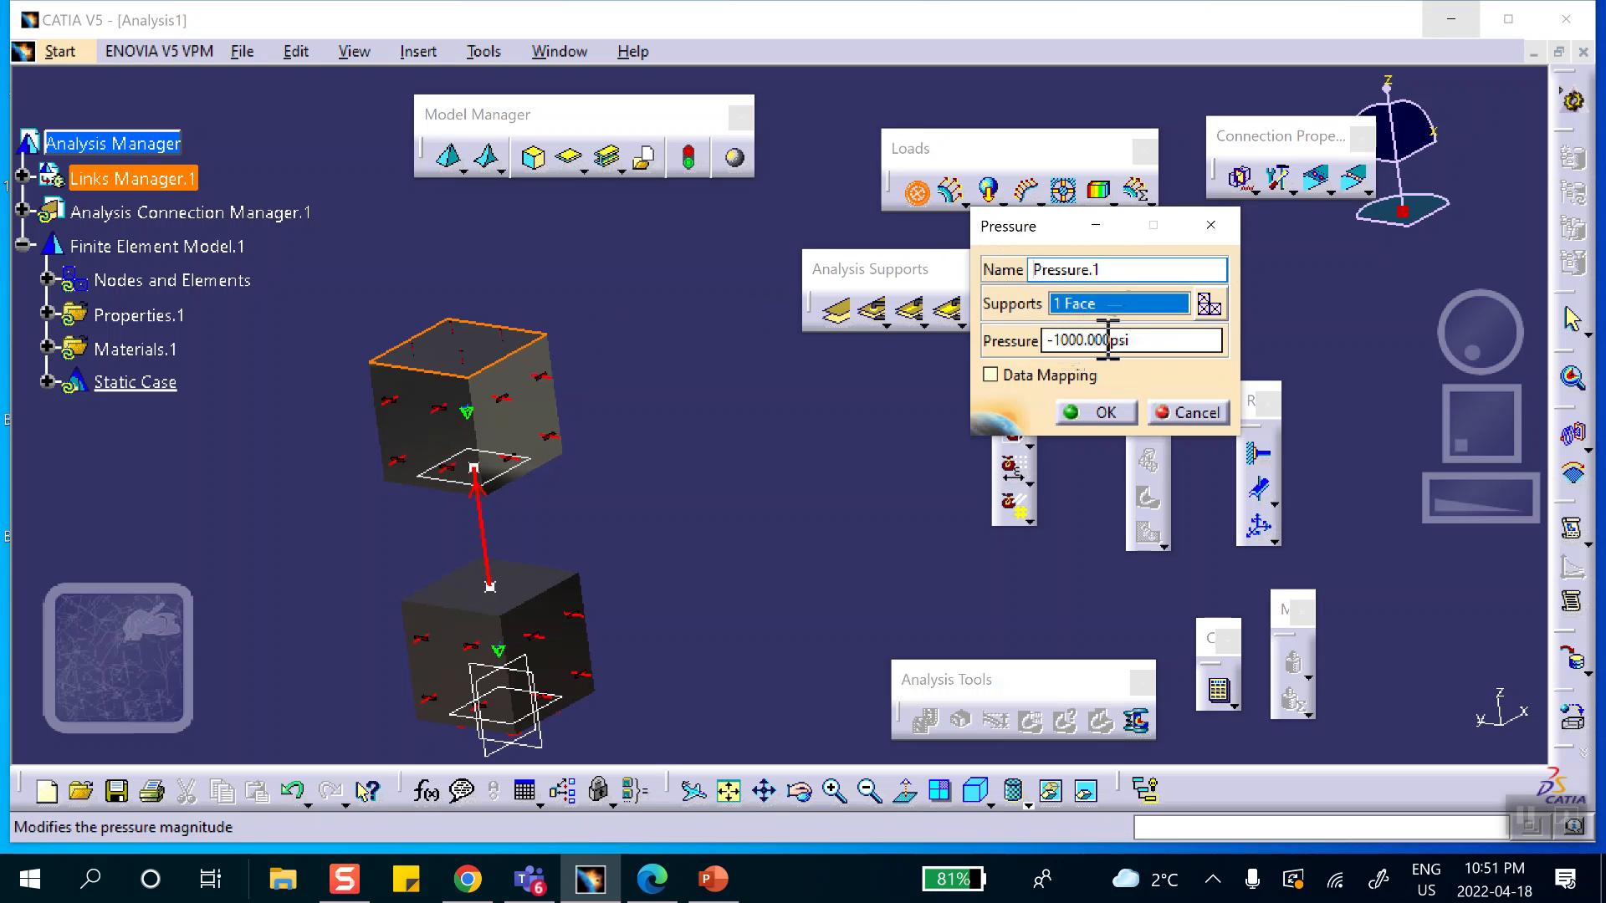
{"action": "middle_click_drag", "start_coordinate": [519, 366], "coordinate": [401, 459]}
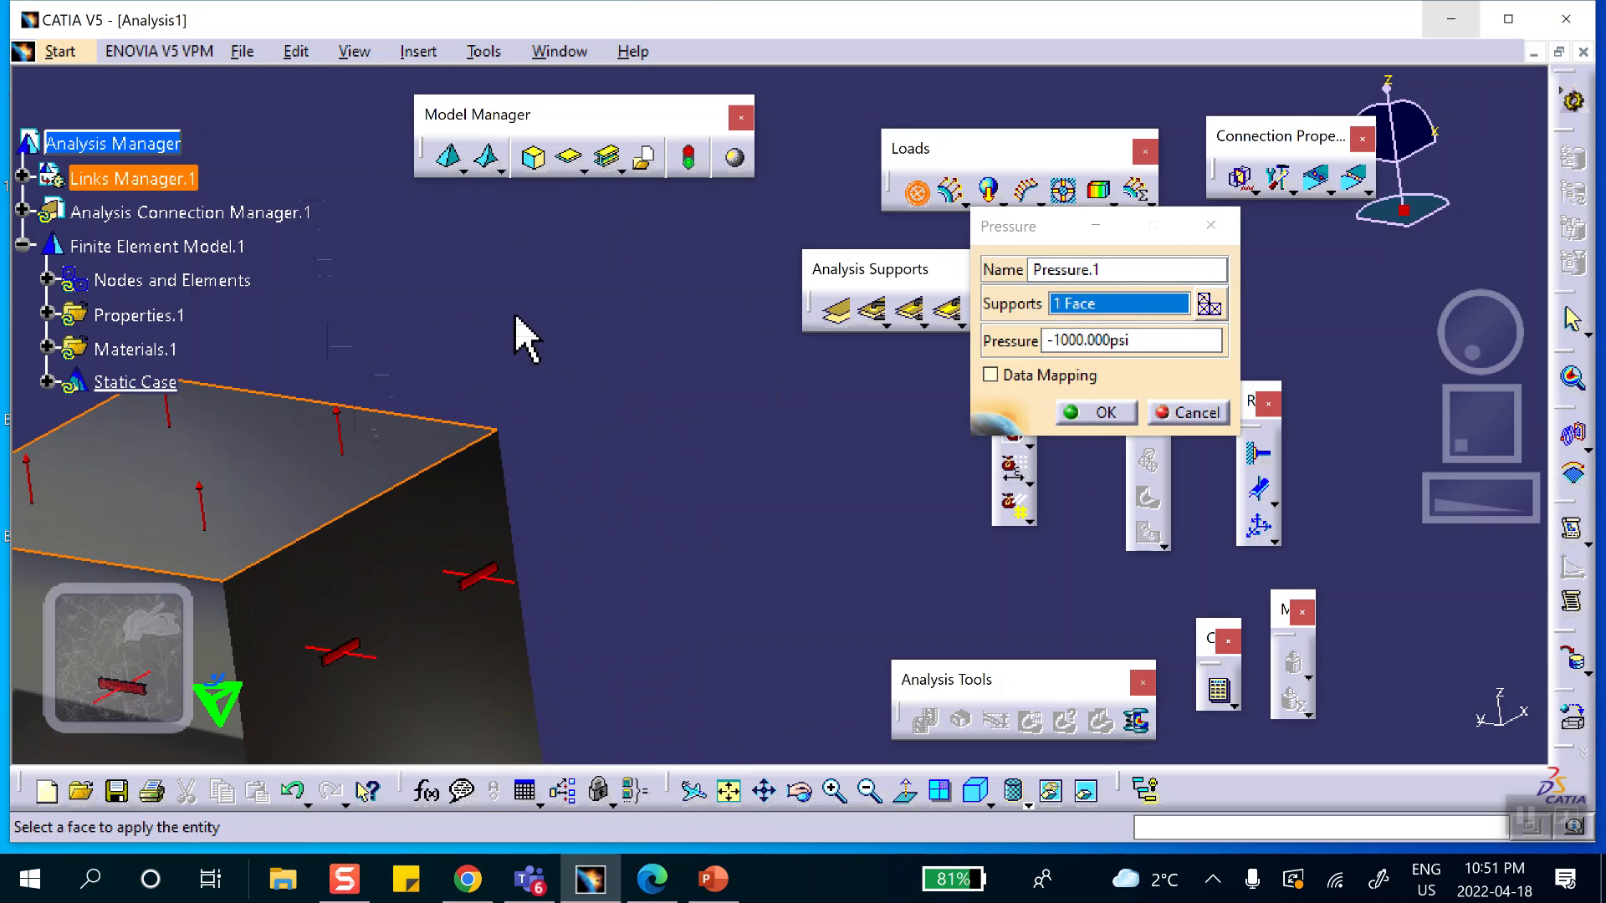
{"action": "middle_click_drag", "start_coordinate": [525, 310], "coordinate": [599, 383]}
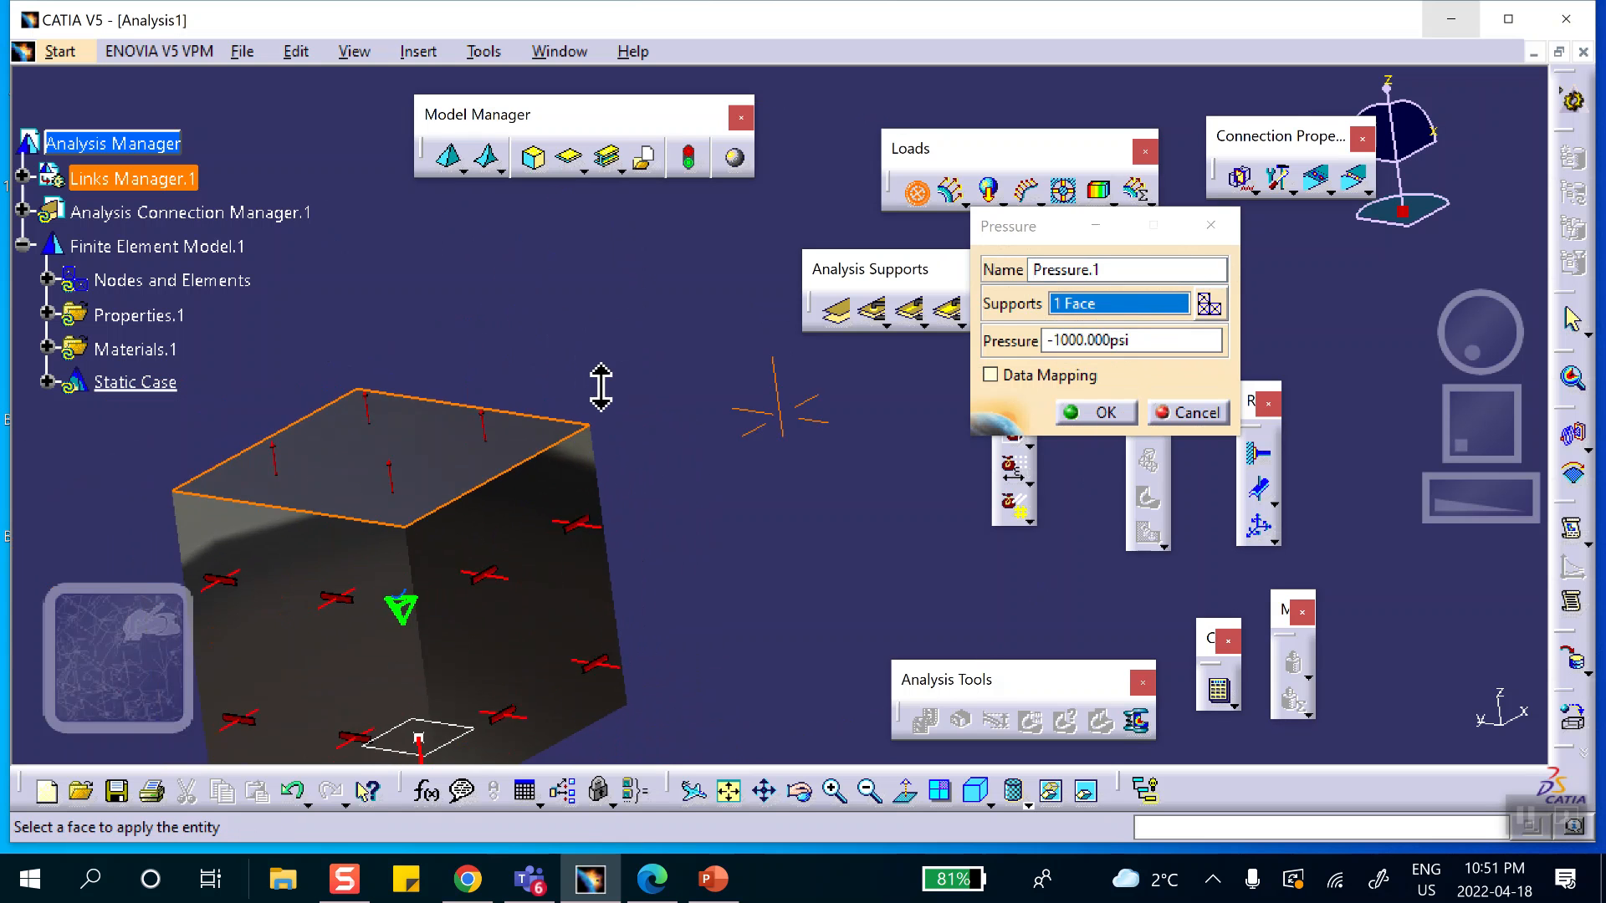
{"action": "left_click", "coordinate": [1074, 412]}
Compute the complete analysis with the All option, acknowledging the warnings and continuing past the resources estimation.
{"action": "mouse_move", "coordinate": [555, 333]}
{"action": "middle_mouse_down"}
{"action": "mouse_move", "coordinate": [627, 423]}
{"action": "mouse_move", "coordinate": [694, 431]}
{"action": "mouse_move", "coordinate": [623, 484]}
{"action": "mouse_move", "coordinate": [538, 261]}
{"action": "mouse_move", "coordinate": [560, 318]}
{"action": "middle_mouse_up"}
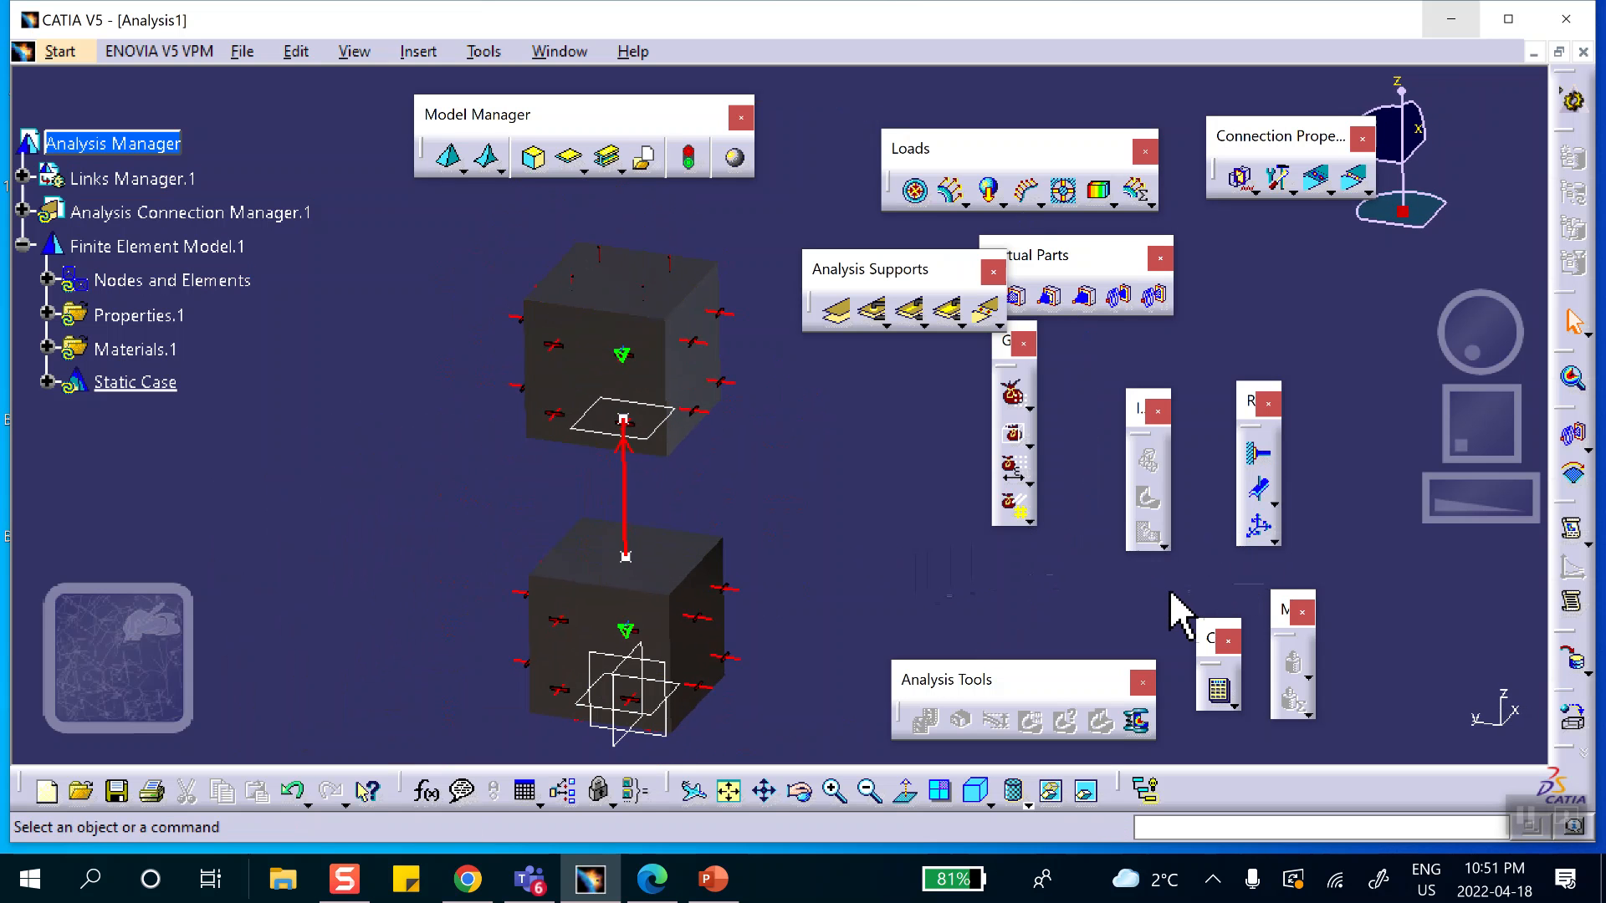
{"action": "left_click", "coordinate": [1220, 692]}
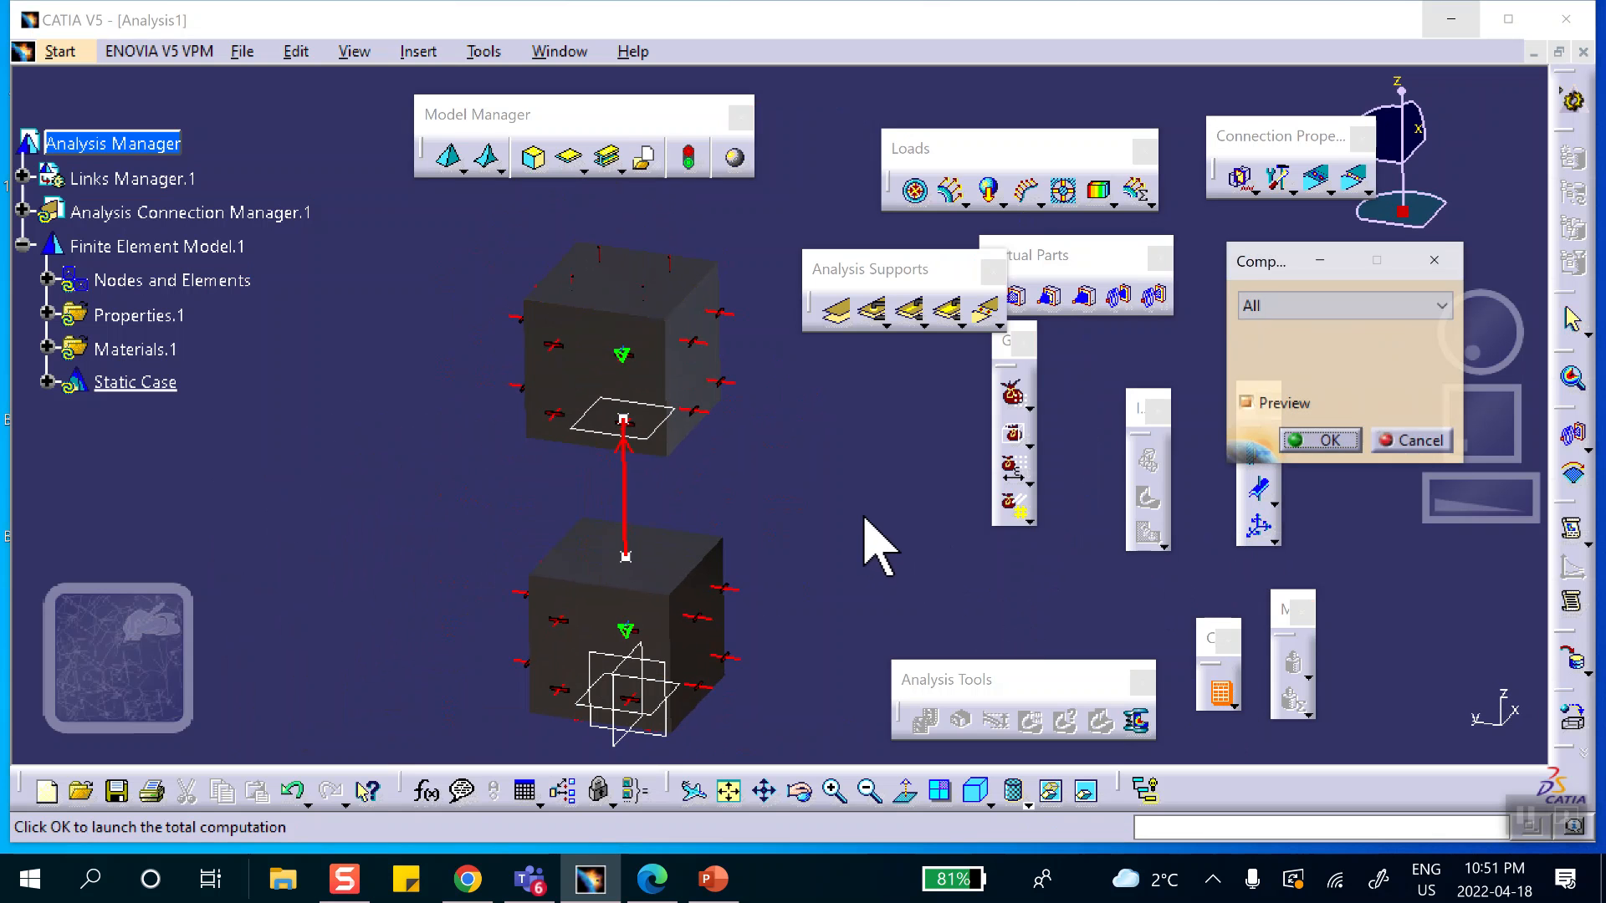
{"action": "left_click", "coordinate": [1324, 430]}
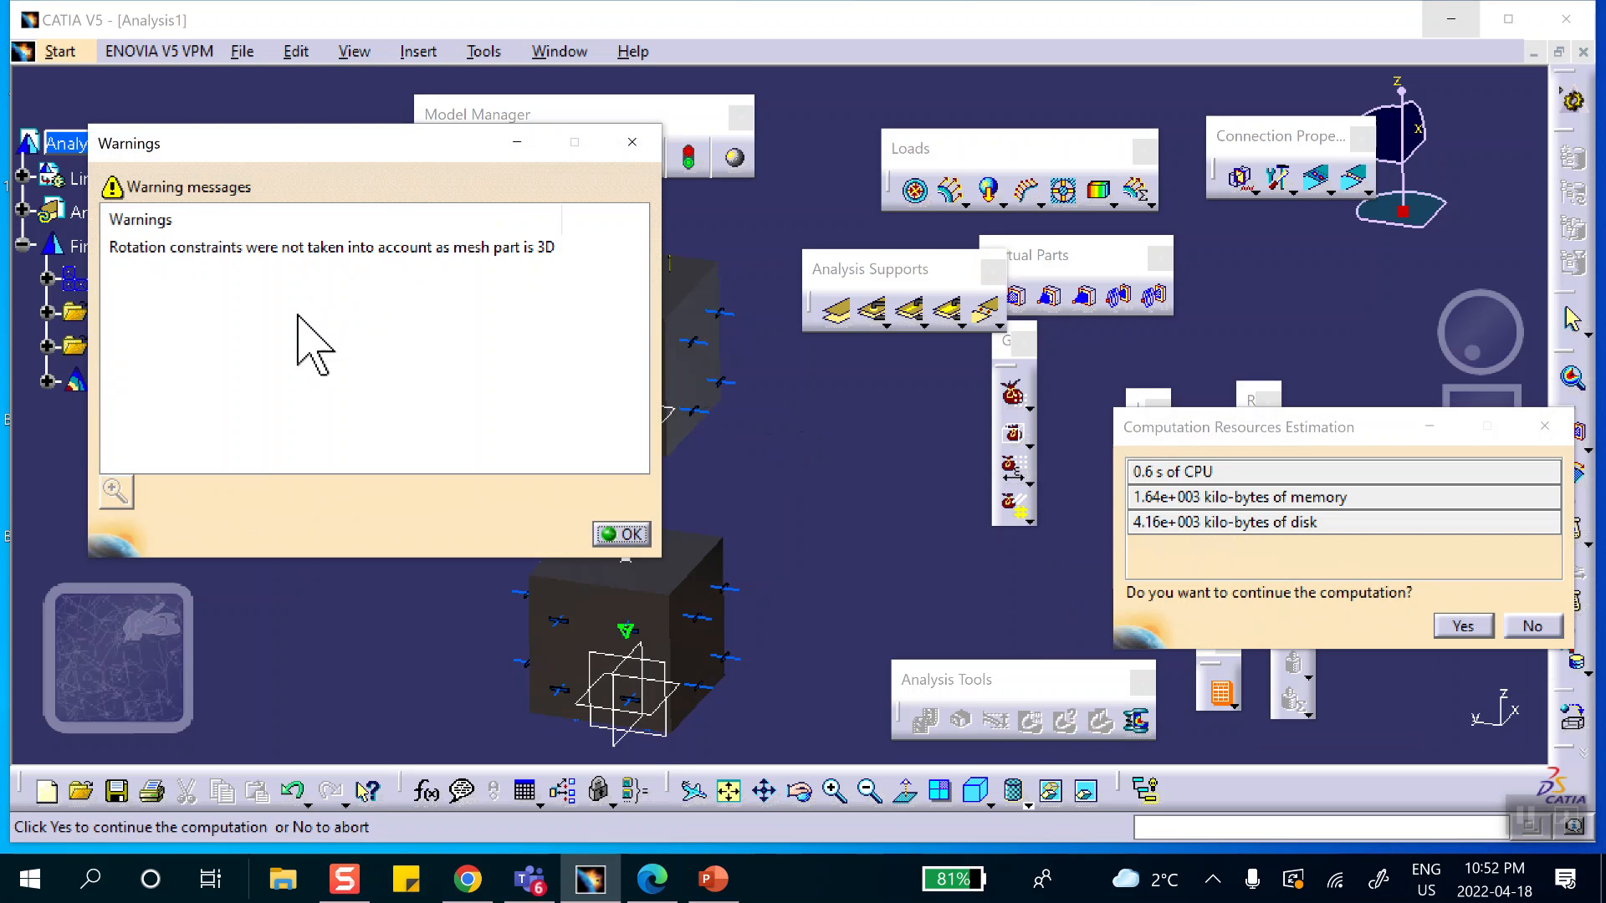
{"action": "left_click", "coordinate": [619, 534]}
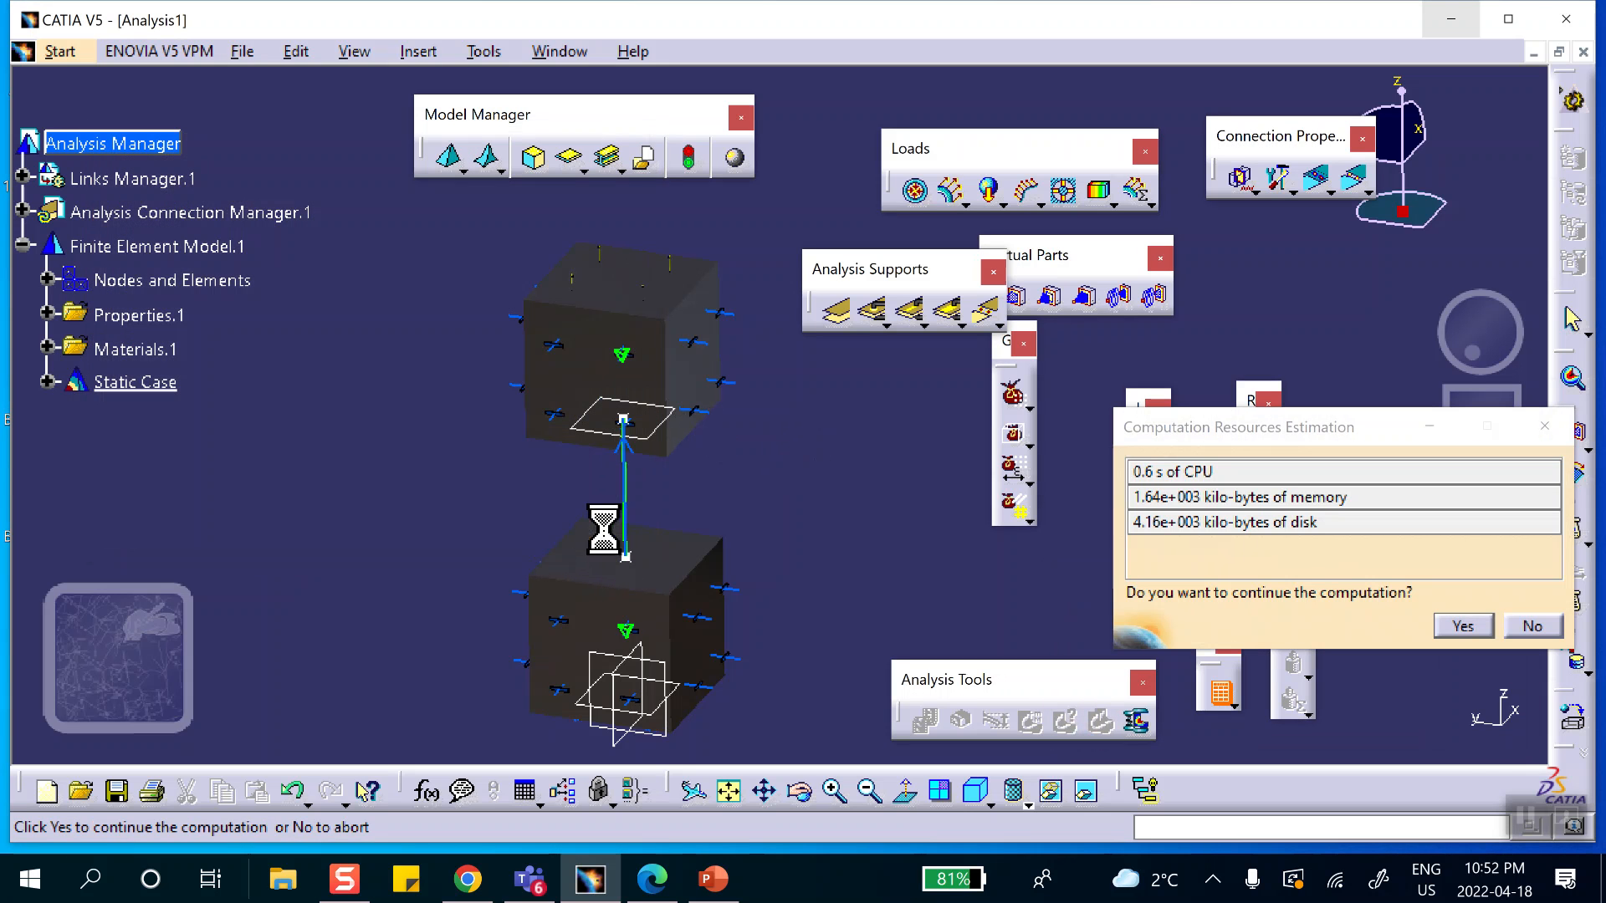
{"action": "left_click", "coordinate": [1463, 627]}
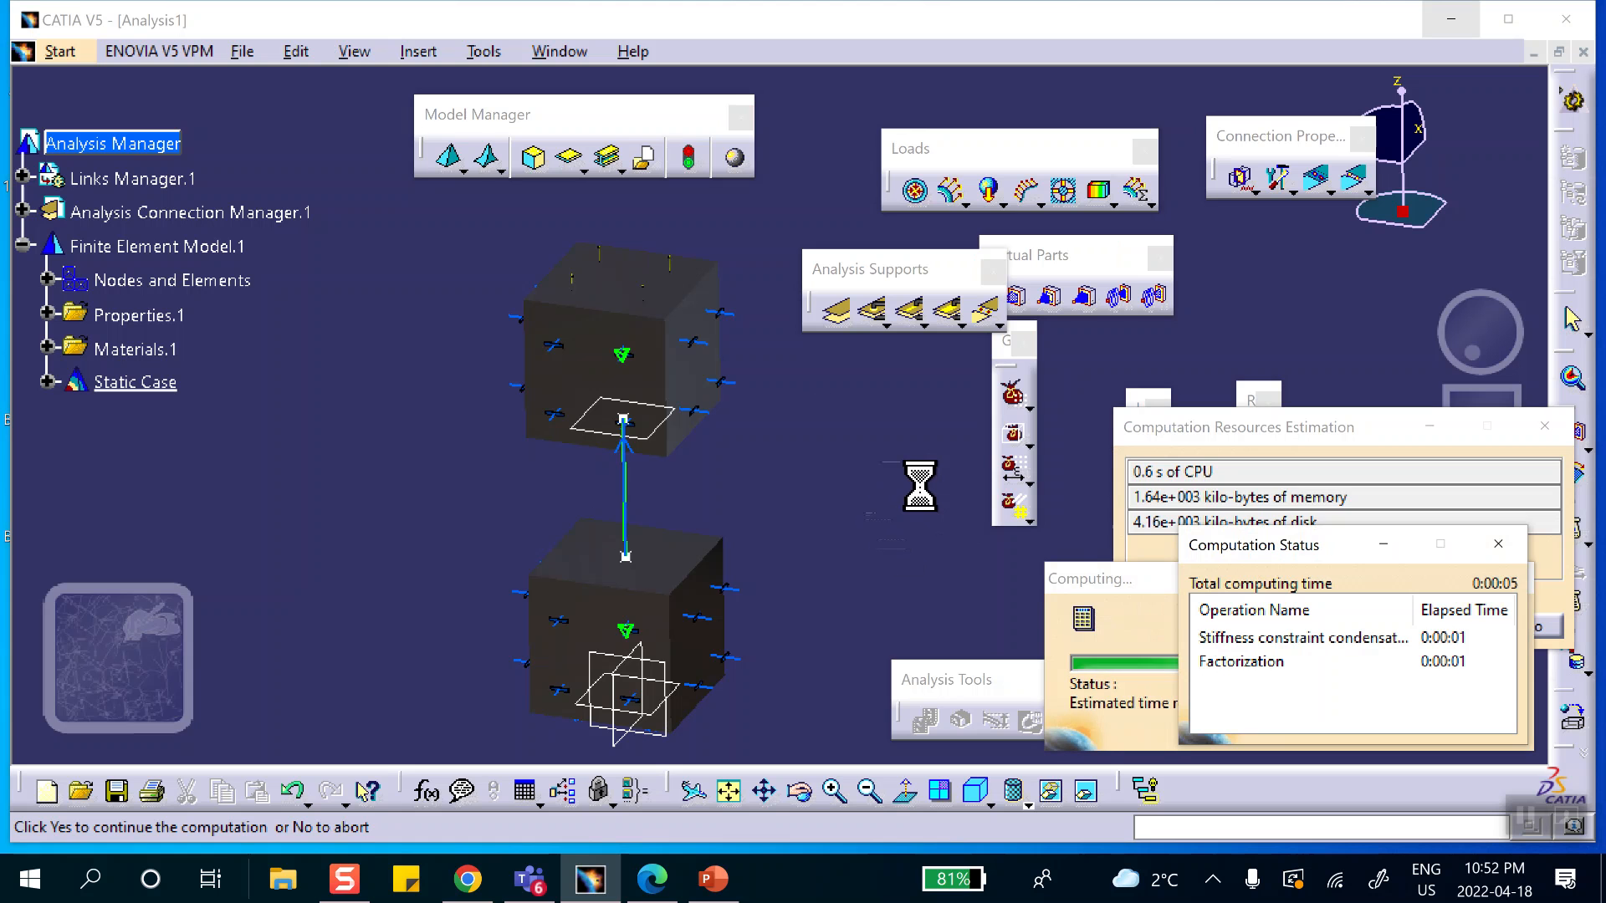
Display the translational displacement vectors of both cubes and play their animation.
{"action": "middle_click_drag", "start_coordinate": [932, 494], "coordinate": [806, 535]}
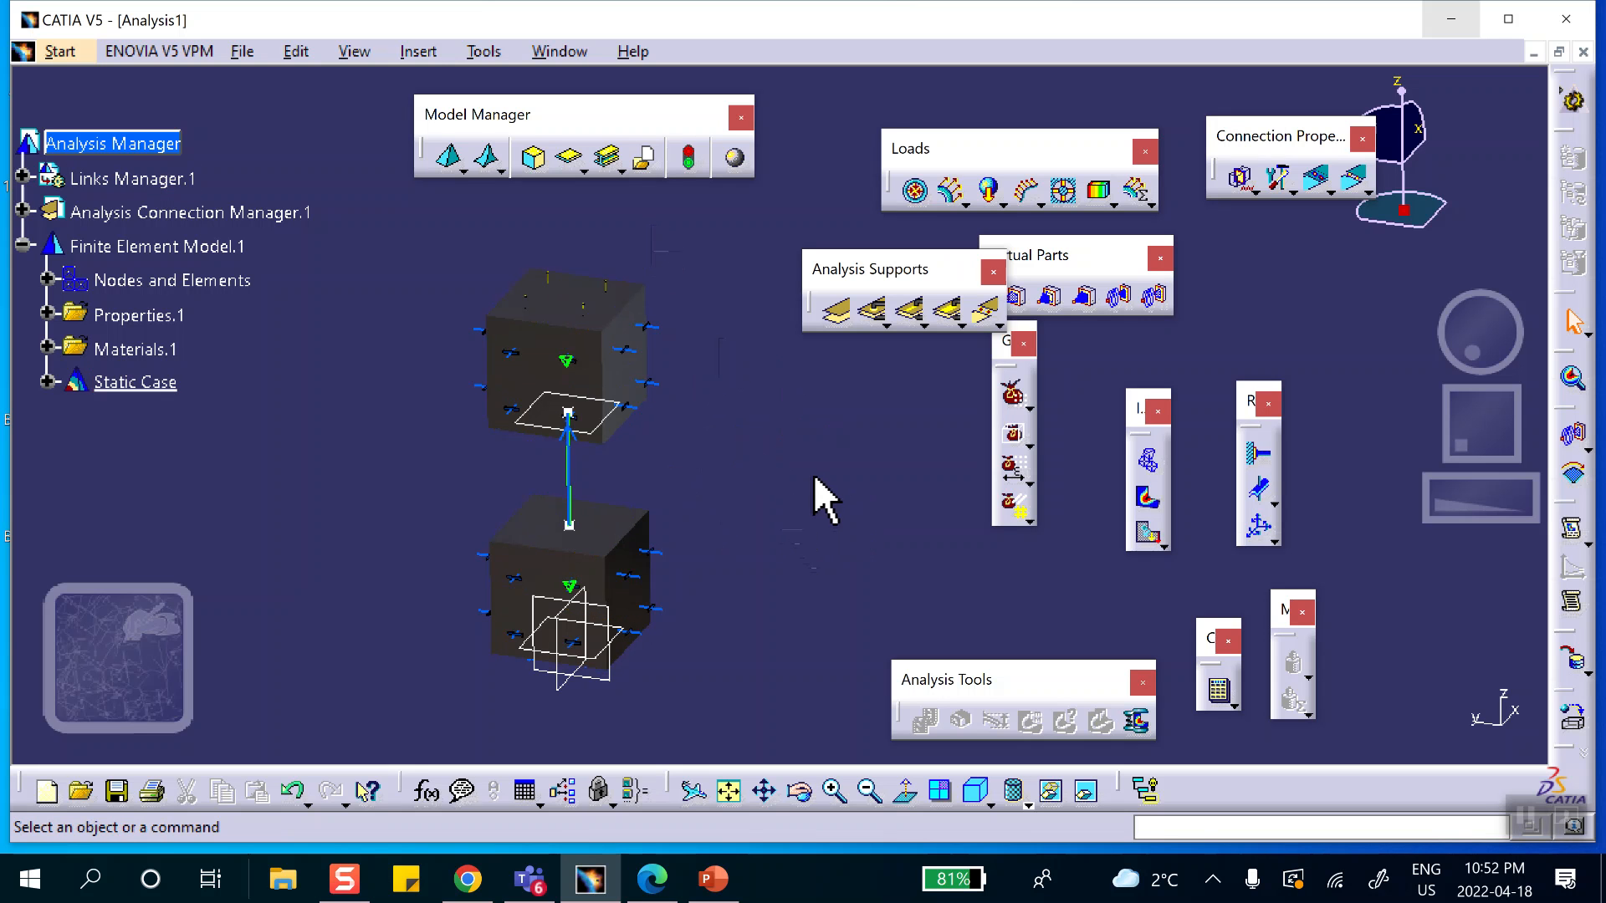
{"action": "left_click", "coordinate": [1151, 537]}
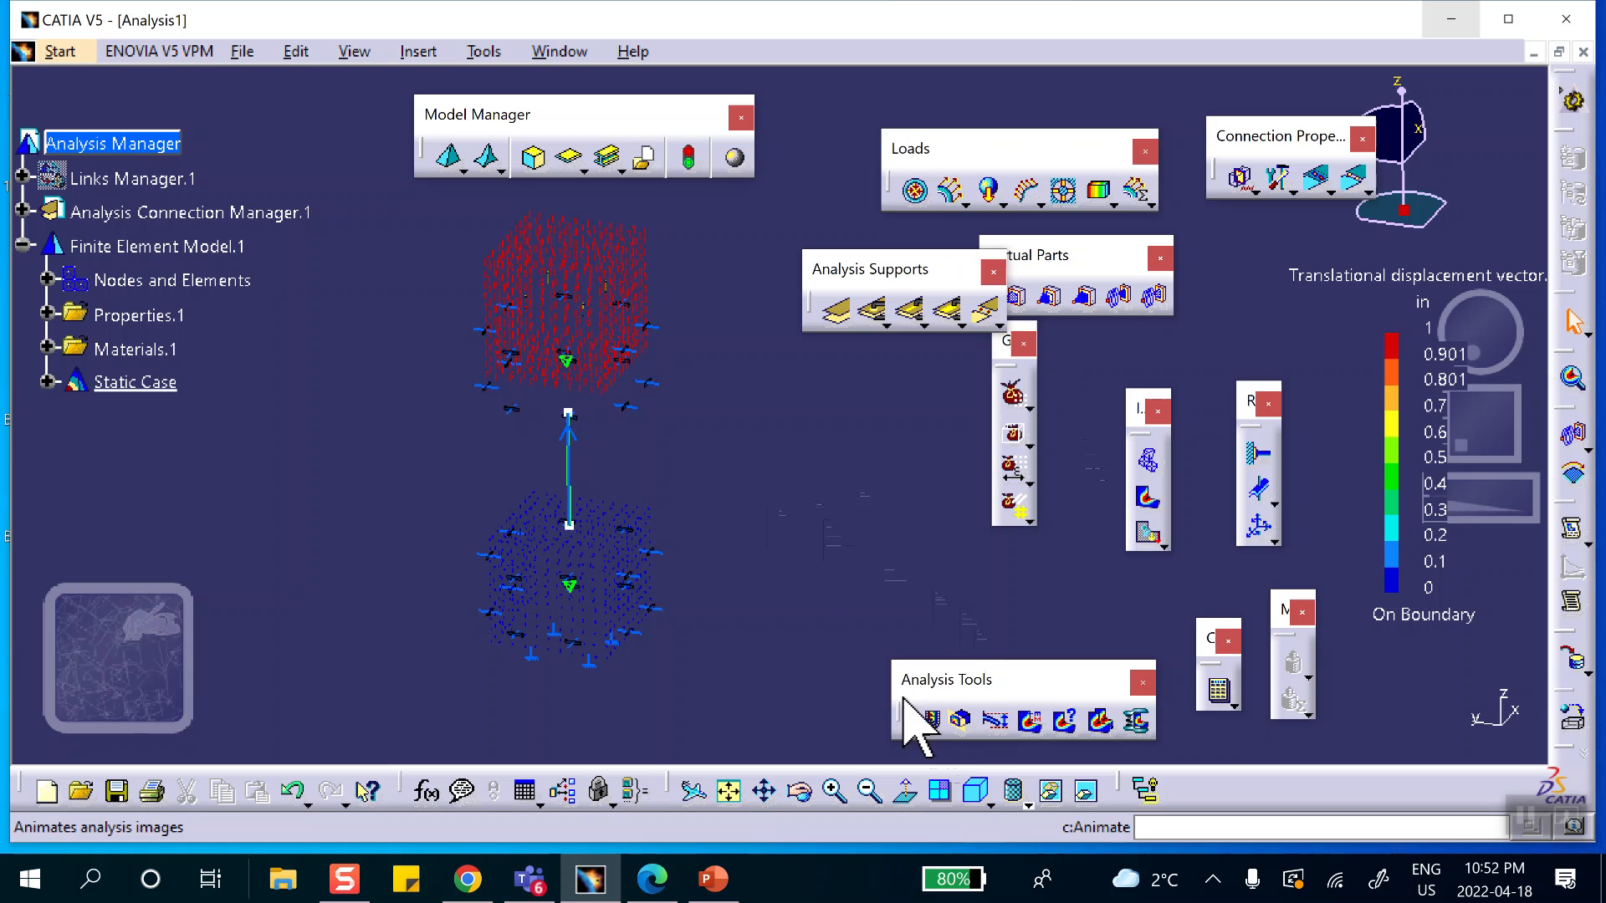
{"action": "left_click", "coordinate": [926, 721]}
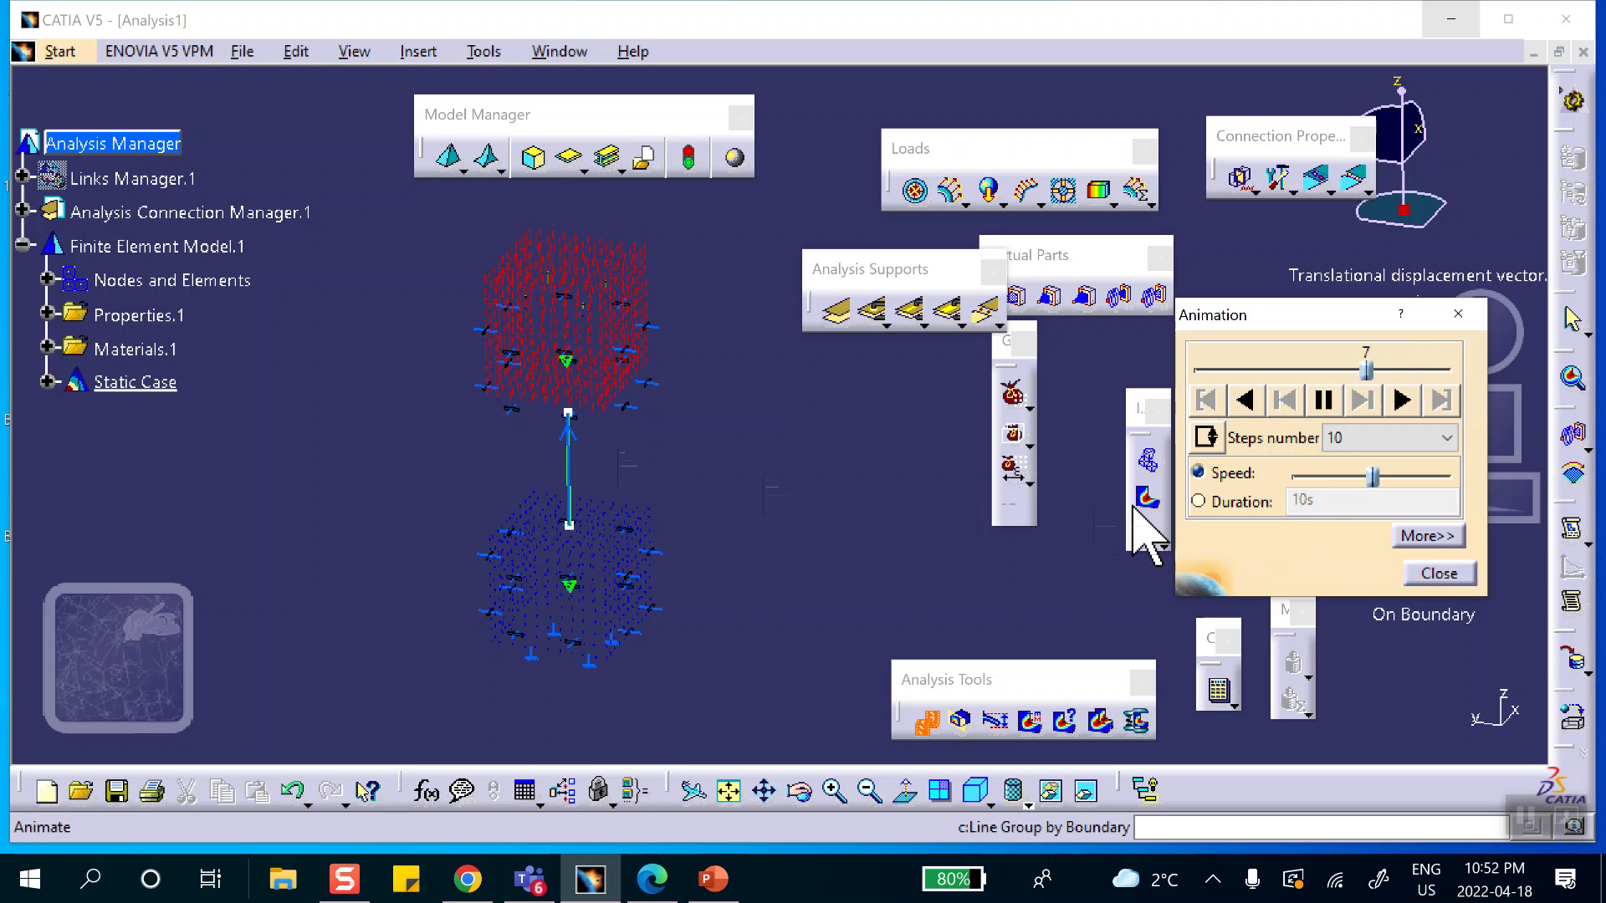
{"action": "left_click", "coordinate": [1445, 577]}
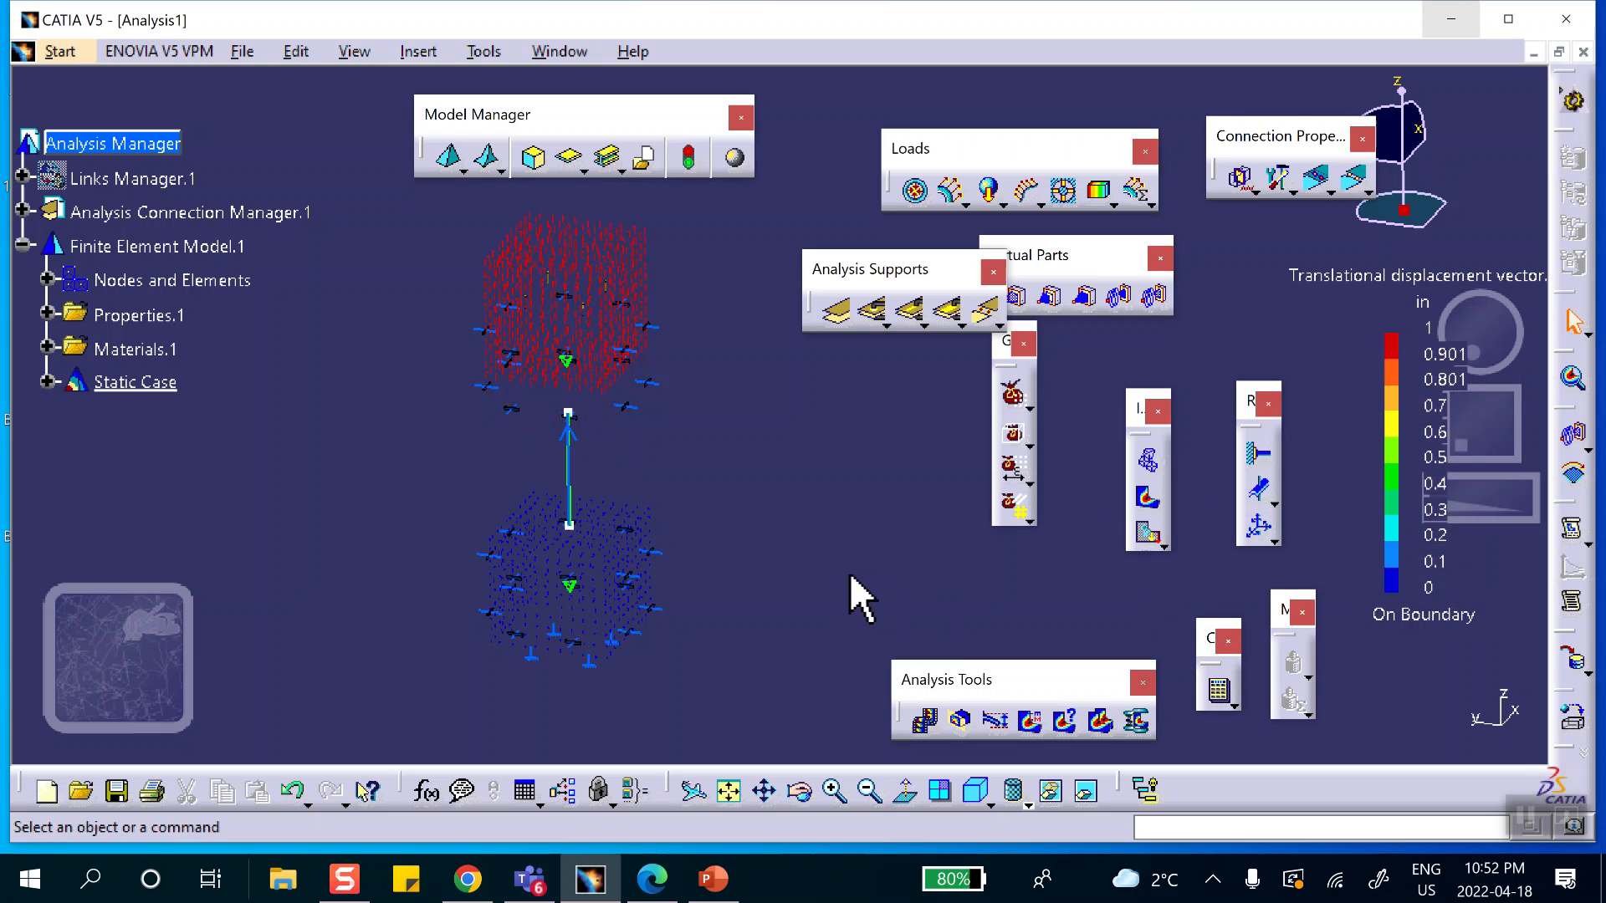
Restrict the displacement image to the Generic Connection Mesh.1 group.
{"action": "double_click", "coordinate": [568, 265]}
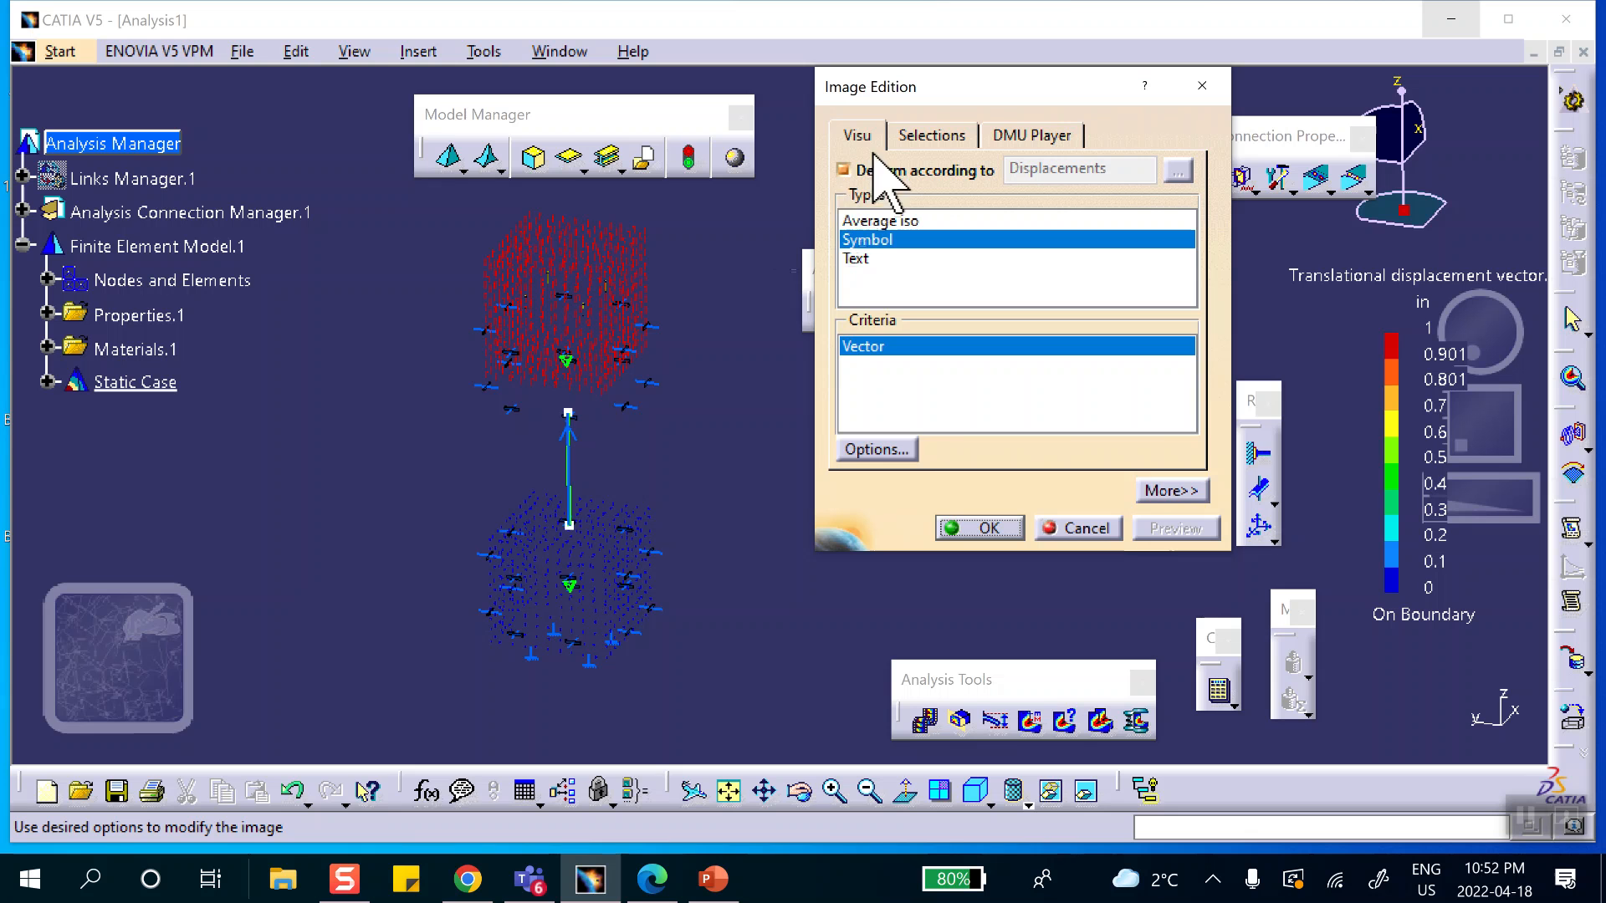
{"action": "left_click", "coordinate": [918, 135]}
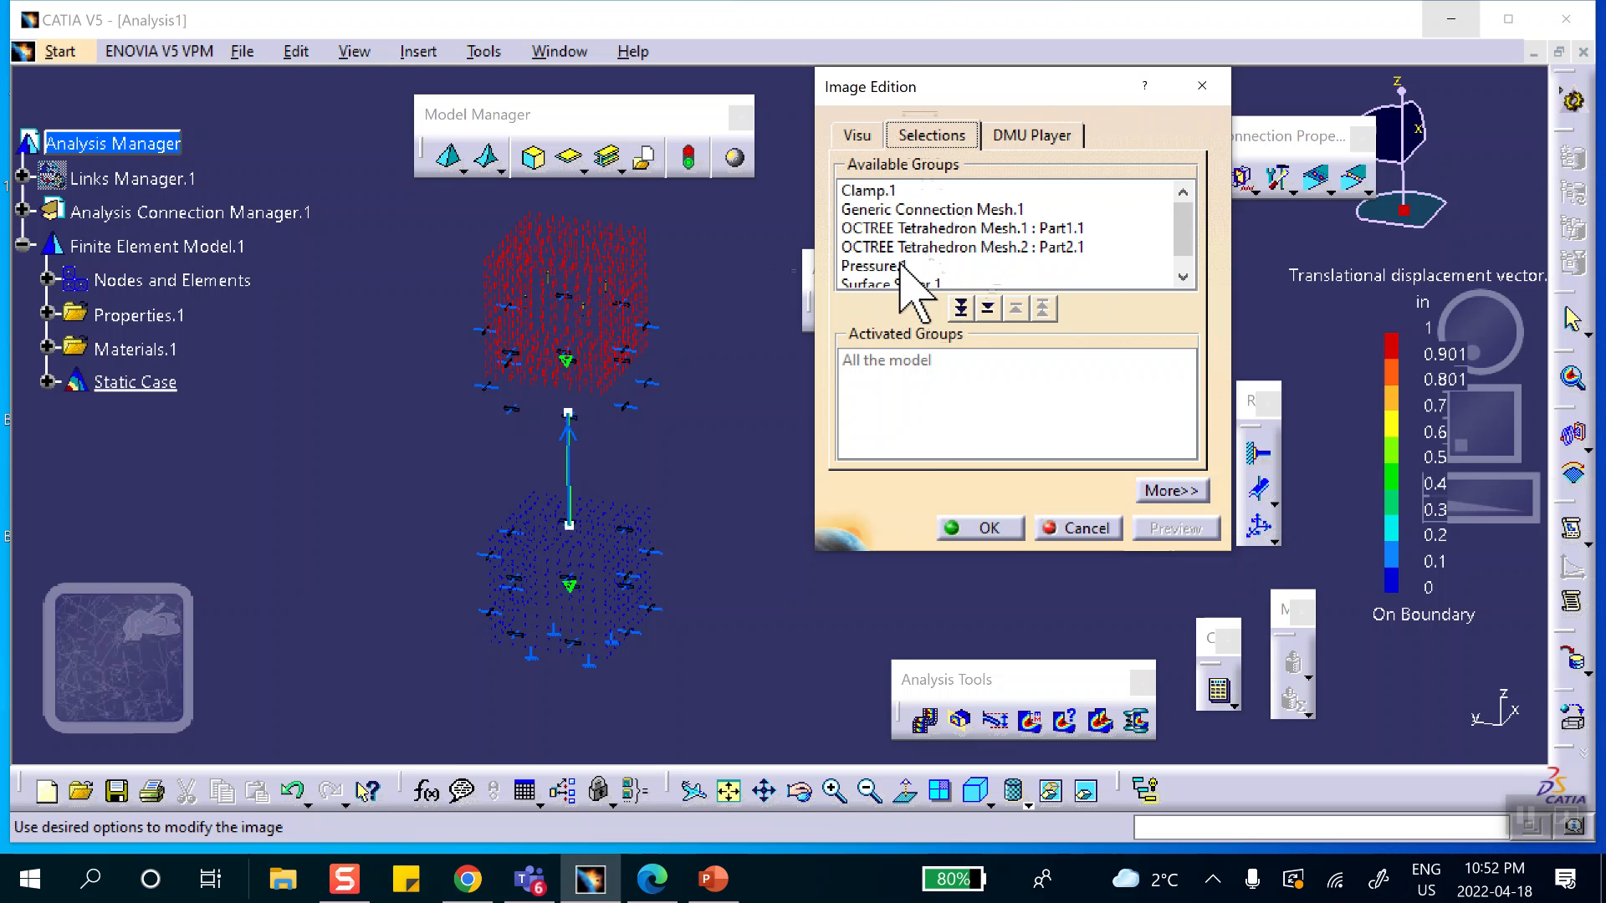
{"action": "double_click", "coordinate": [880, 209]}
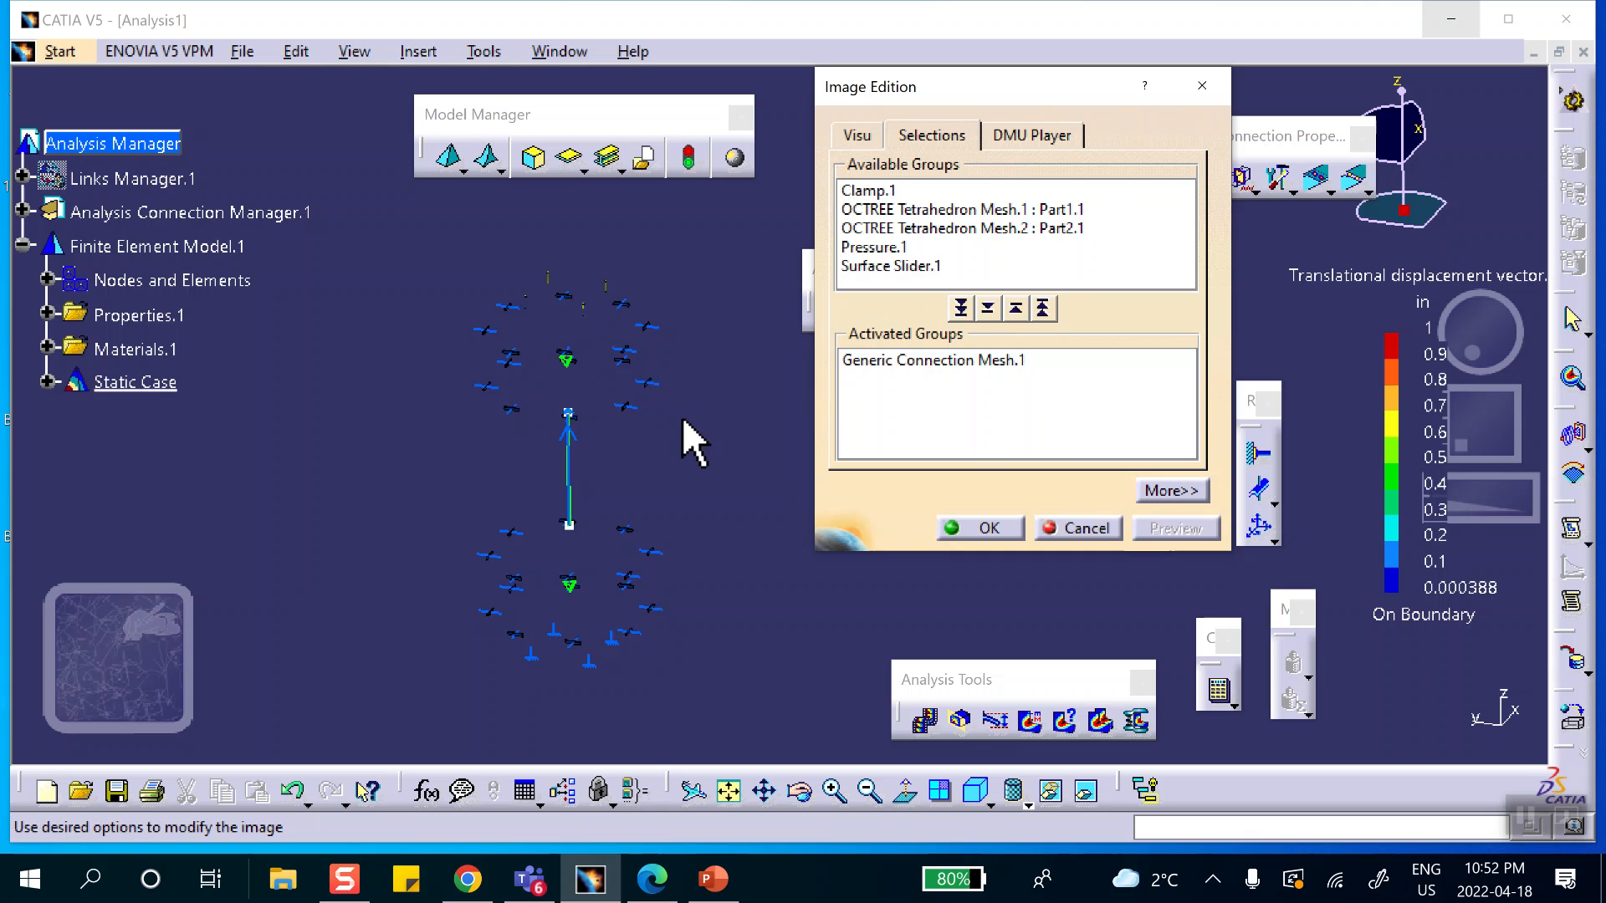
{"action": "middle_click_drag", "start_coordinate": [679, 414], "coordinate": [680, 380]}
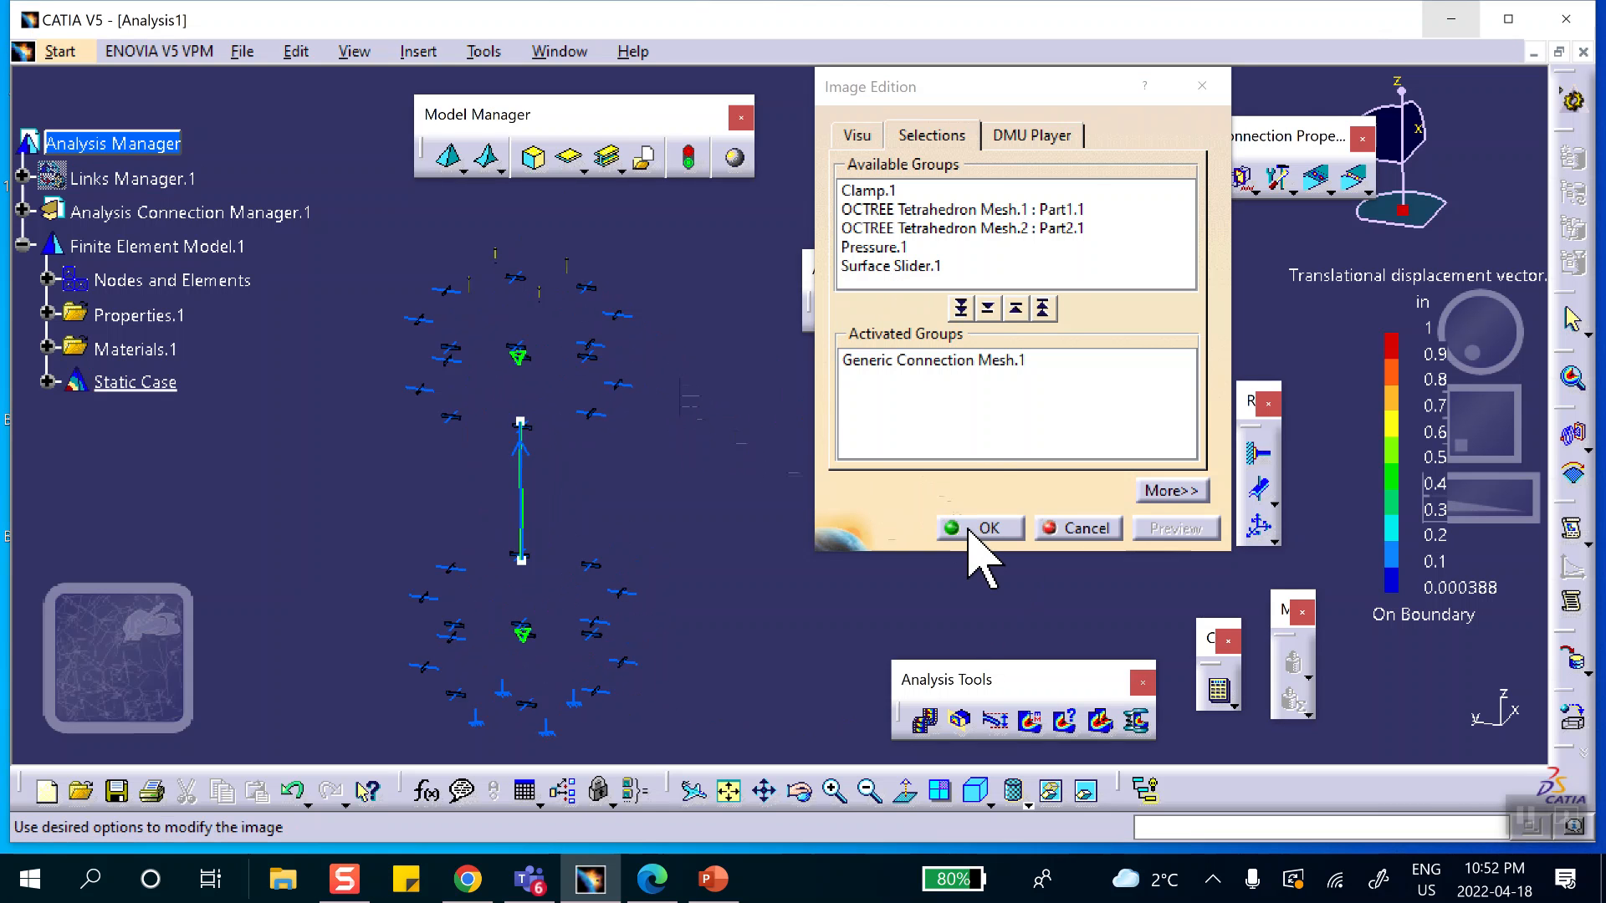
{"action": "left_click", "coordinate": [970, 530]}
{"action": "middle_click_drag", "start_coordinate": [757, 460], "coordinate": [750, 380]}
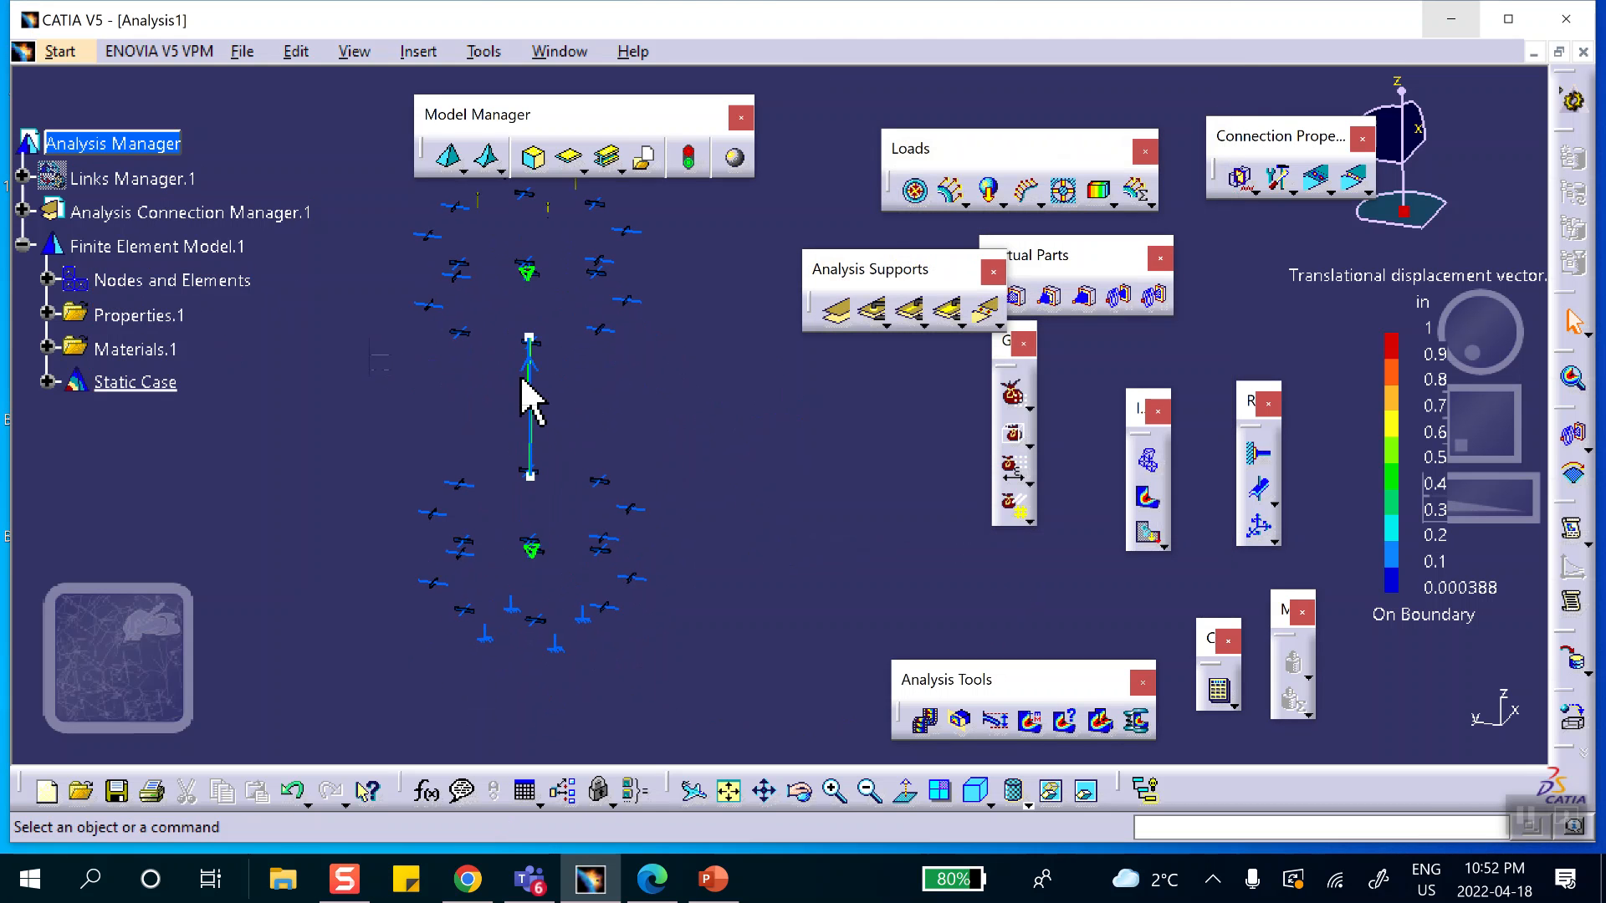
Hide the Surface Slider symbols and the green tetrahedron mesh symbols of both cubes.
{"action": "right_click", "coordinate": [635, 301]}
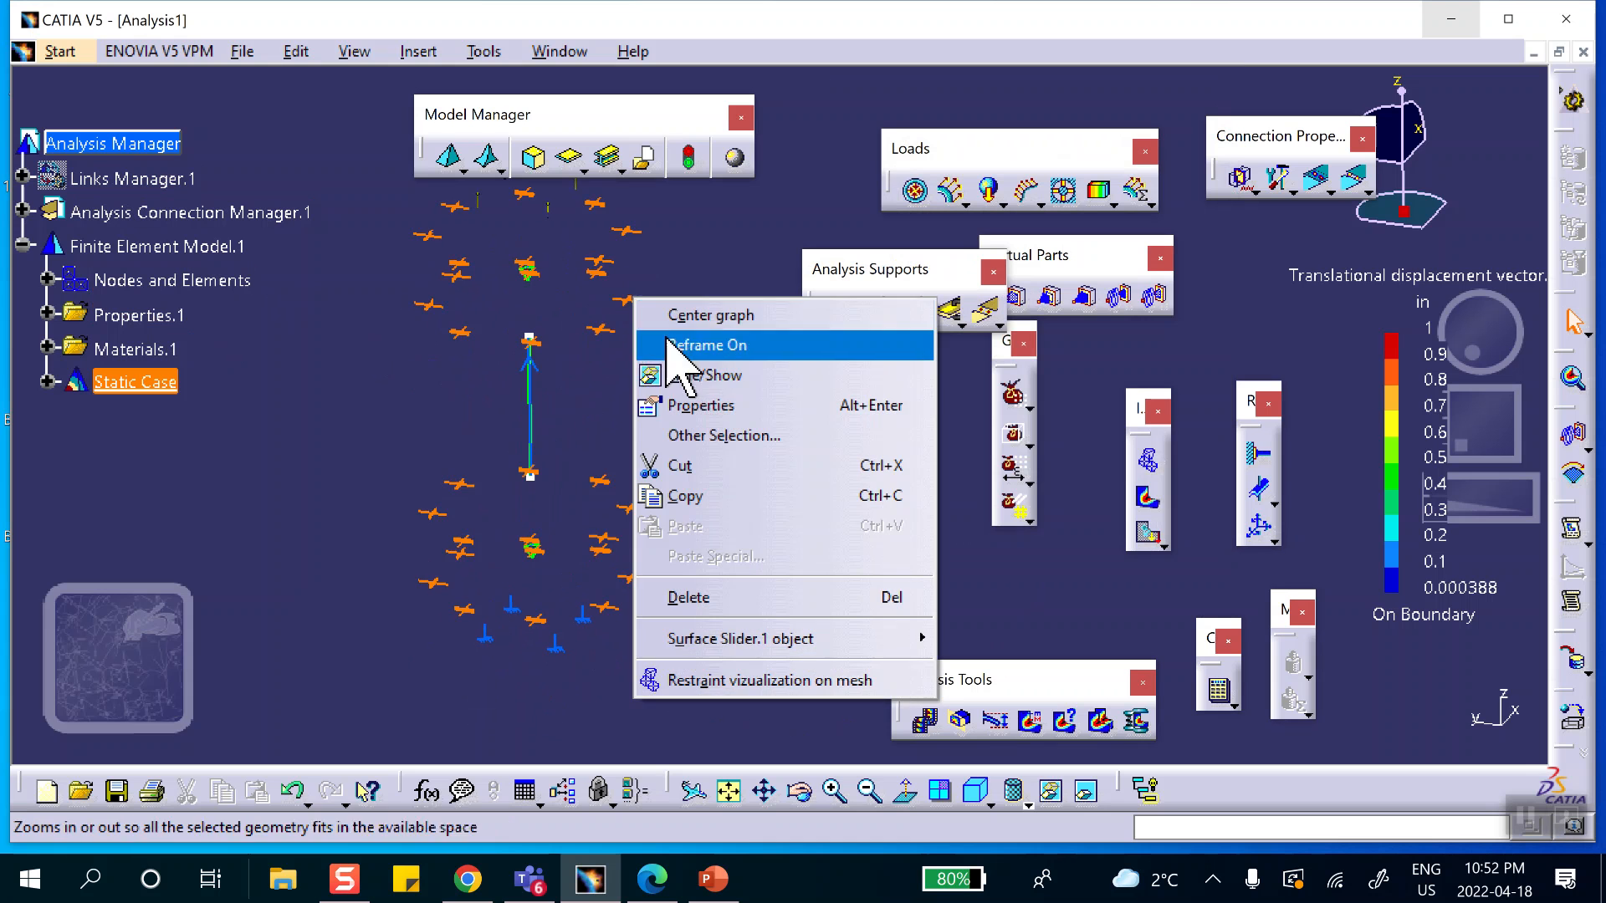
{"action": "left_click", "coordinate": [710, 380]}
{"action": "left_click", "coordinate": [528, 272]}
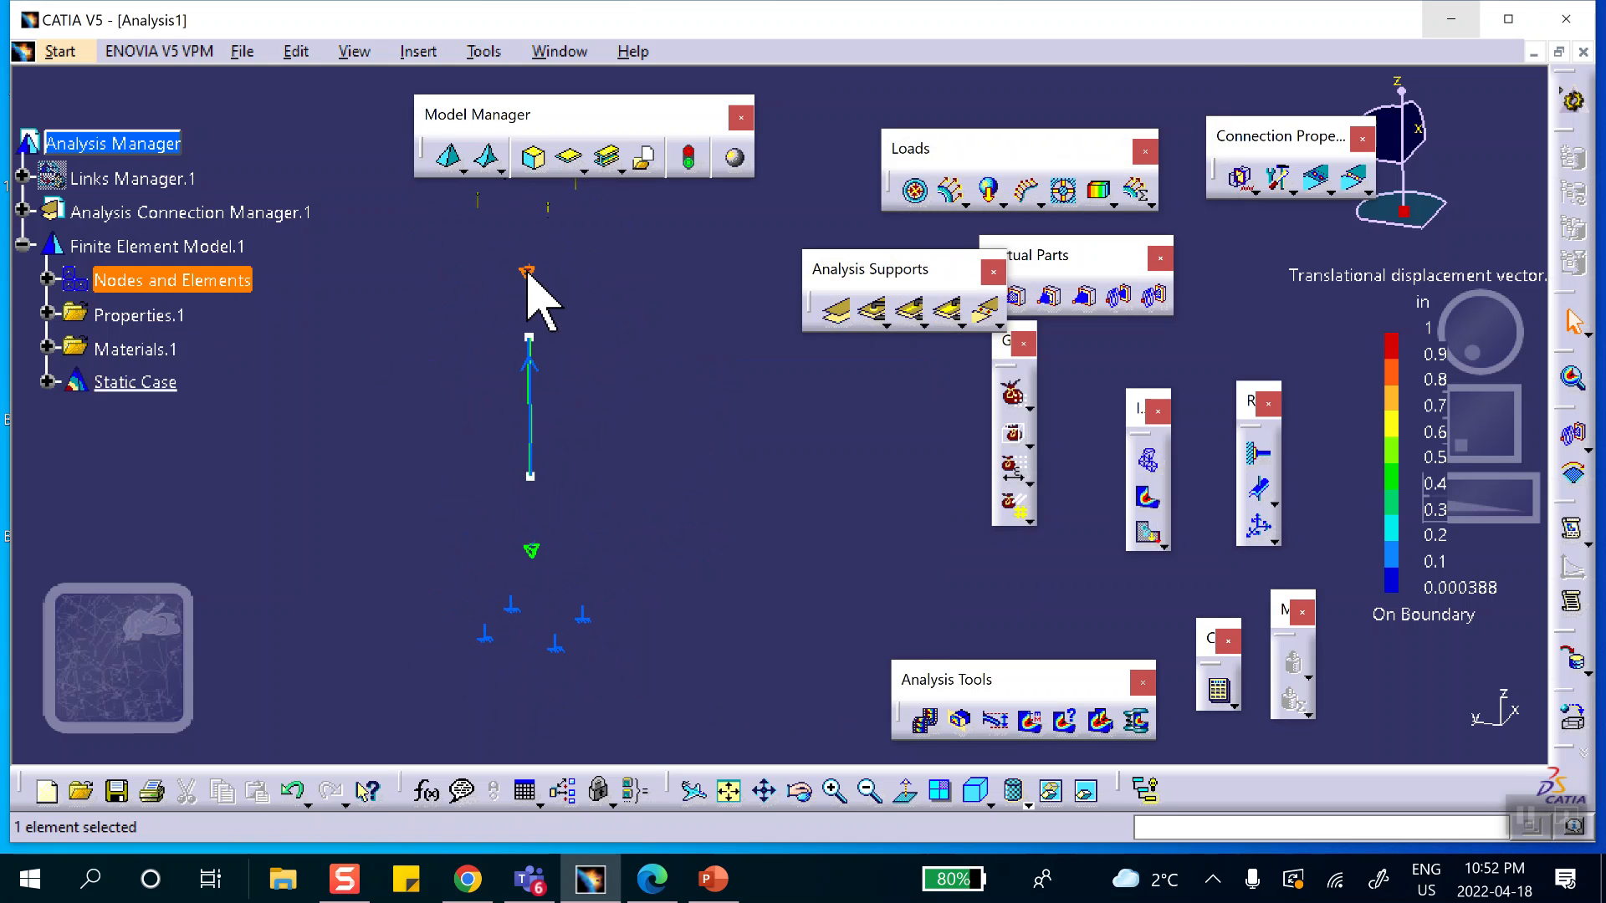
{"action": "right_click", "coordinate": [528, 273]}
{"action": "left_click", "coordinate": [617, 344]}
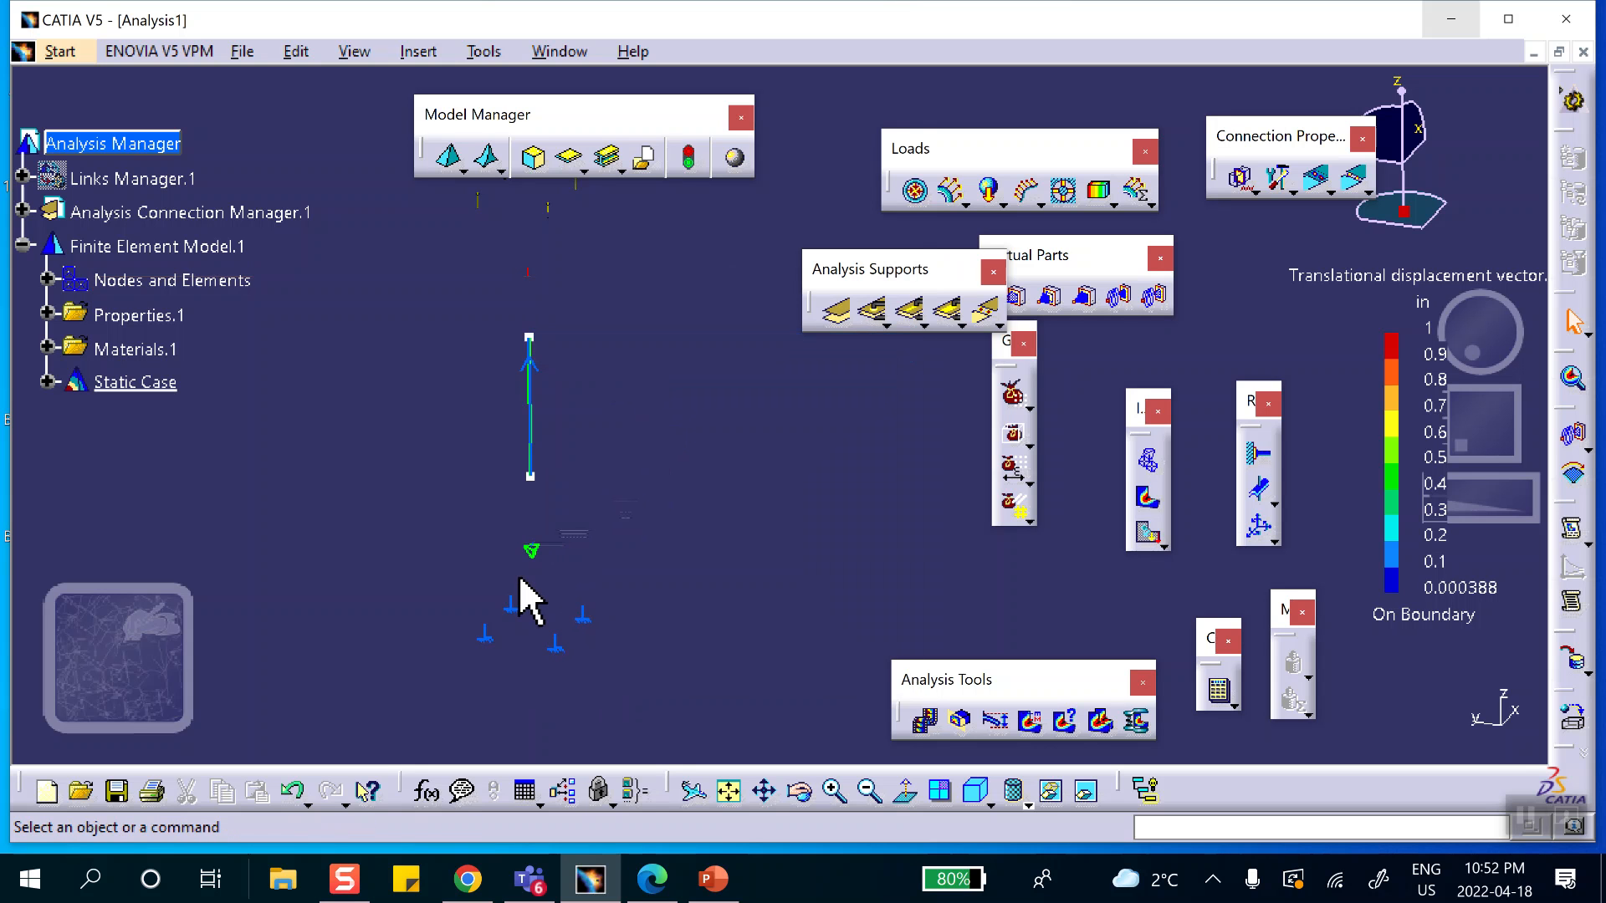
{"action": "right_click", "coordinate": [528, 550]}
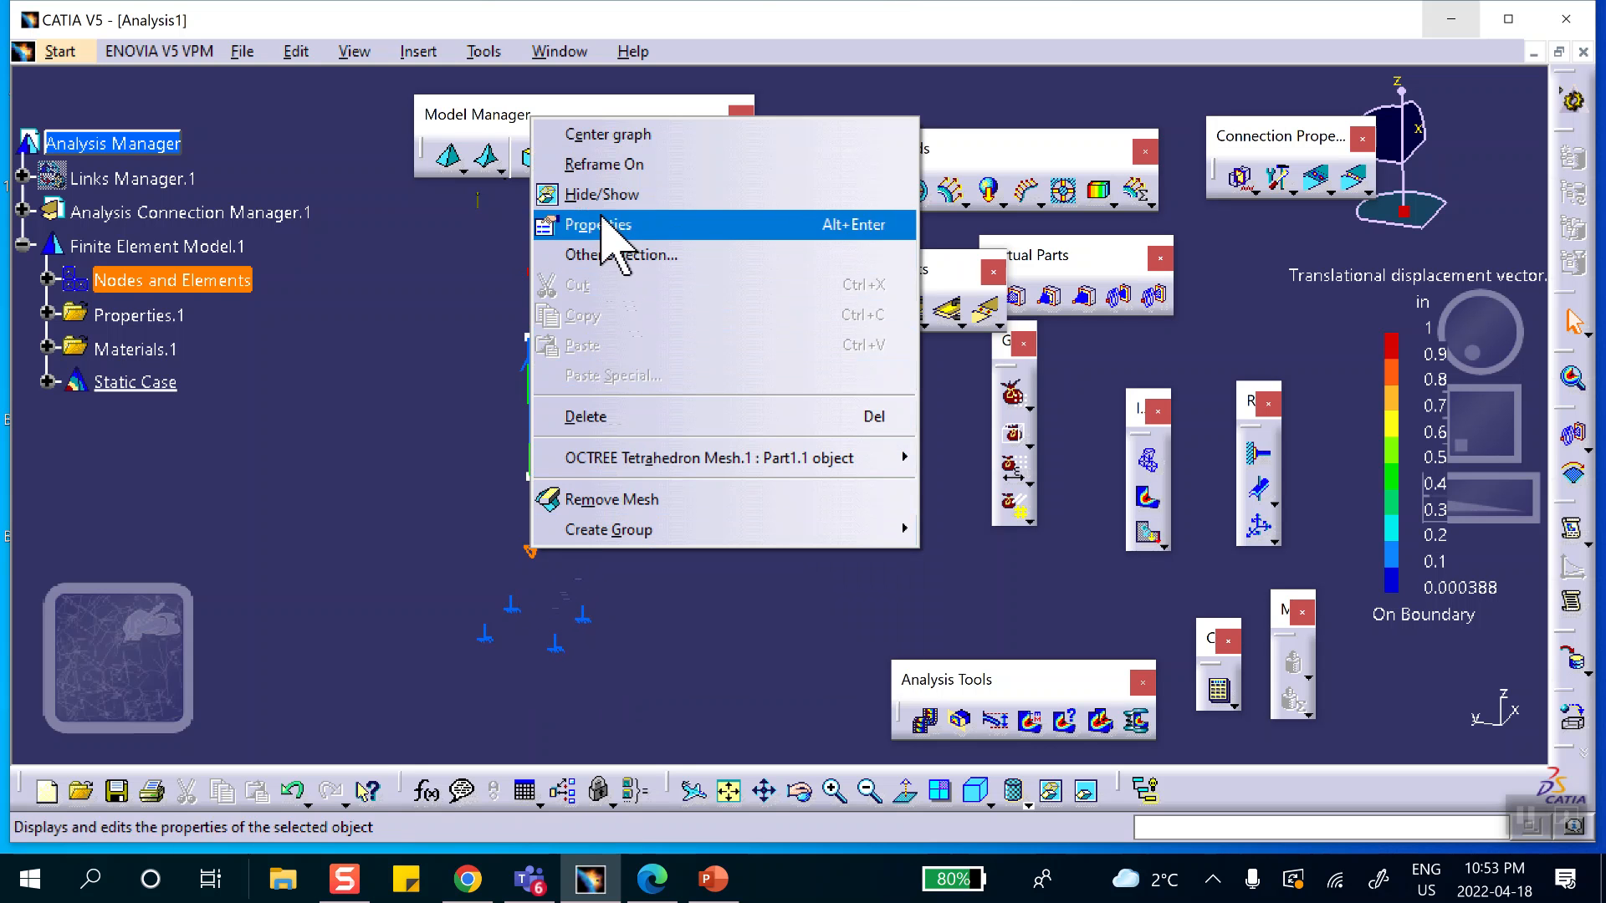
{"action": "left_click", "coordinate": [619, 194]}
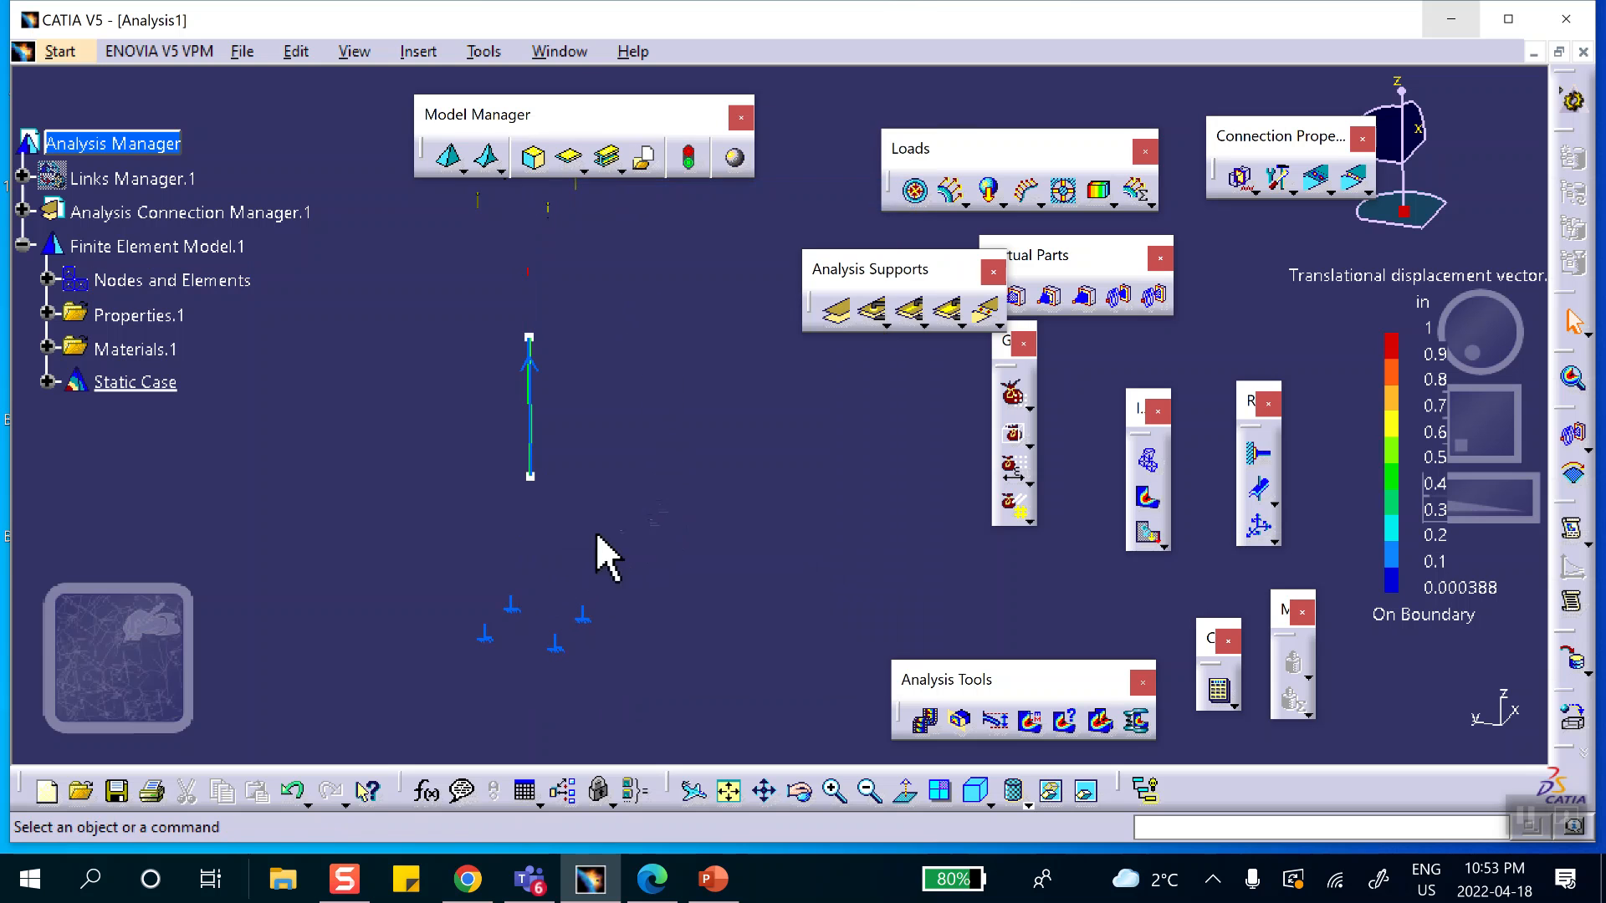
Animate the displacement of the spring connection mesh, then close the animation.
{"action": "middle_click_drag", "start_coordinate": [636, 483], "coordinate": [632, 528]}
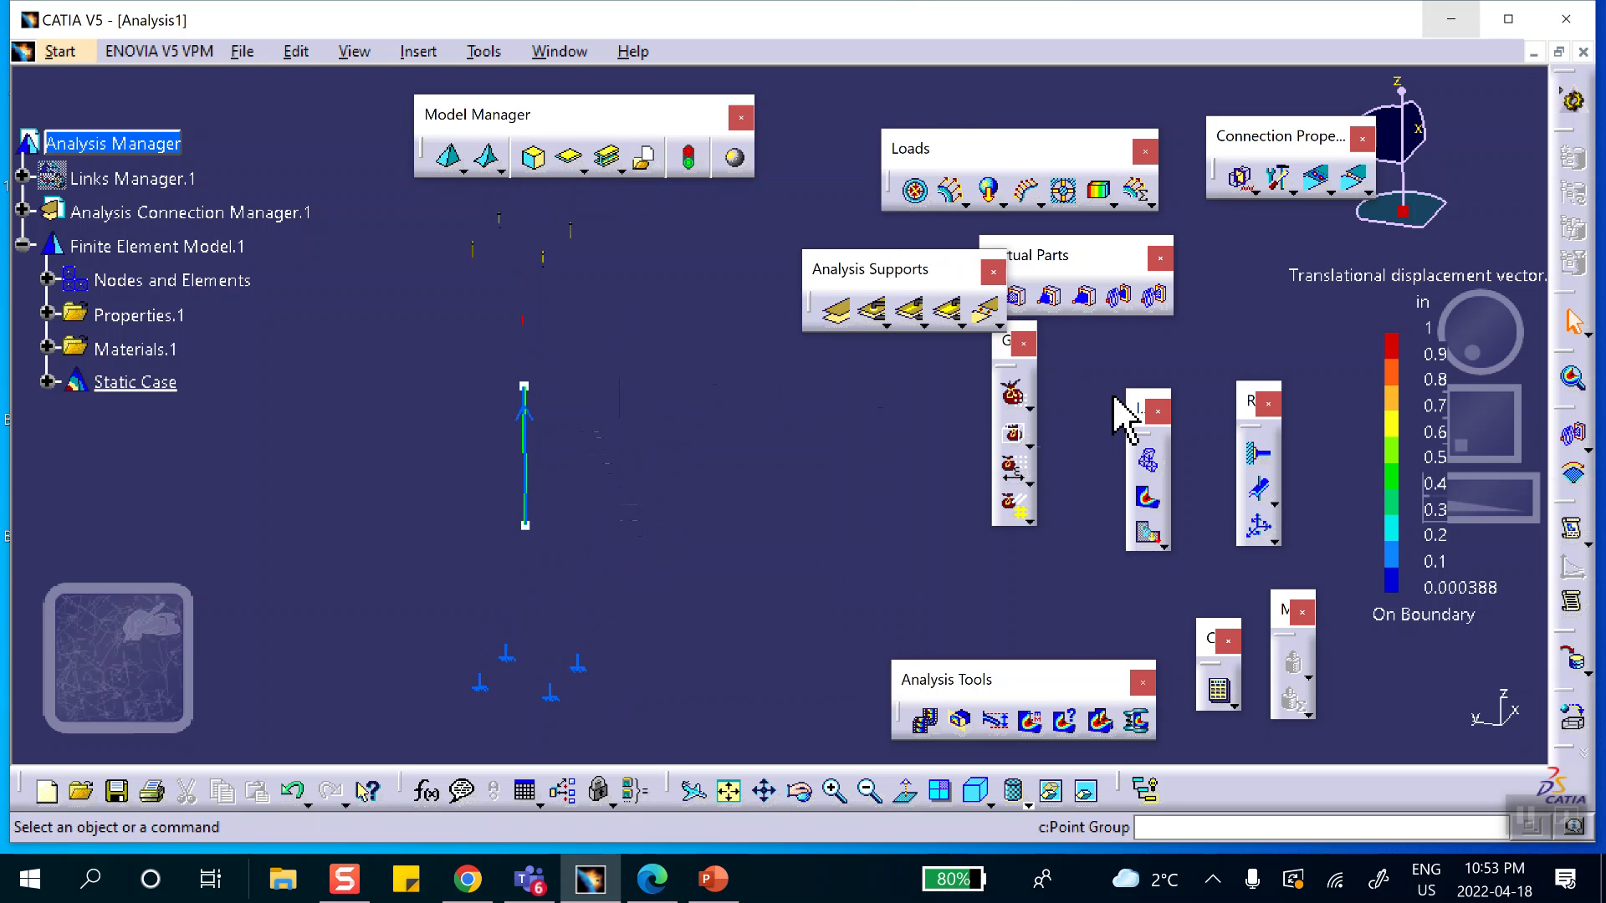
{"action": "left_click", "coordinate": [925, 722]}
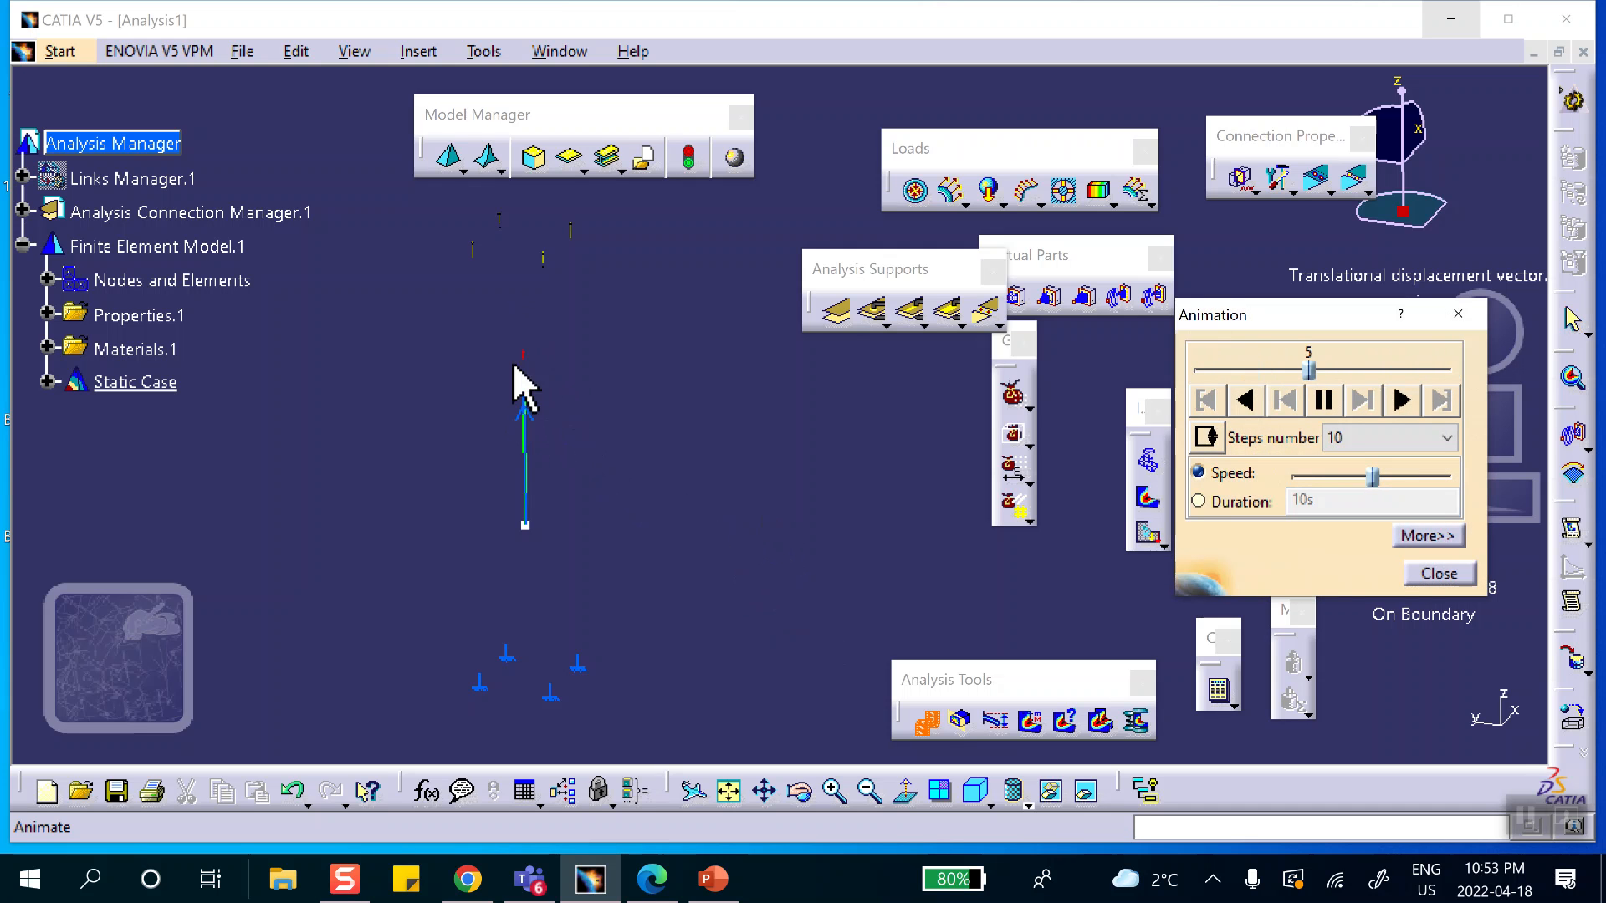
{"action": "left_click", "coordinate": [1443, 572]}
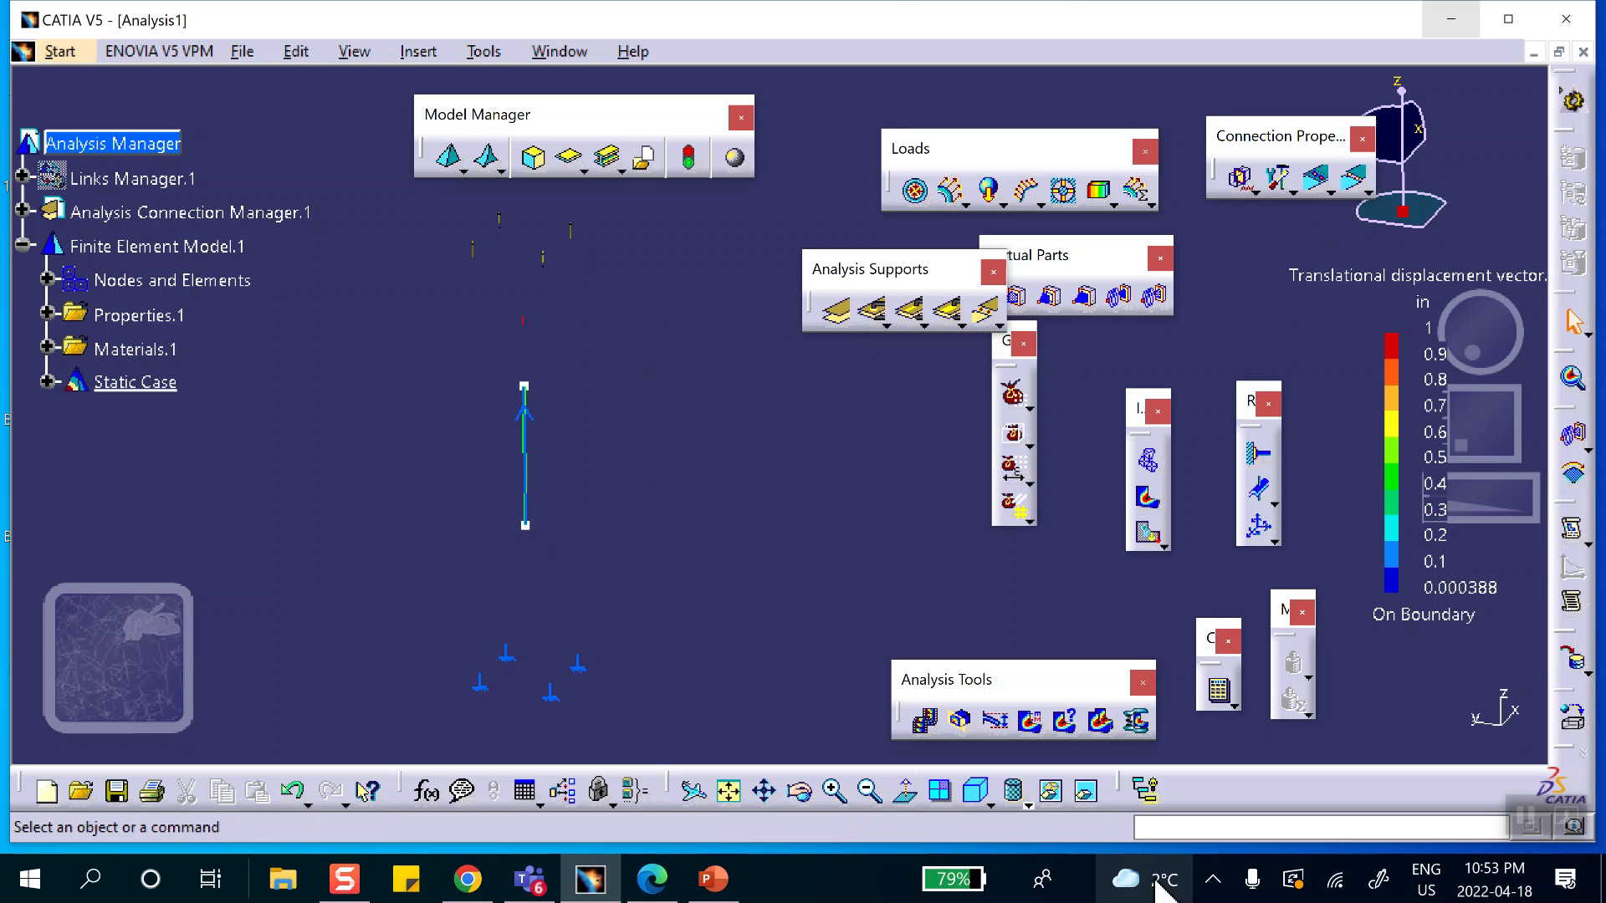
{"action": "left_click", "coordinate": [1212, 880]}
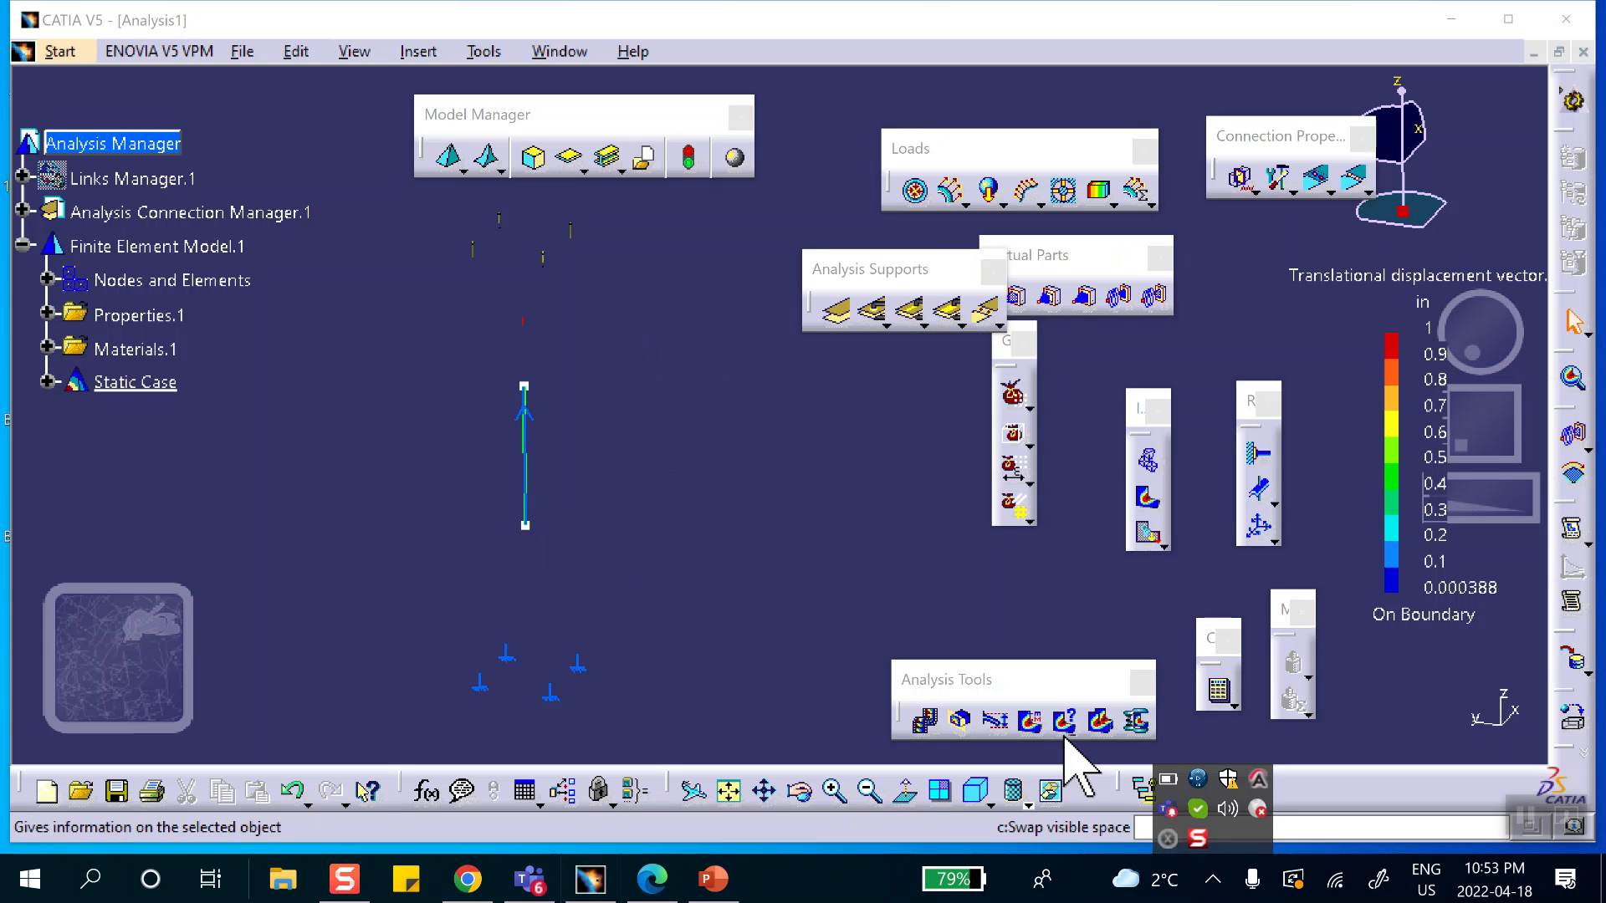